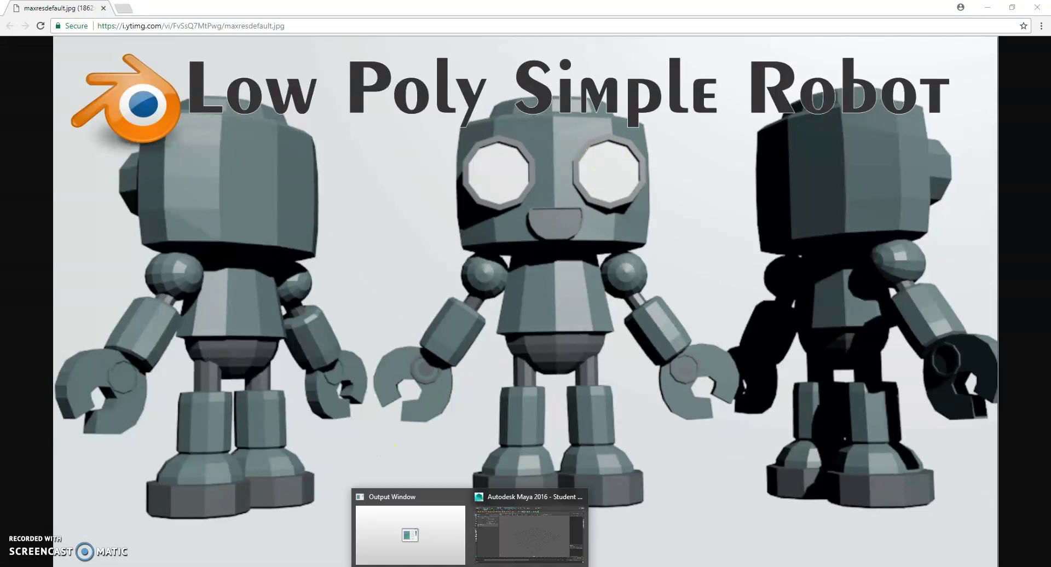
# Switch to Maya, show the four-view layout and close the Tool Settings panel
pyautogui.click(516, 476)
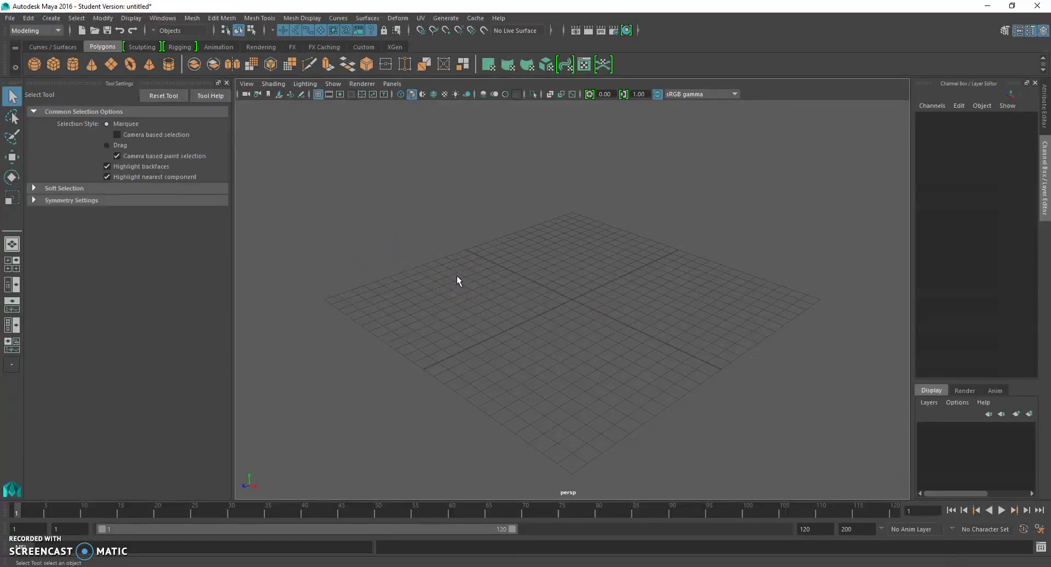
pyautogui.press('space')
pyautogui.click(458, 206)
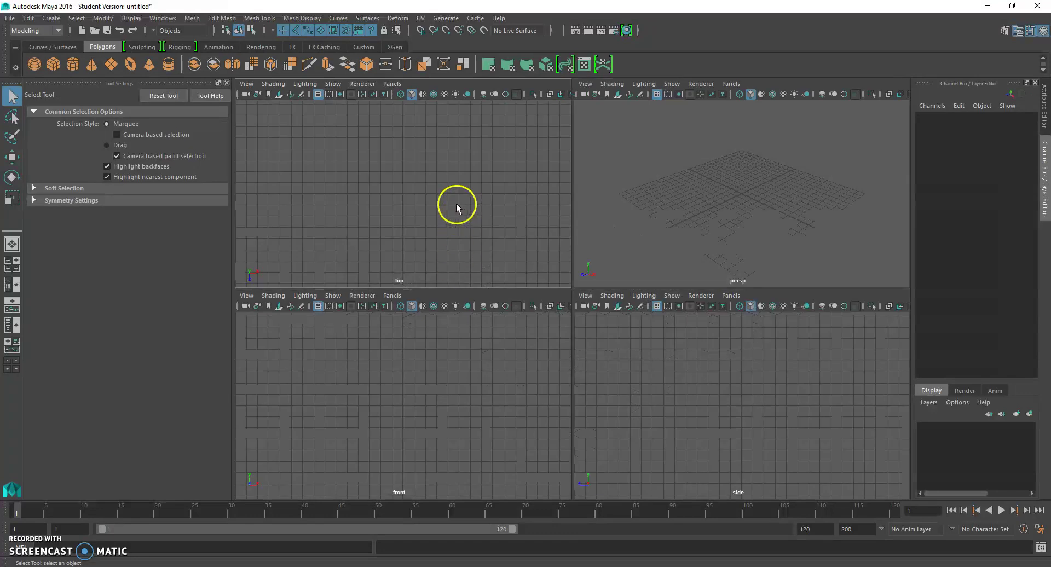
pyautogui.click(226, 83)
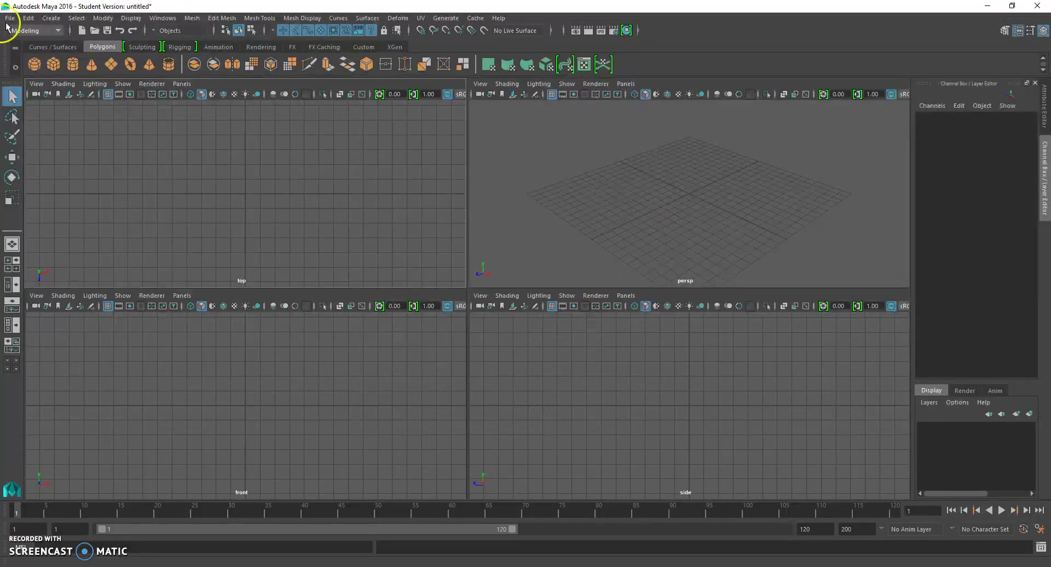
# Check the robot reference image in the browser and create a default polygon cube in Maya
pyautogui.click(43, 19)
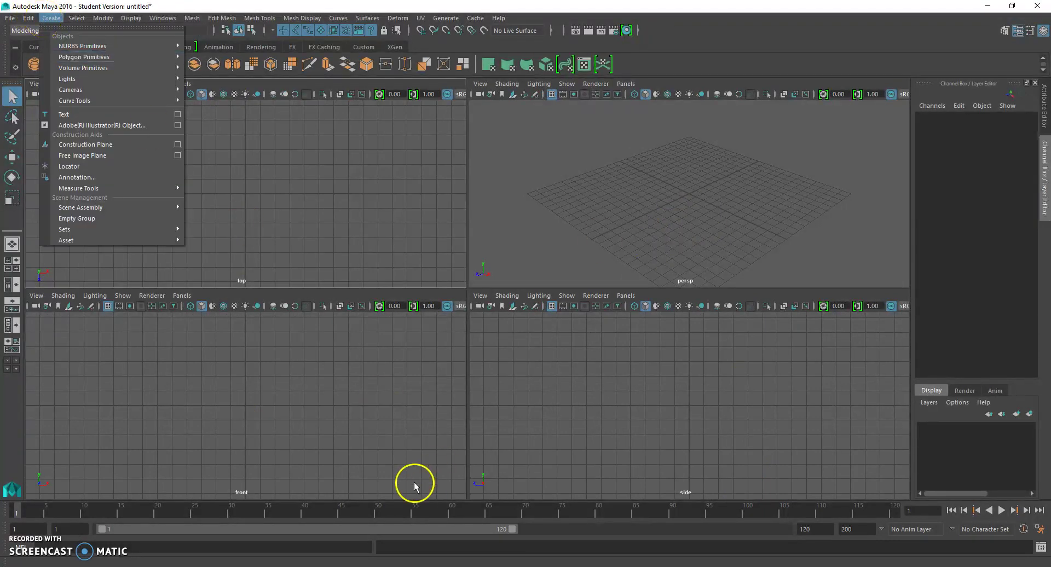
pyautogui.hotkey('alt', 'Tab')
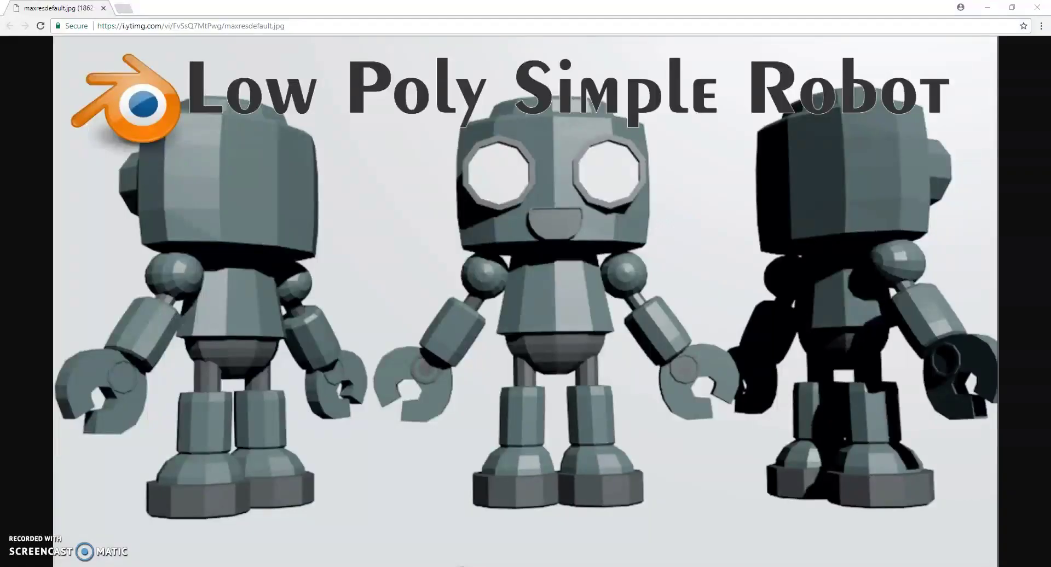
pyautogui.moveTo(461, 566)
pyautogui.click(497, 552)
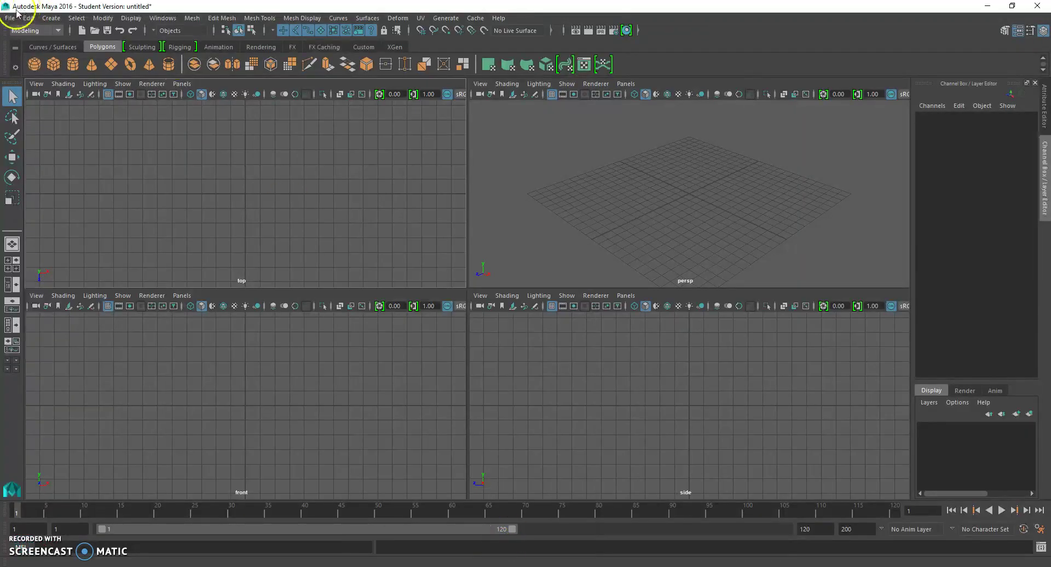
pyautogui.click(52, 20)
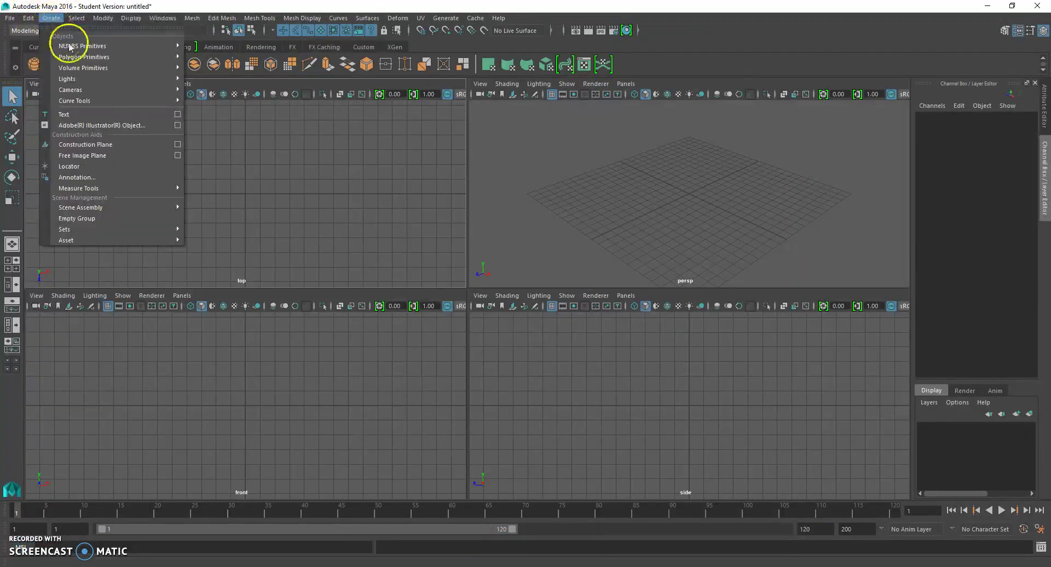
pyautogui.moveTo(82, 56)
pyautogui.click(249, 78)
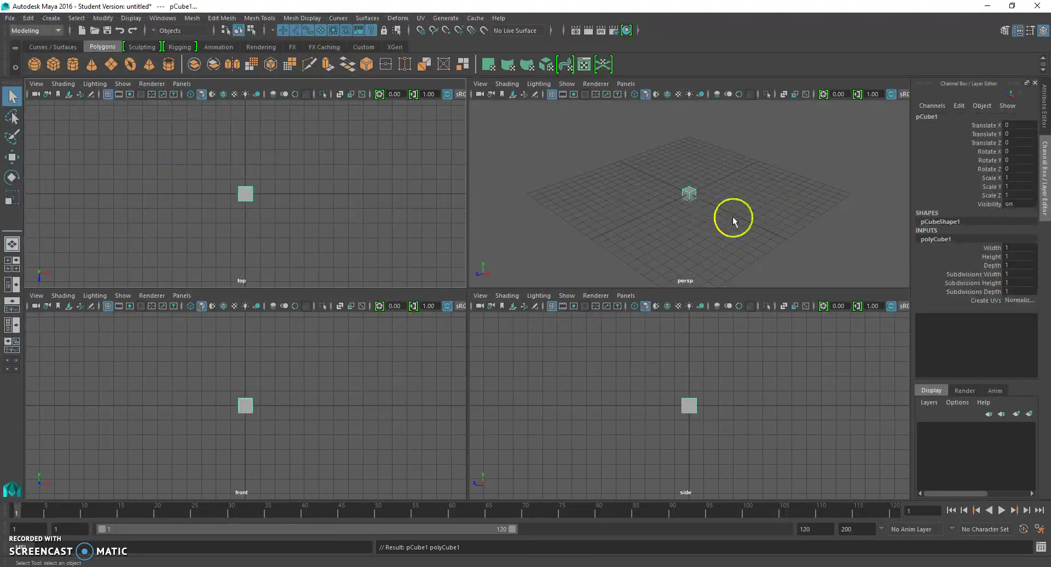
# Move the cube straight up along the Y axis by about 3.76 units in the perspective view
pyautogui.click(11, 157)
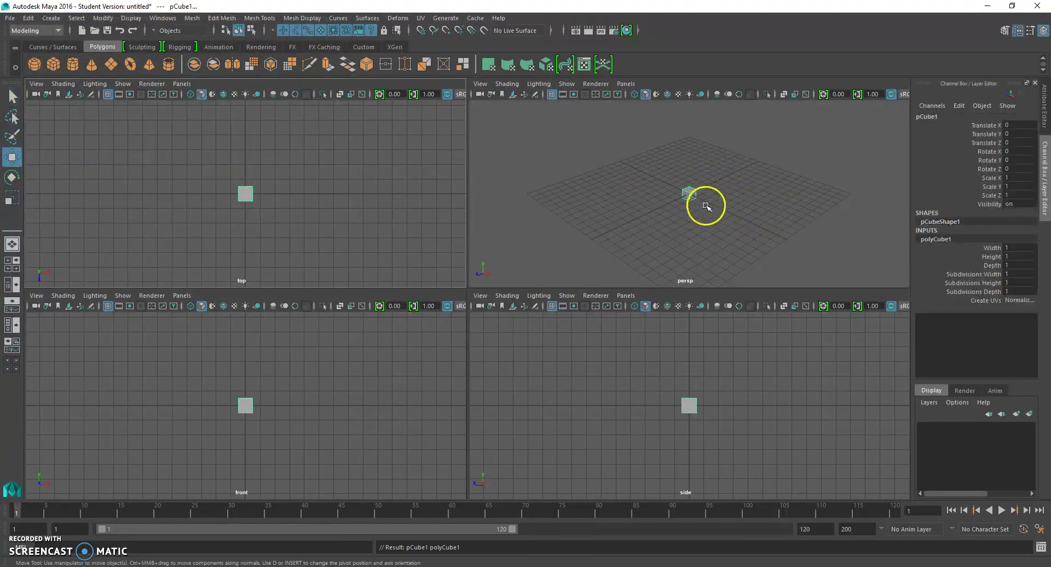
pyautogui.scroll(5, 706, 206)
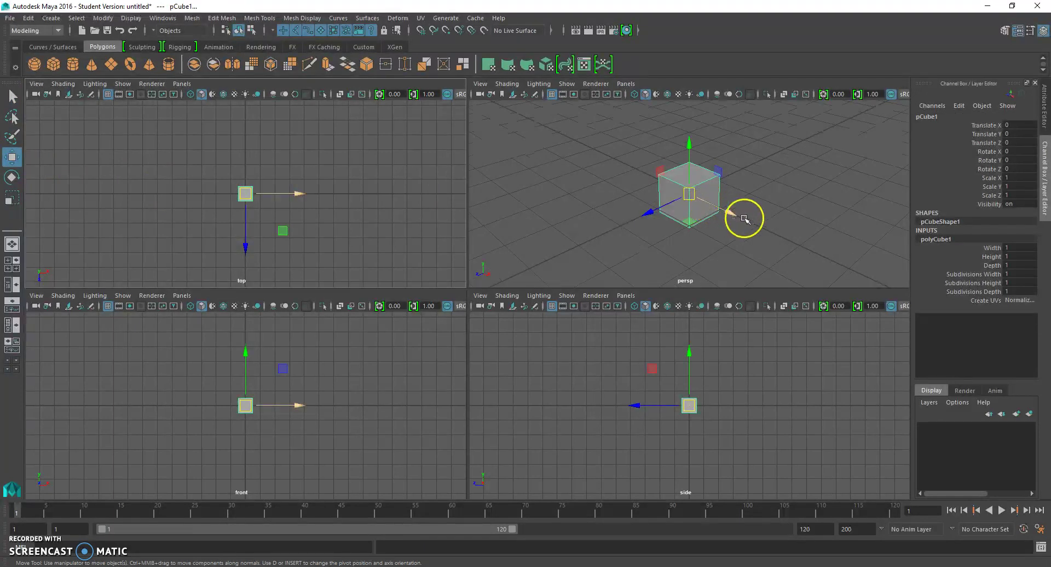
pyautogui.press('space')
pyautogui.scroll(-4, 594, 242)
pyautogui.moveTo(467, 250); pyautogui.dragTo(484, 101)
pyautogui.keyDown('alt'); pyautogui.moveTo(530, 155); pyautogui.dragTo(543, 189, button='middle'); pyautogui.keyUp('alt')
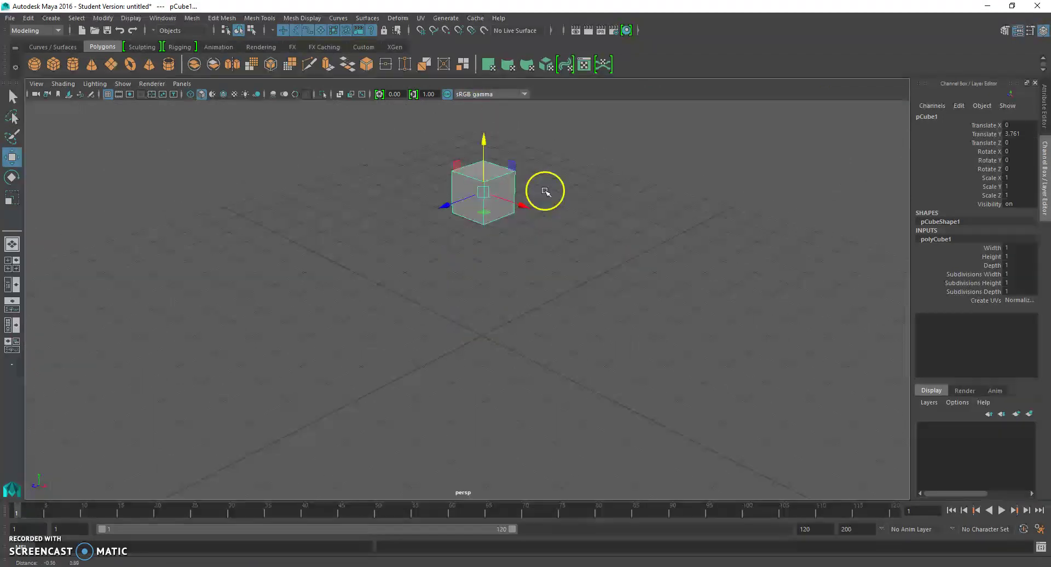
pyautogui.keyDown('alt'); pyautogui.moveTo(543, 188); pyautogui.dragTo(544, 212); pyautogui.keyUp('alt')
# Examine the robot's head in the browser reference image, return to Maya and reselect the cube
pyautogui.hotkey('alt', 'Tab')
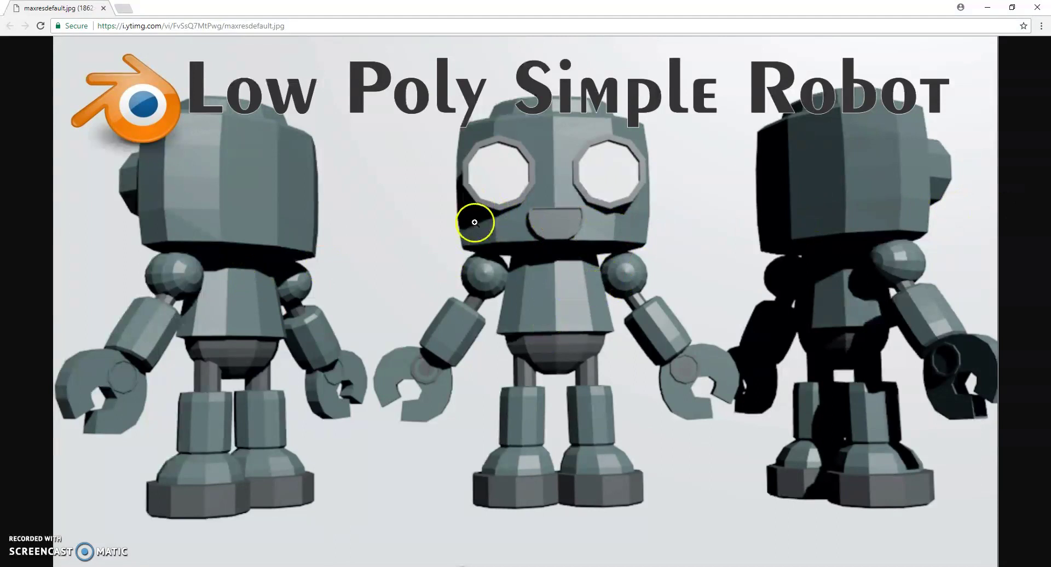
pyautogui.moveTo(463, 566)
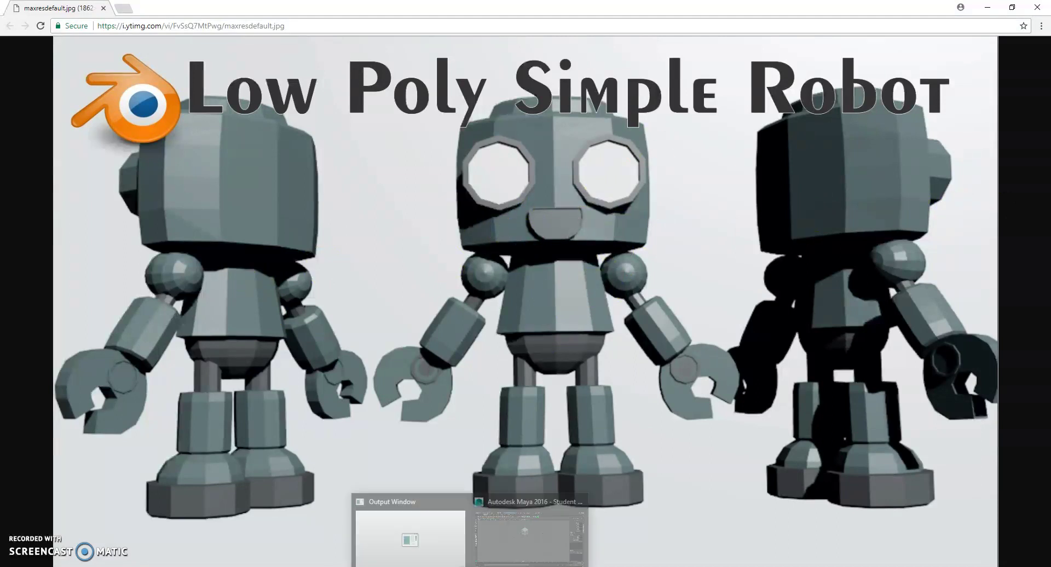
pyautogui.click(535, 540)
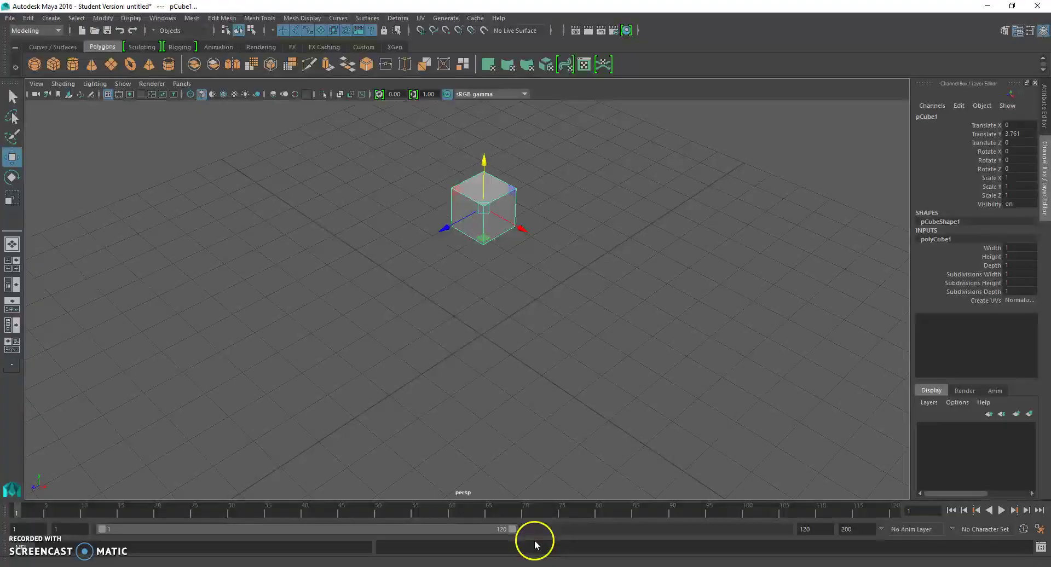
pyautogui.click(561, 259)
pyautogui.click(510, 211)
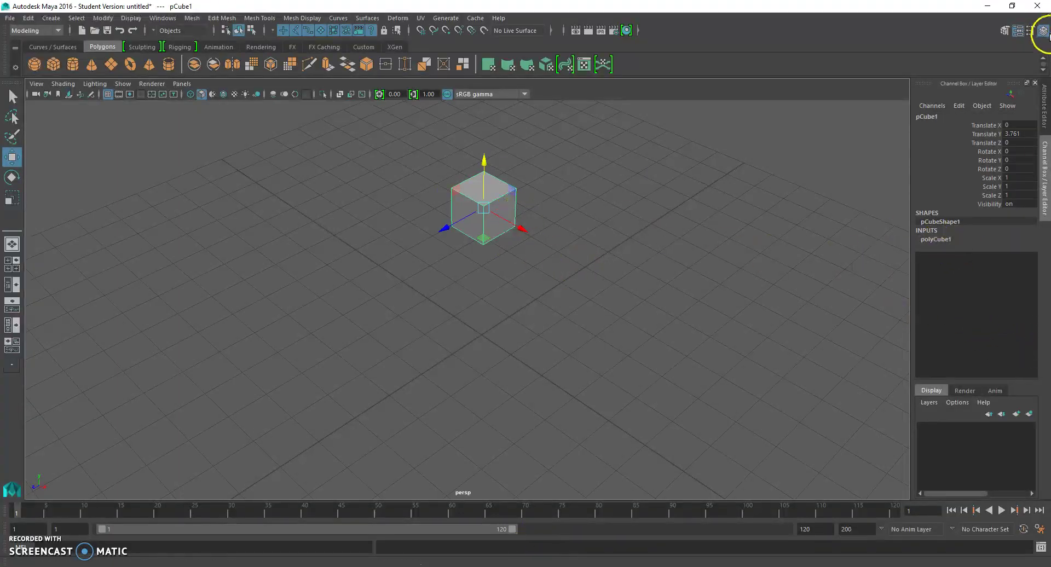
# Hide the Channel Box / Layer Editor, show and close the Attribute Editor, and restore the Channel Box
pyautogui.click(1044, 31)
pyautogui.click(1043, 31)
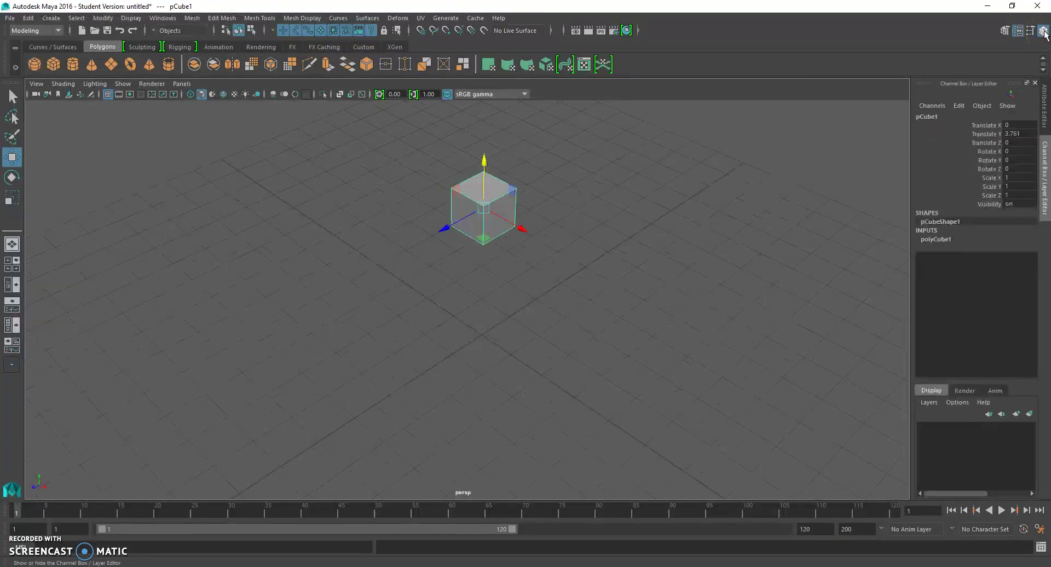
pyautogui.click(1042, 87)
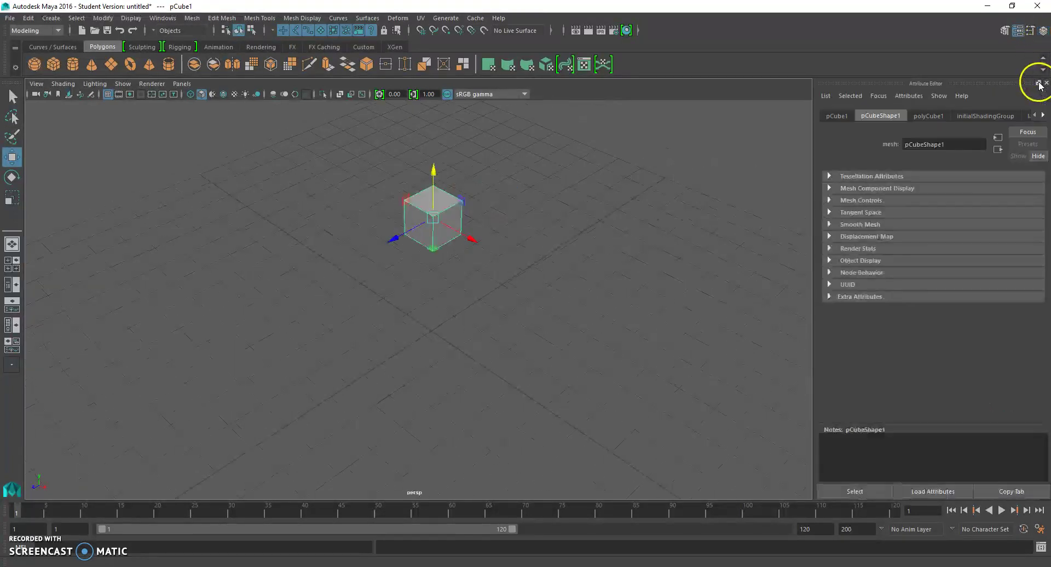
pyautogui.click(1036, 83)
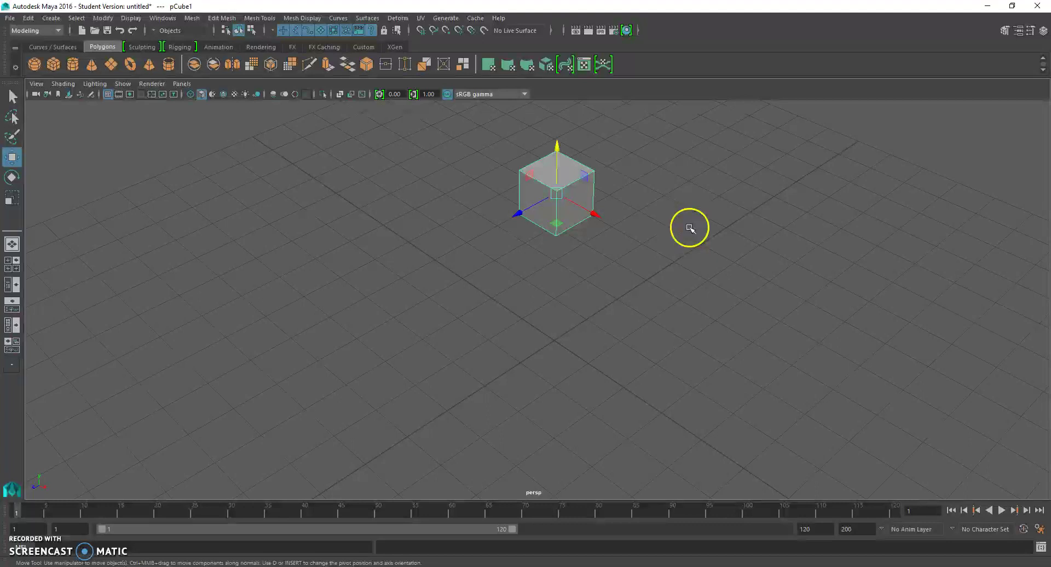
pyautogui.hotkey('ctrl', 'a')
pyautogui.hotkey('ctrl', 'a')
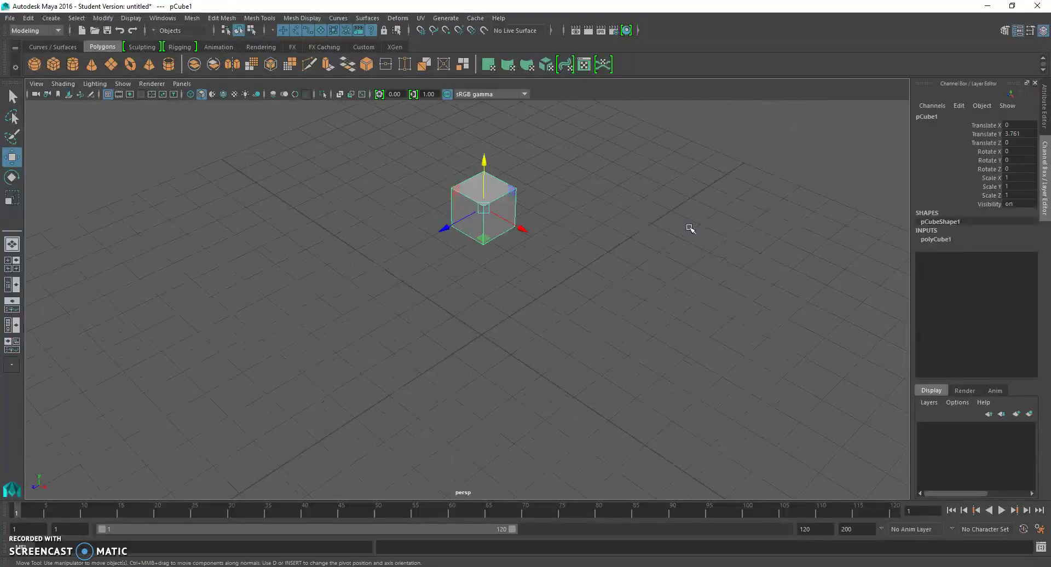
# Try 5 and settle on 3 for the cube's width, height and depth subdivisions
pyautogui.click(939, 240)
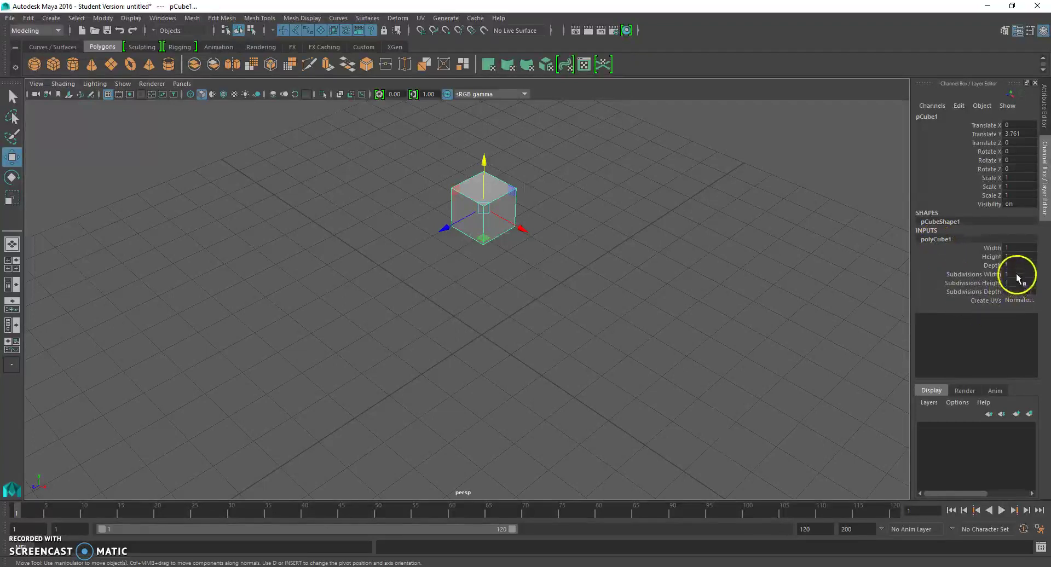
pyautogui.press('Return')
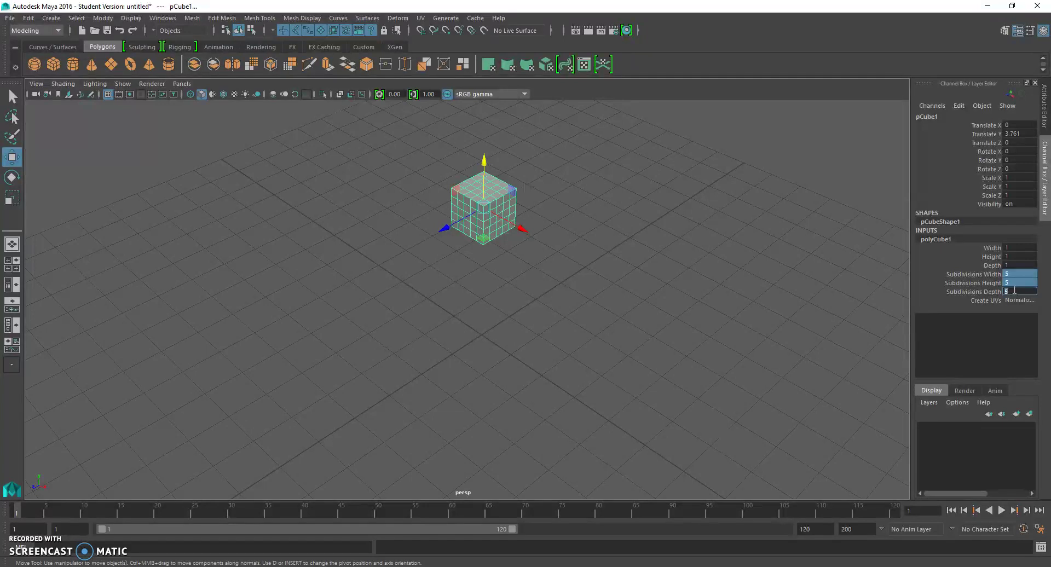
pyautogui.write('3')
pyautogui.press('Return')
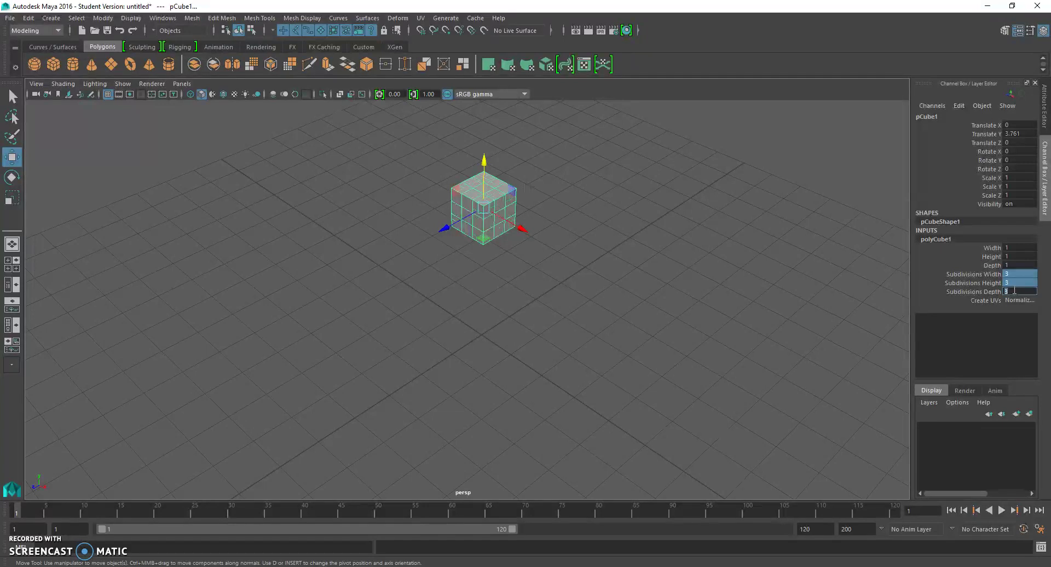
pyautogui.click(701, 244)
pyautogui.keyDown('alt'); pyautogui.moveTo(605, 164); pyautogui.dragTo(598, 242, button='middle'); pyautogui.keyUp('alt')
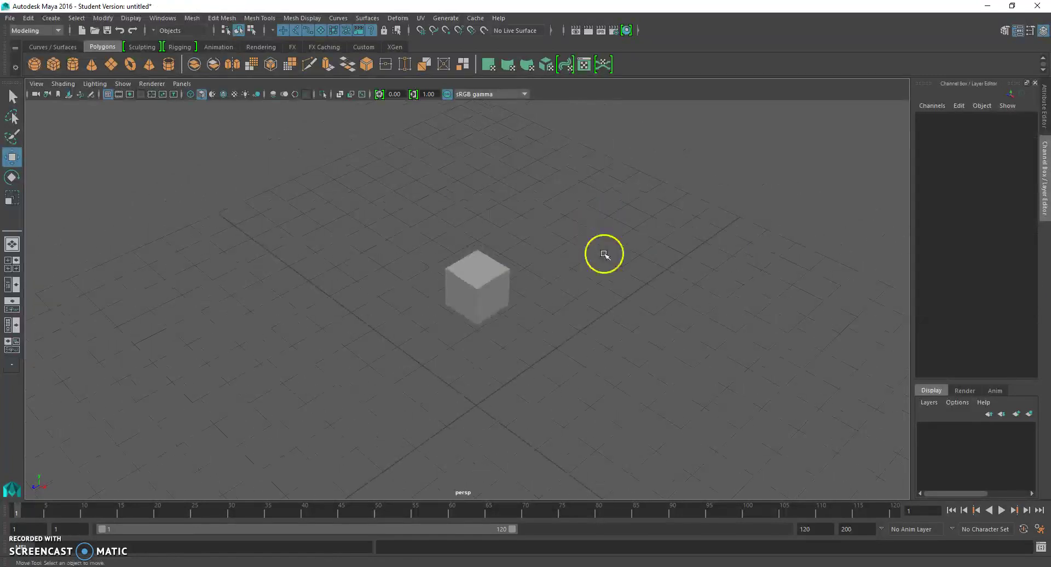
pyautogui.scroll(4, 596, 257)
pyautogui.click(476, 299)
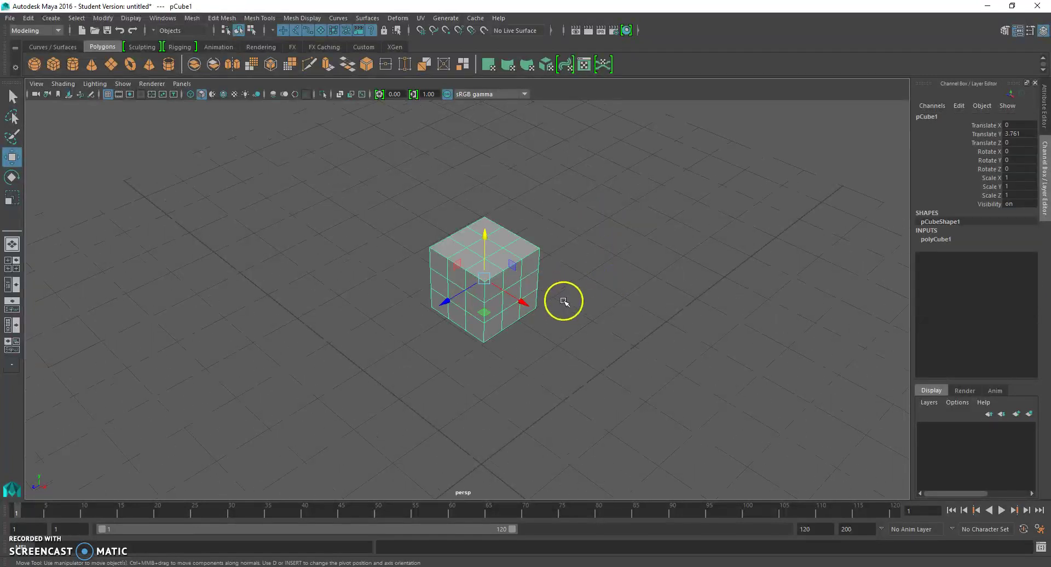
# In the top view, select the two middle vertex columns on the cube's back side and move them outward along negative Z
pyautogui.press('space')
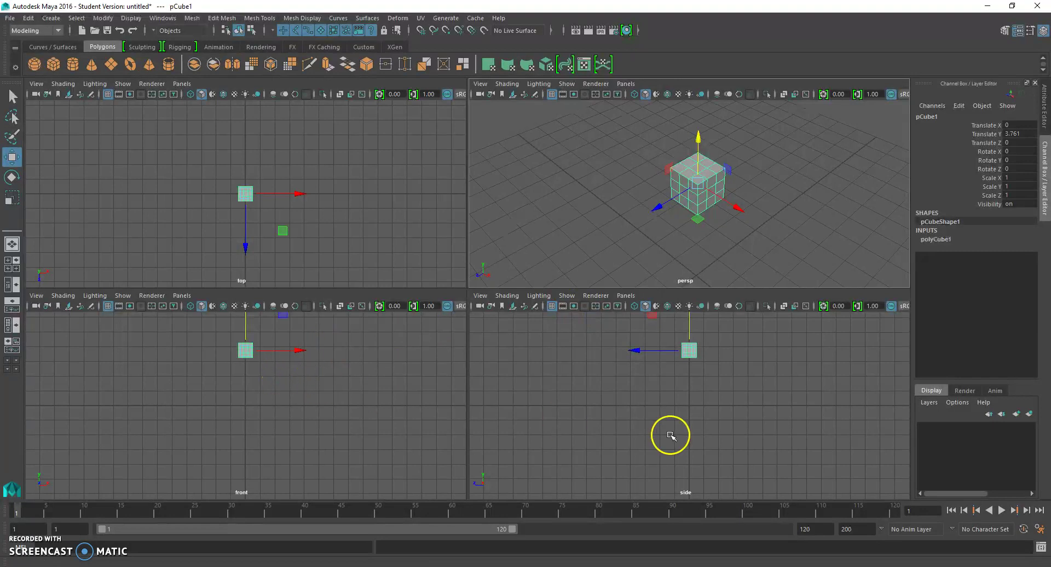
pyautogui.press('space')
pyautogui.keyDown('alt'); pyautogui.moveTo(345, 226); pyautogui.dragTo(429, 382, button='right'); pyautogui.keyUp('alt')
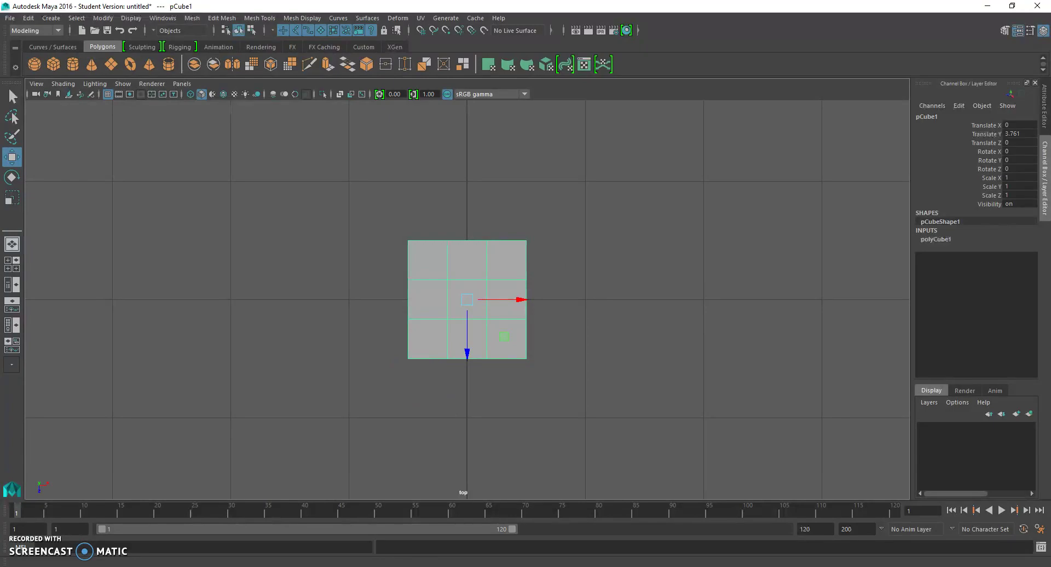
pyautogui.hotkey('alt', 'Tab')
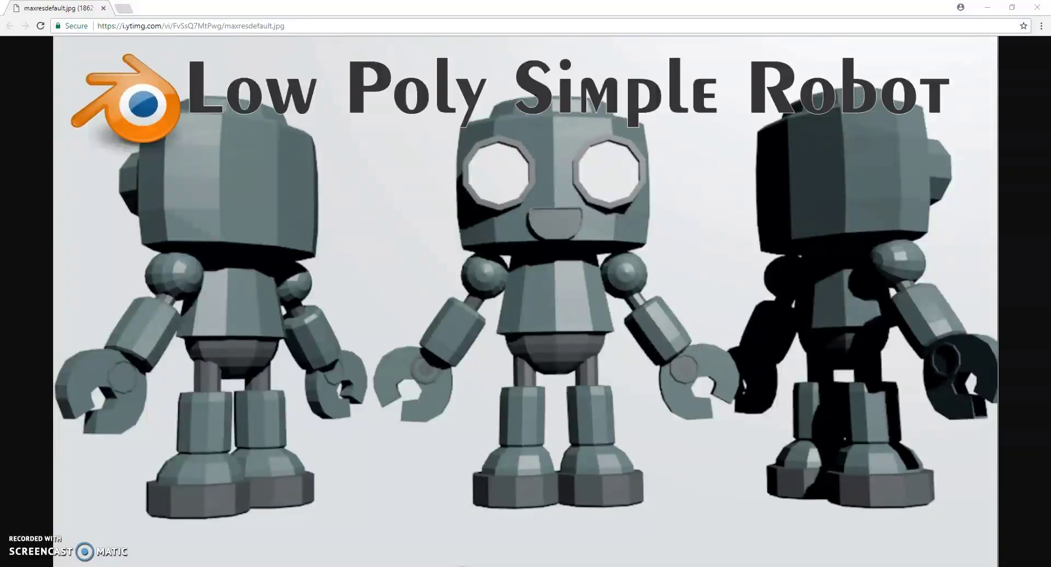
pyautogui.hotkey('alt', 'Tab')
pyautogui.click(441, 251)
pyautogui.rightClick(463, 241)
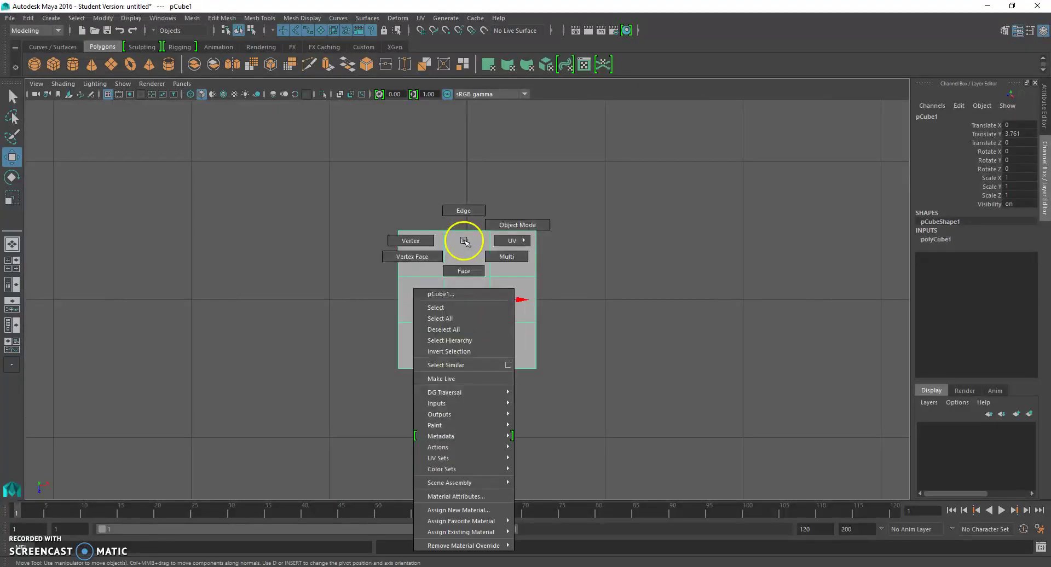
pyautogui.click(408, 240)
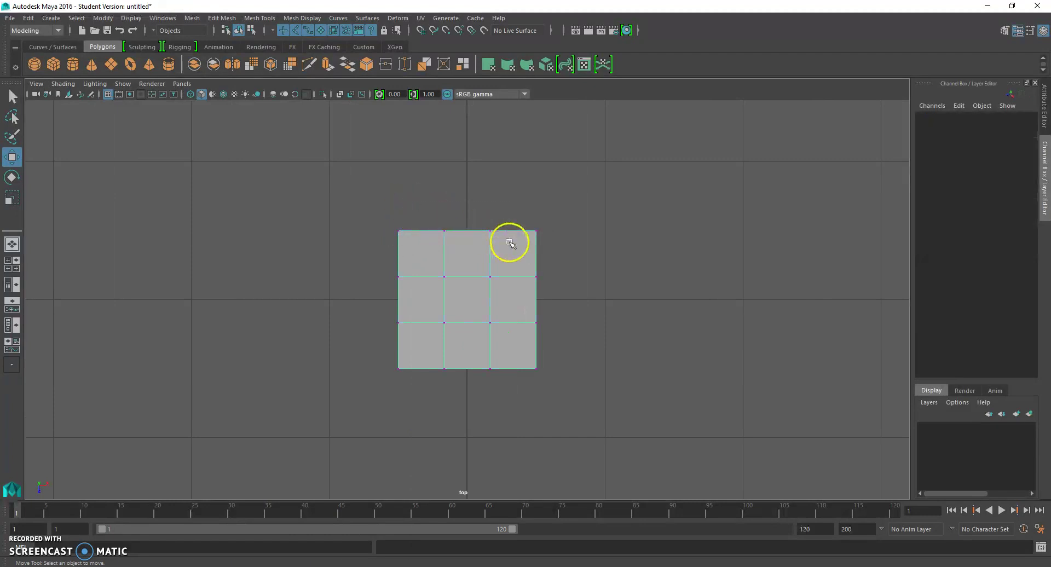
pyautogui.moveTo(509, 243); pyautogui.dragTo(430, 214)
pyautogui.moveTo(469, 280); pyautogui.dragTo(469, 251)
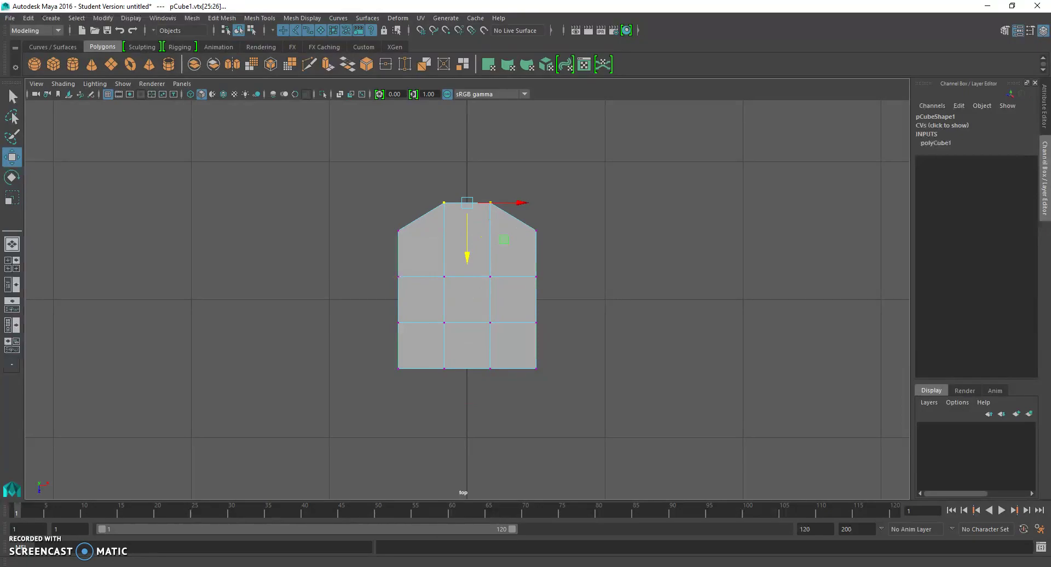
# Compare the reshaped cube with the robot's head in the browser reference image and return to Maya
pyautogui.hotkey('alt', 'Tab')
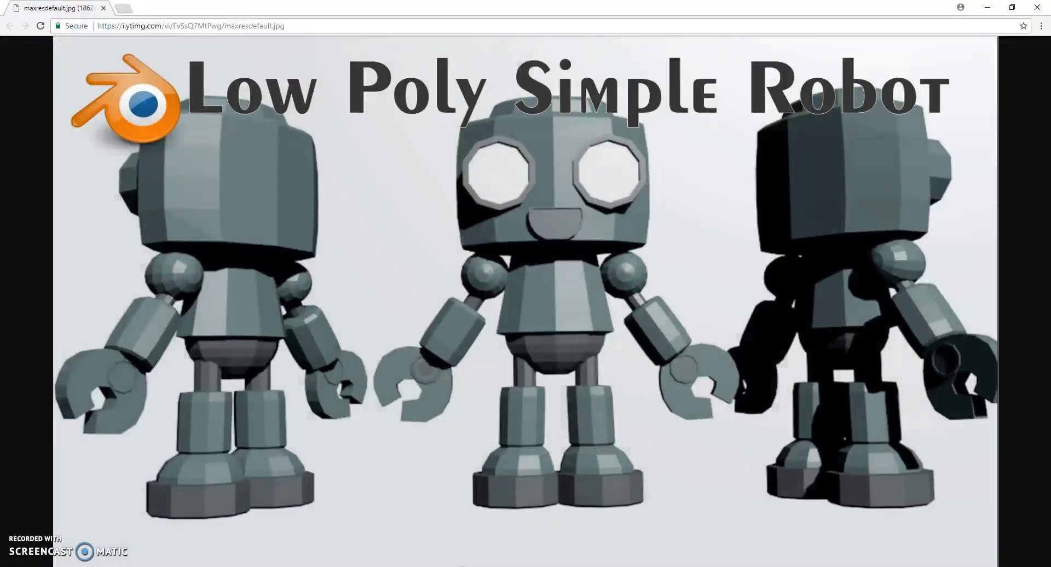
pyautogui.hotkey('alt', 'Tab')
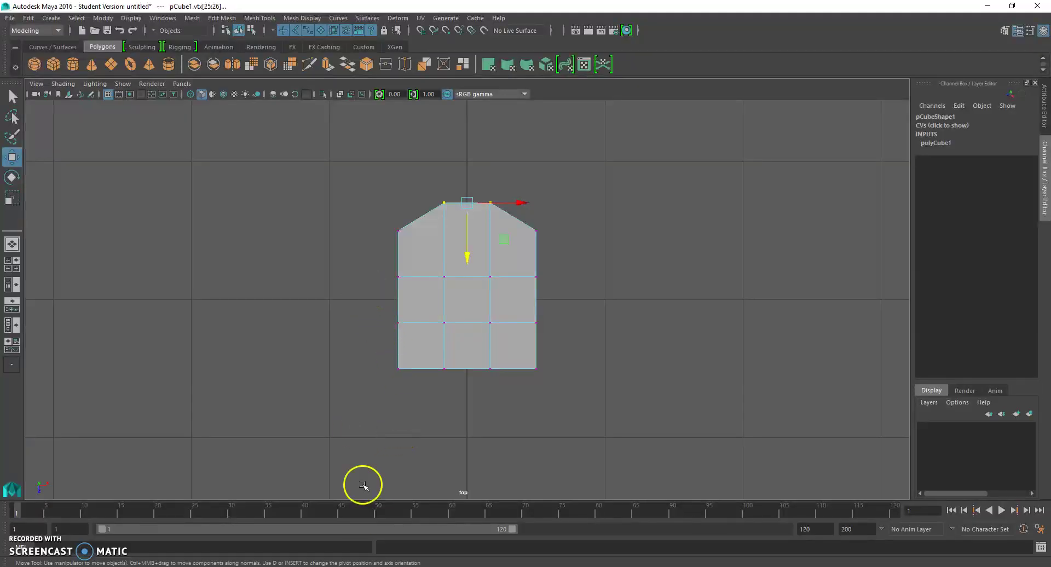
pyautogui.hotkey('alt', 'Tab')
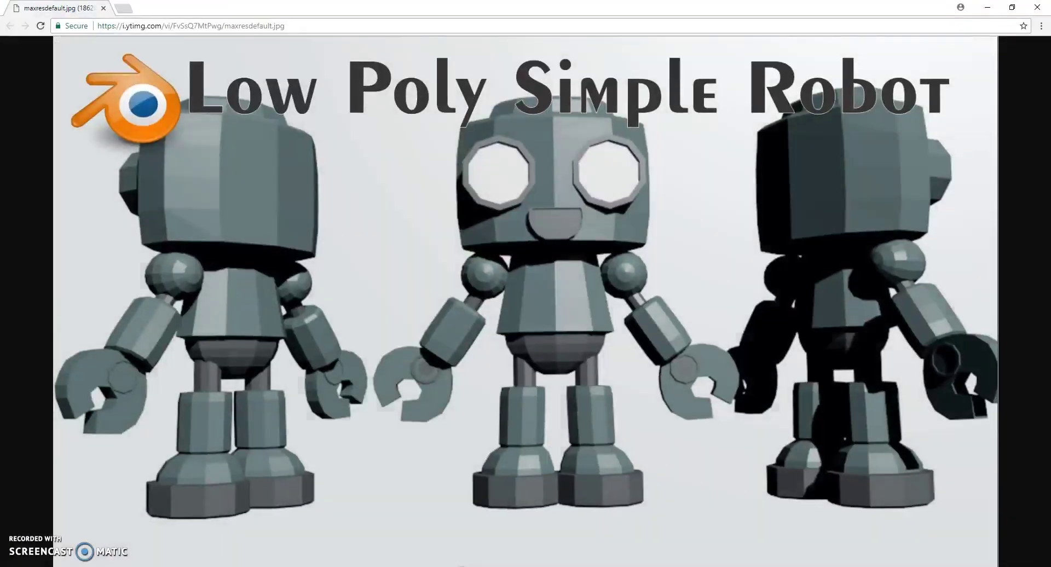
pyautogui.moveTo(470, 566)
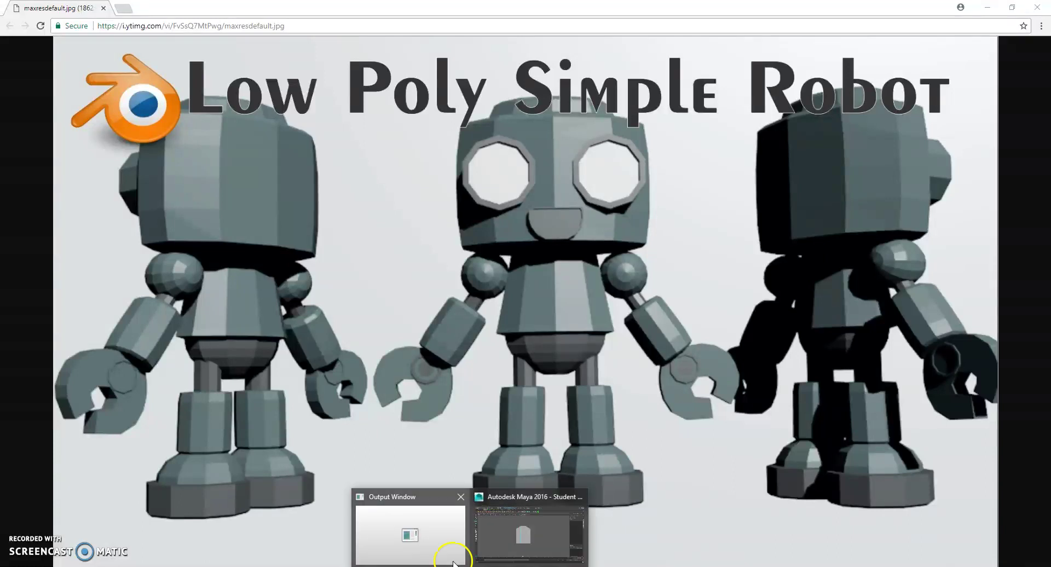
pyautogui.click(440, 546)
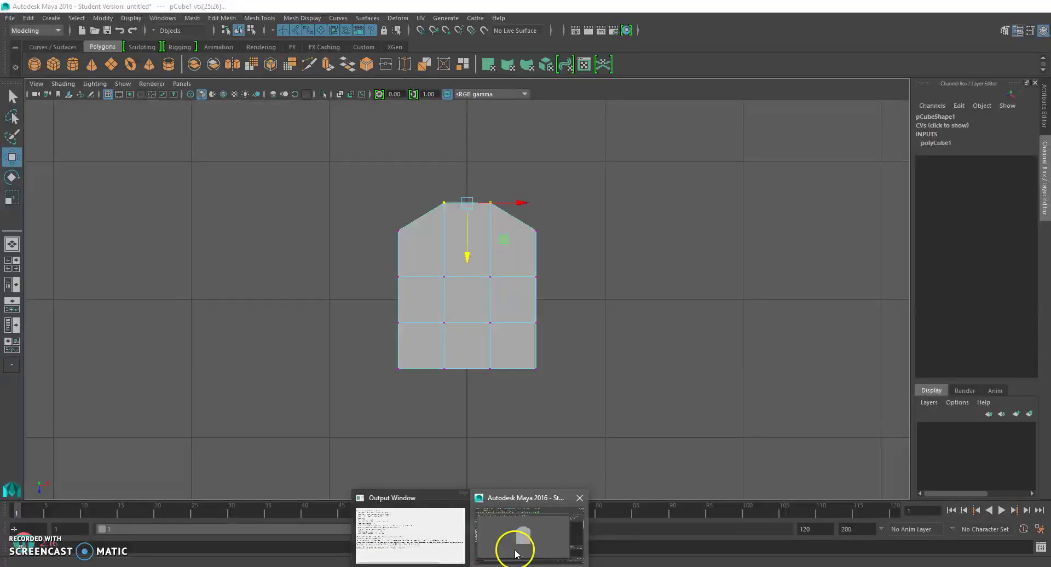
# Widen the cube in the top view by moving the middle vertices on both sides outward along X
pyautogui.click(514, 547)
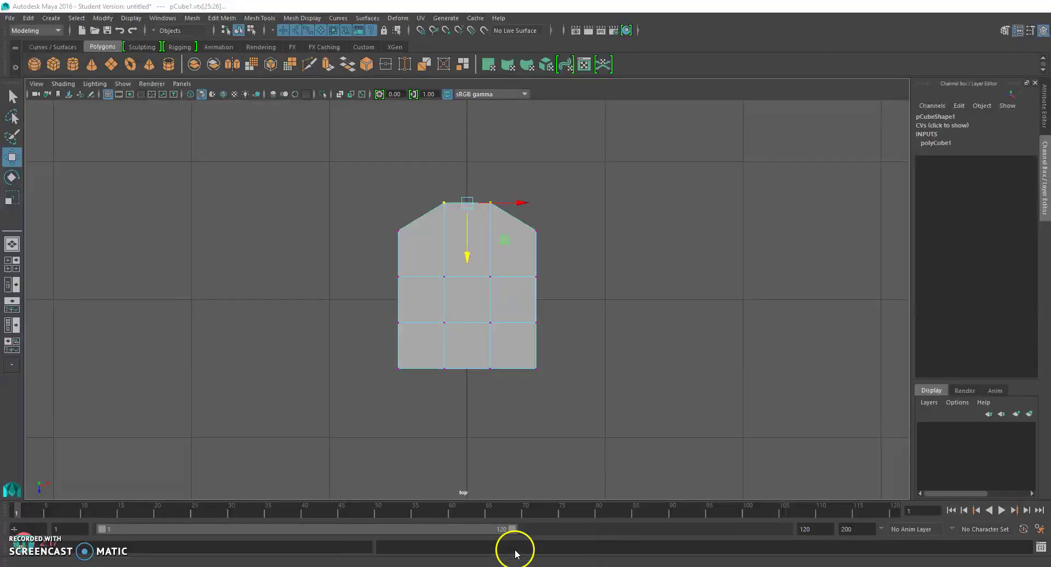
pyautogui.moveTo(402, 301); pyautogui.dragTo(417, 335)
pyautogui.moveTo(448, 299); pyautogui.dragTo(413, 295)
pyautogui.moveTo(516, 265); pyautogui.dragTo(551, 347)
pyautogui.moveTo(594, 300); pyautogui.dragTo(621, 308)
# Nudge the front middle vertices and move the two front vertex rows back along Z to shorten the head's depth
pyautogui.moveTo(431, 356); pyautogui.dragTo(499, 382)
pyautogui.moveTo(467, 418)
pyautogui.mouseDown()
pyautogui.moveTo(469, 402)
pyautogui.moveTo(466, 428)
pyautogui.moveTo(468, 418)
pyautogui.mouseUp()
pyautogui.moveTo(336, 301); pyautogui.dragTo(606, 428)
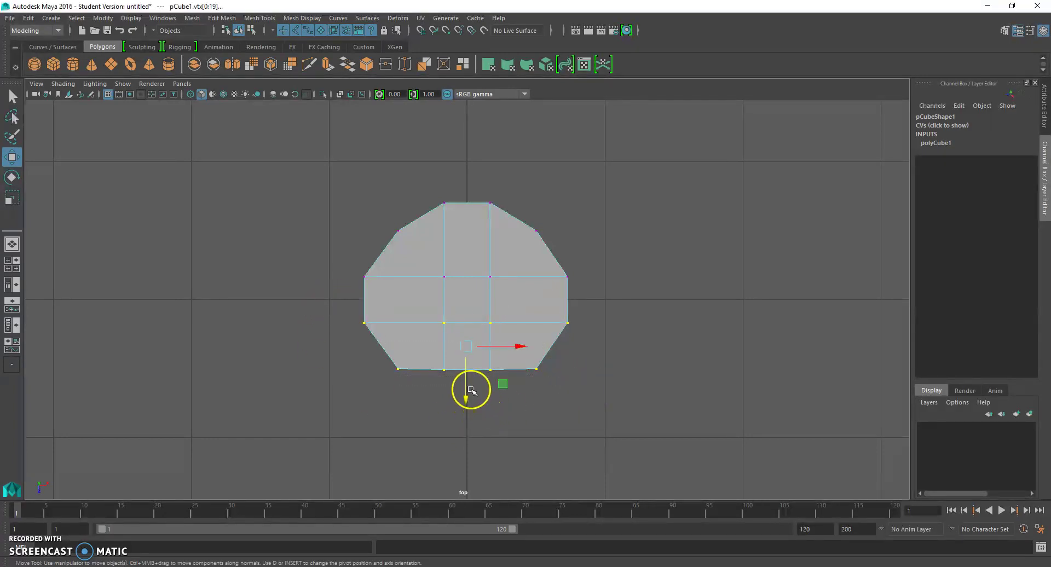
pyautogui.click(352, 324)
pyautogui.moveTo(345, 312); pyautogui.dragTo(581, 379)
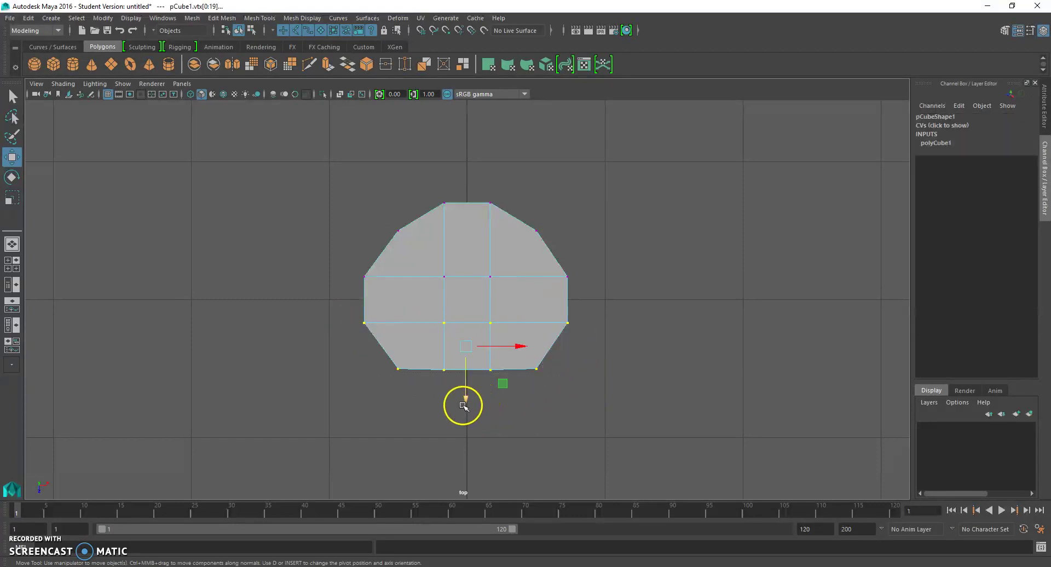
pyautogui.moveTo(462, 403); pyautogui.dragTo(462, 383)
pyautogui.click(474, 420)
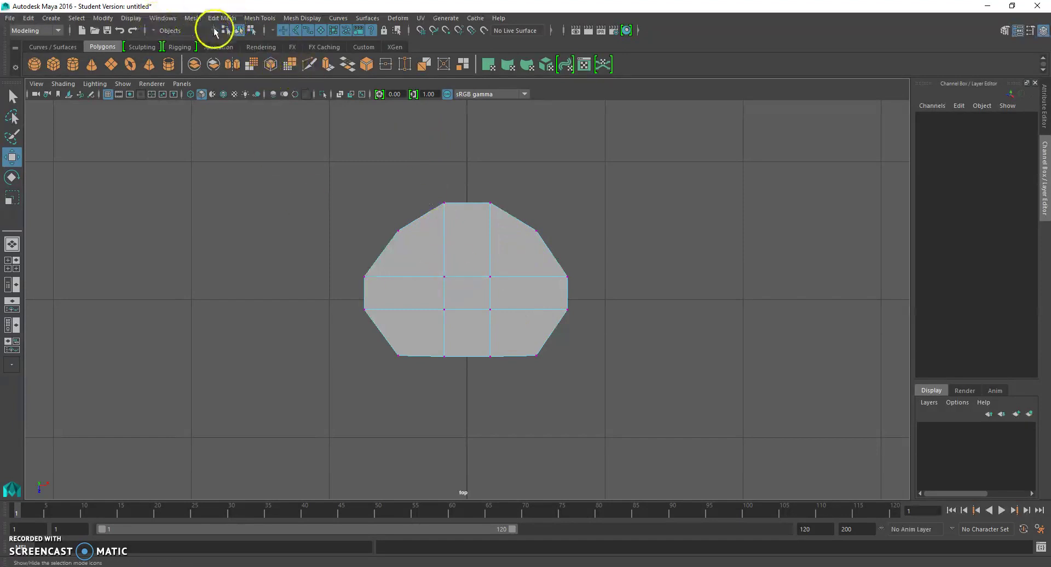
# Try inserting edge loops across the middle column of the head and undo the insertion
pyautogui.click(256, 20)
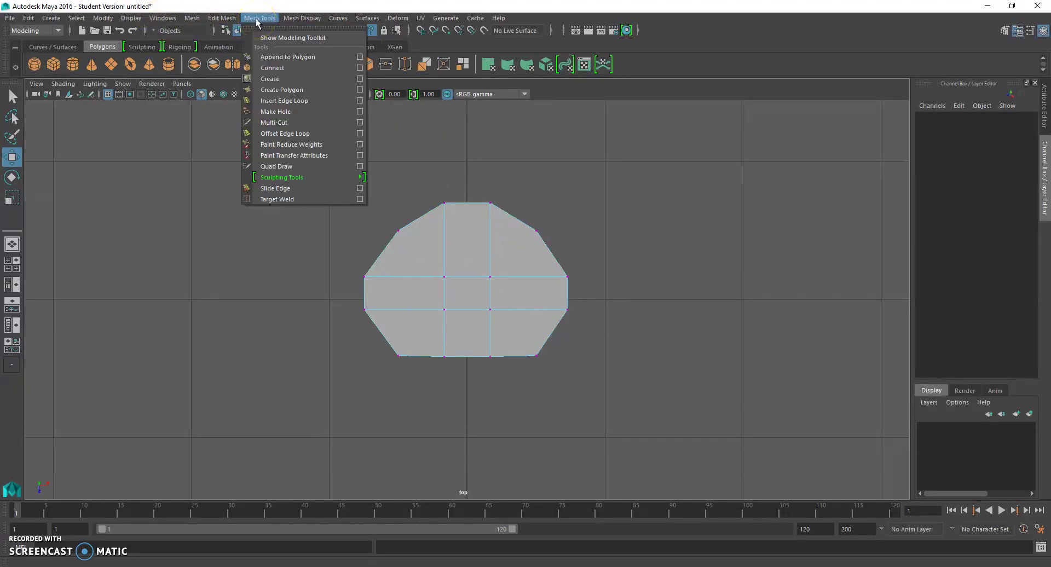
pyautogui.click(281, 101)
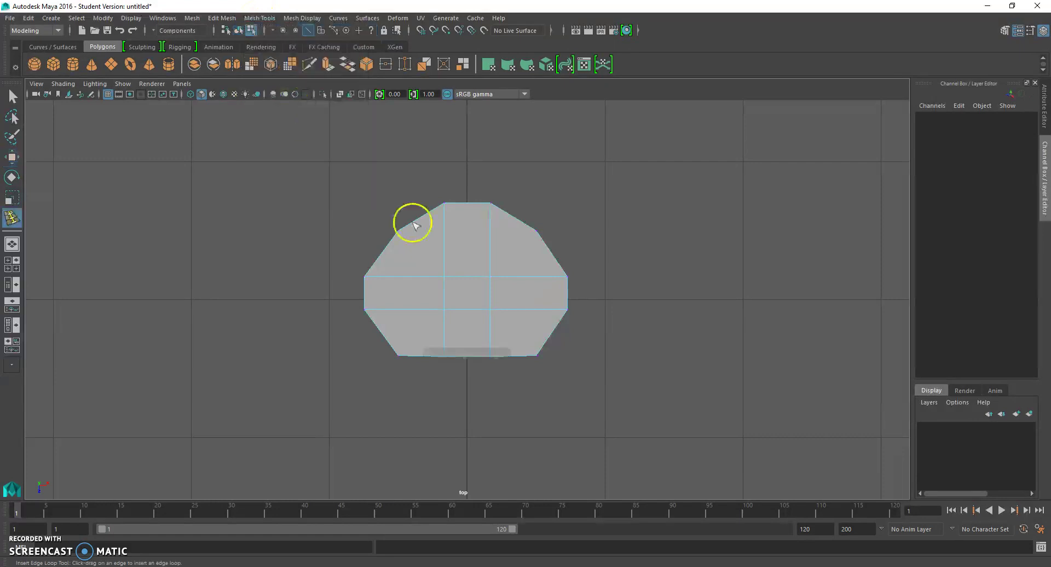
pyautogui.click(468, 276)
pyautogui.hotkey('ctrl', 'z')
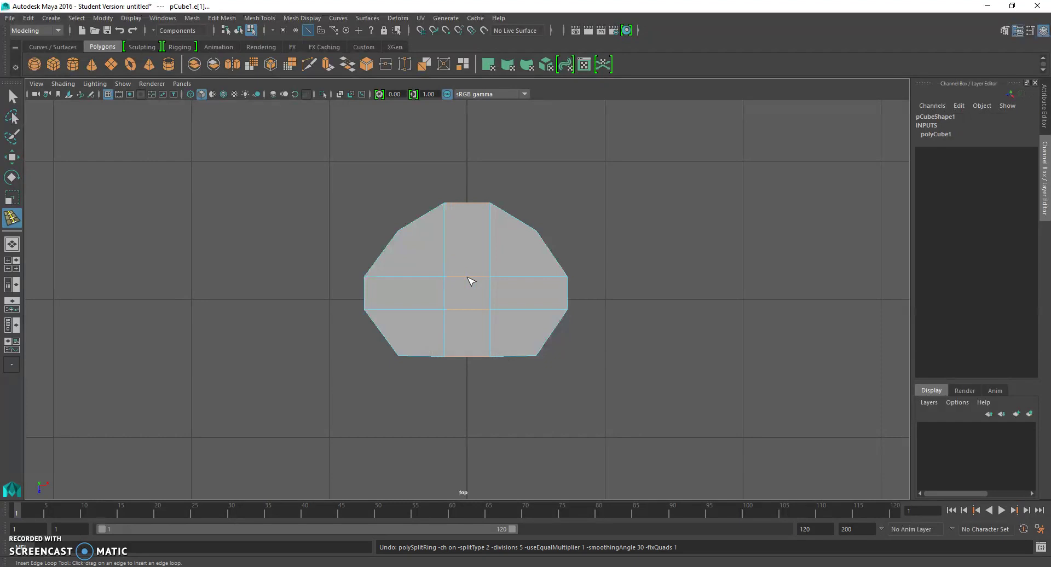
# Insert a single edge loop through the head's centre along Z, using the Insert Edge Loop option Relative distance from edge
pyautogui.click(260, 20)
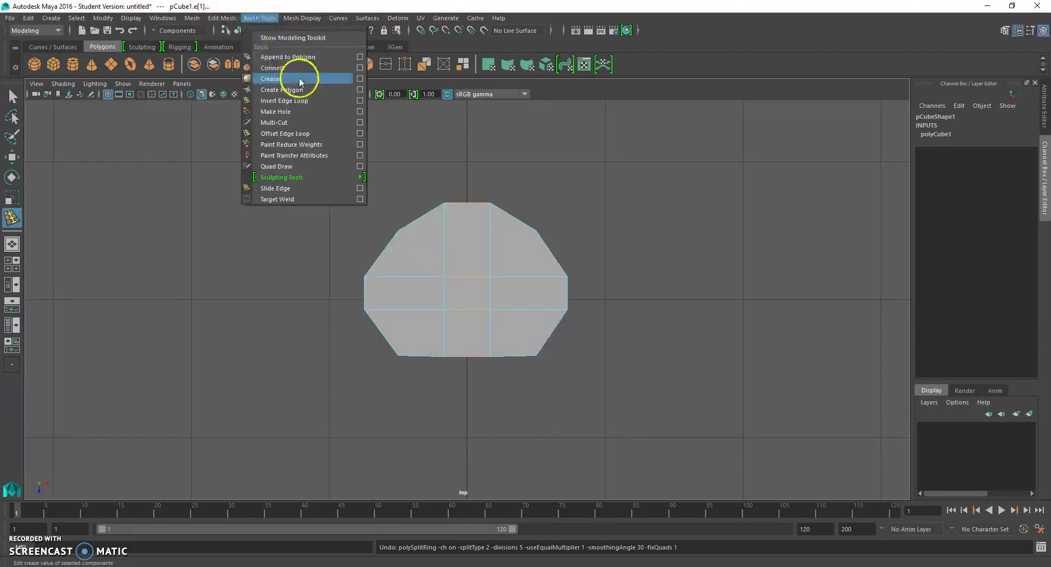
pyautogui.click(360, 101)
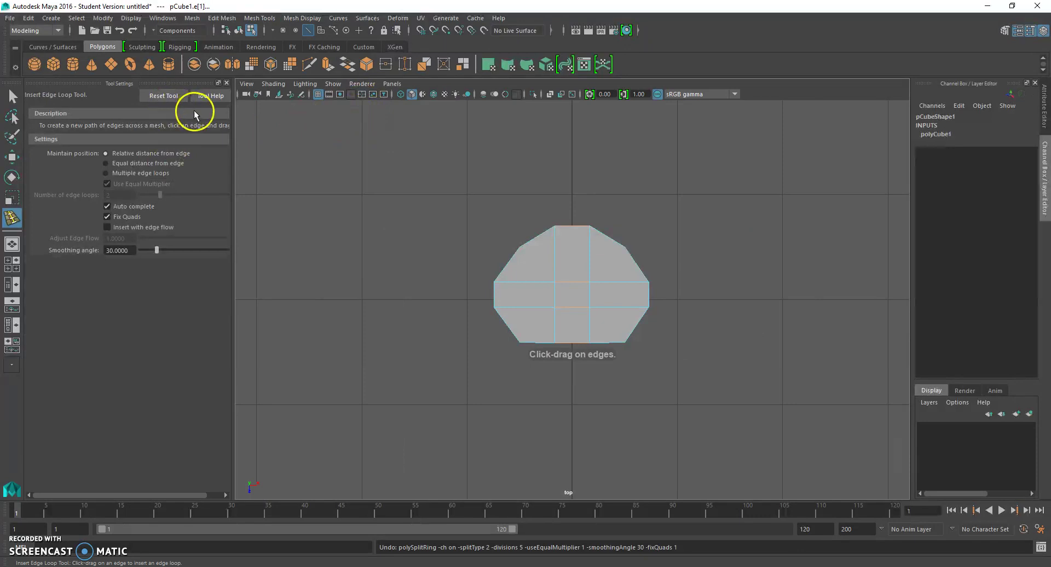
pyautogui.click(577, 286)
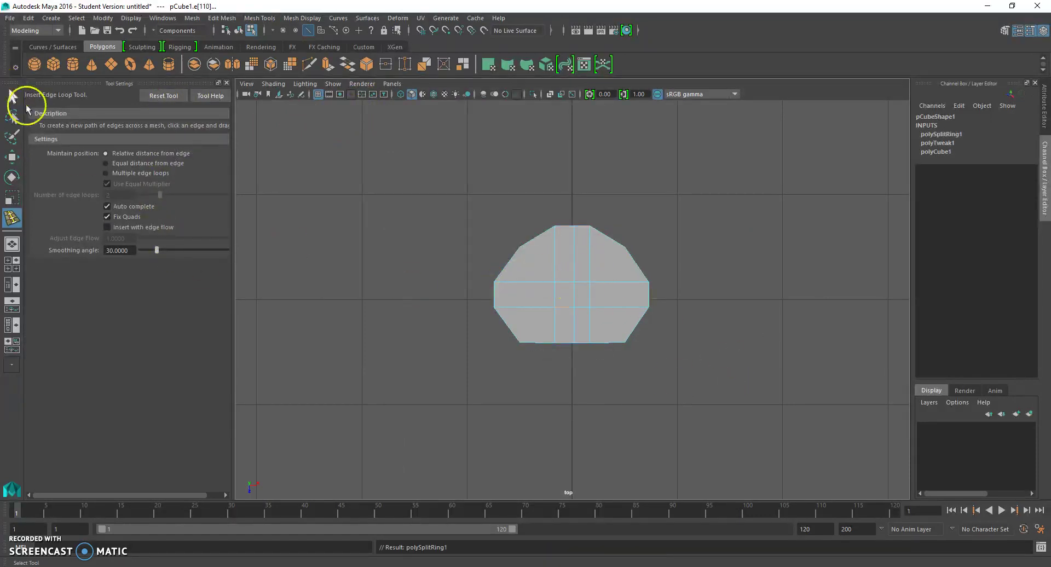
pyautogui.click(12, 97)
pyautogui.click(659, 263)
# Select the head in object mode and inspect its polySplitRing1, polyTweak1 and polyCube1 construction history
pyautogui.press('F8')
pyautogui.click(584, 235)
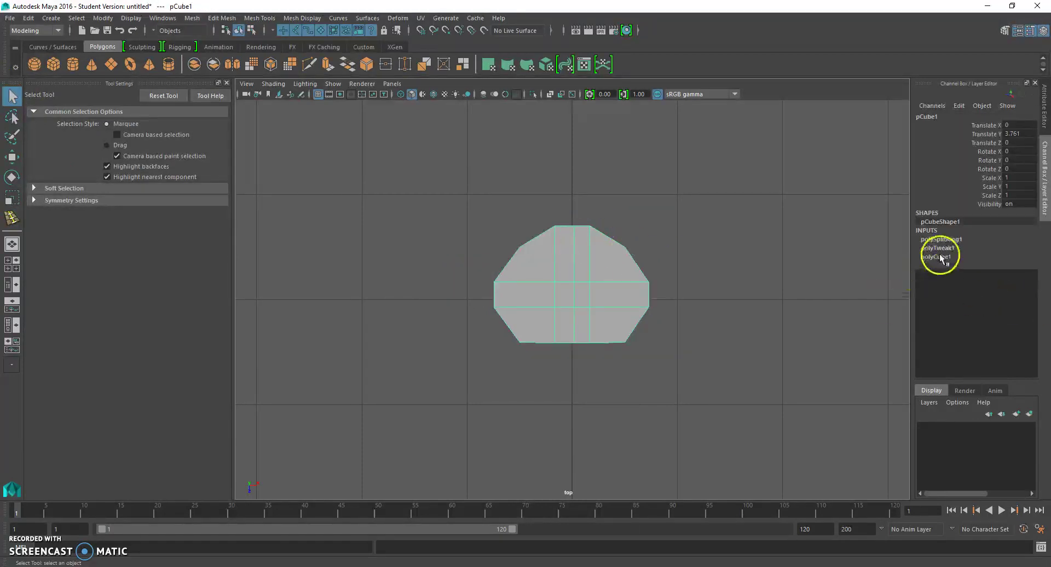
pyautogui.click(956, 241)
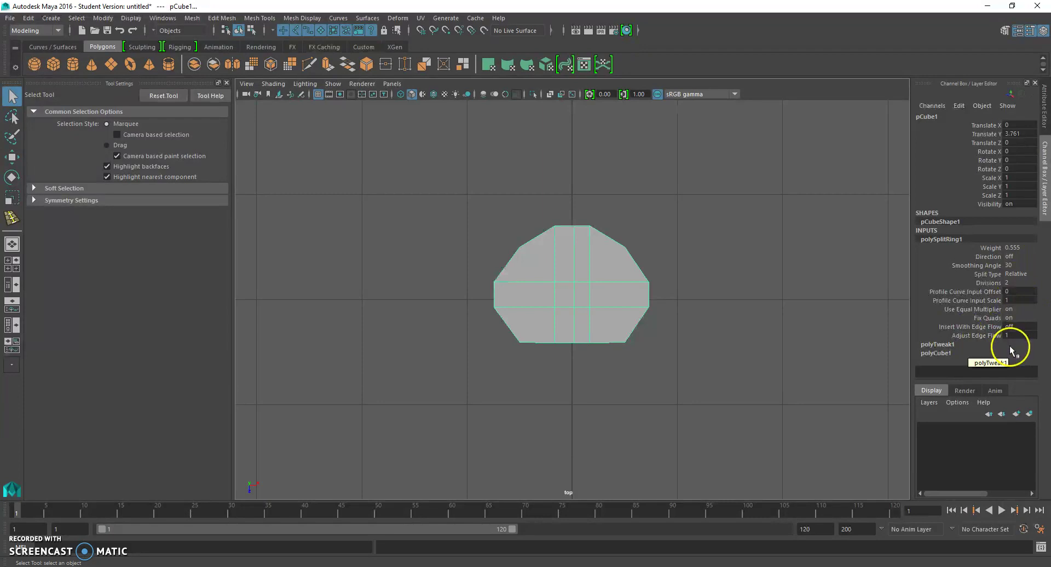
pyautogui.click(948, 352)
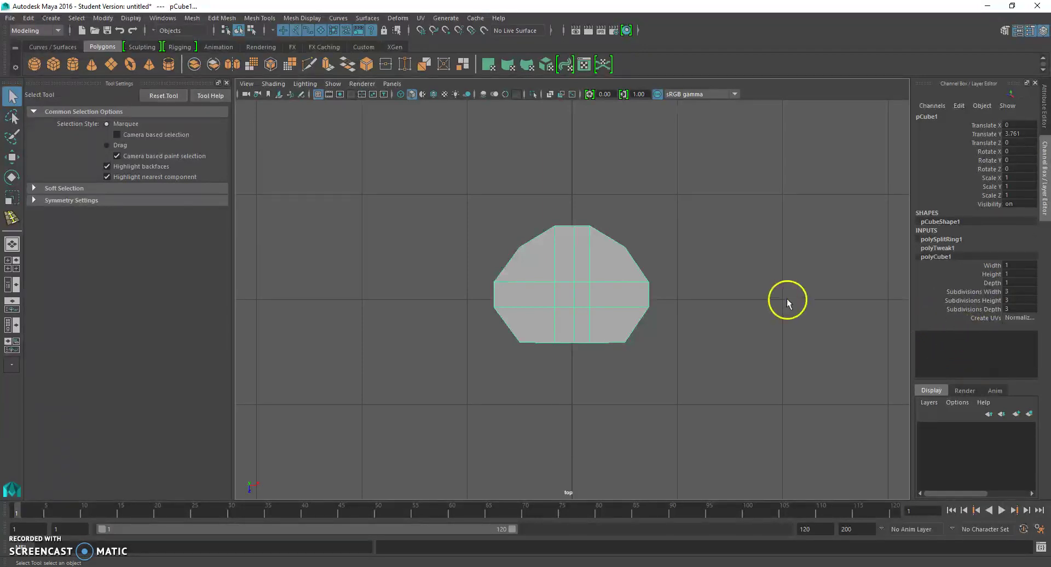
pyautogui.click(950, 249)
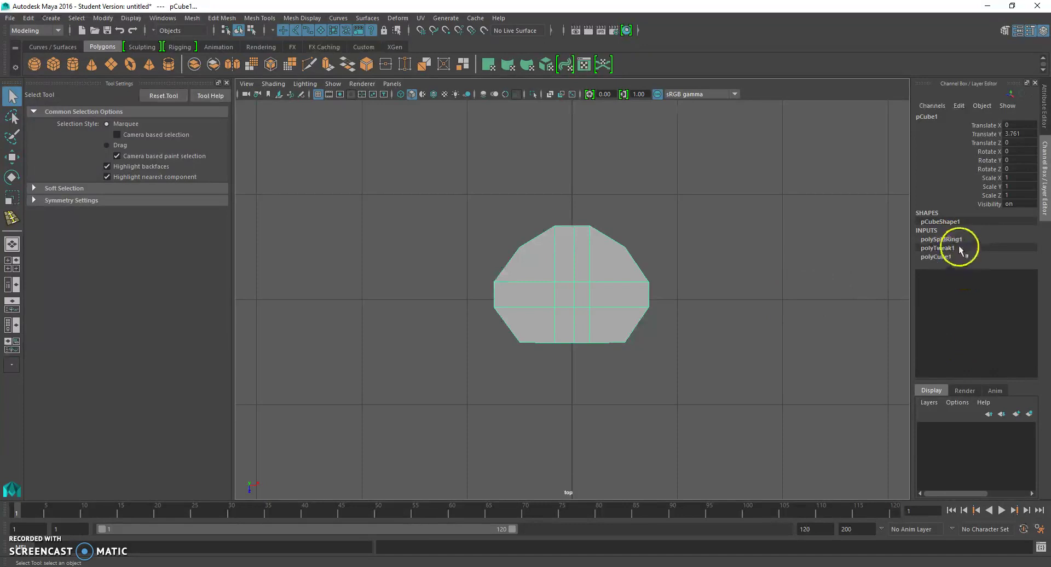
pyautogui.doubleClick(953, 240)
pyautogui.click(869, 261)
# Select all faces on the negative X side of the head's centre edge loop and delete them
pyautogui.scroll(2, 591, 277)
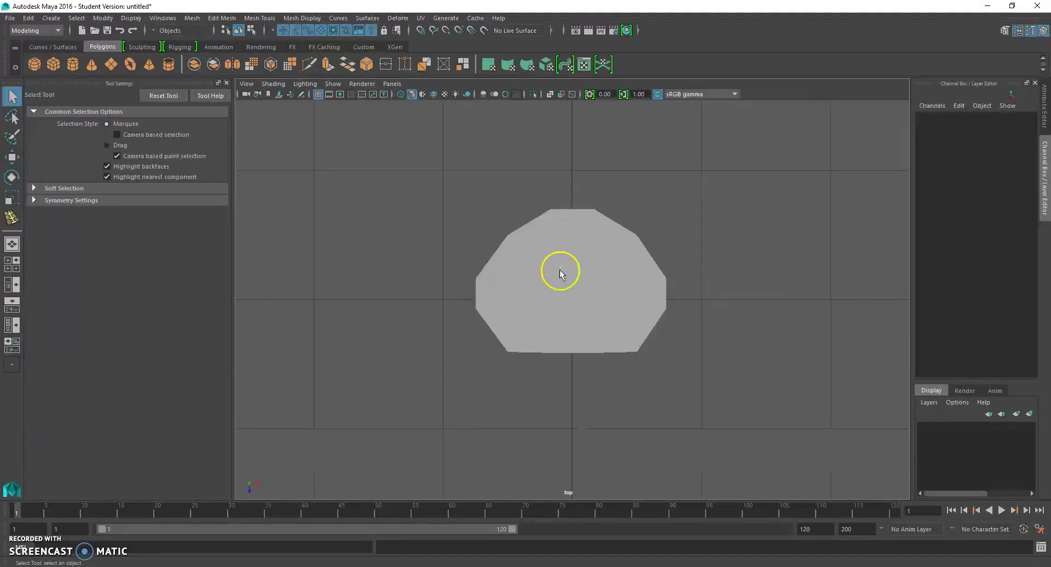
pyautogui.click(619, 265)
pyautogui.rightClick(621, 262)
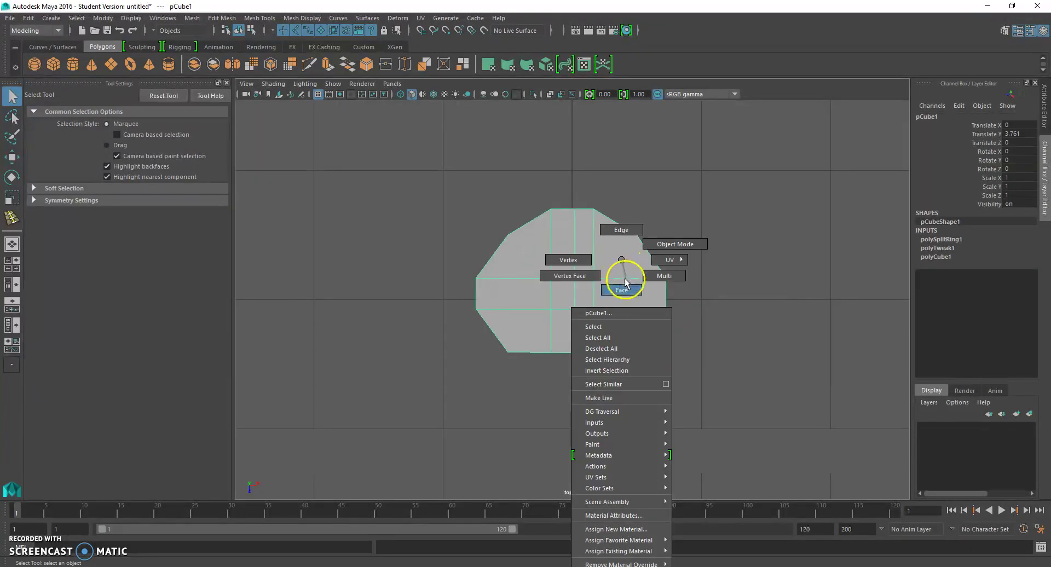
pyautogui.moveTo(699, 136); pyautogui.dragTo(674, 357)
pyautogui.moveTo(591, 411); pyautogui.dragTo(583, 411)
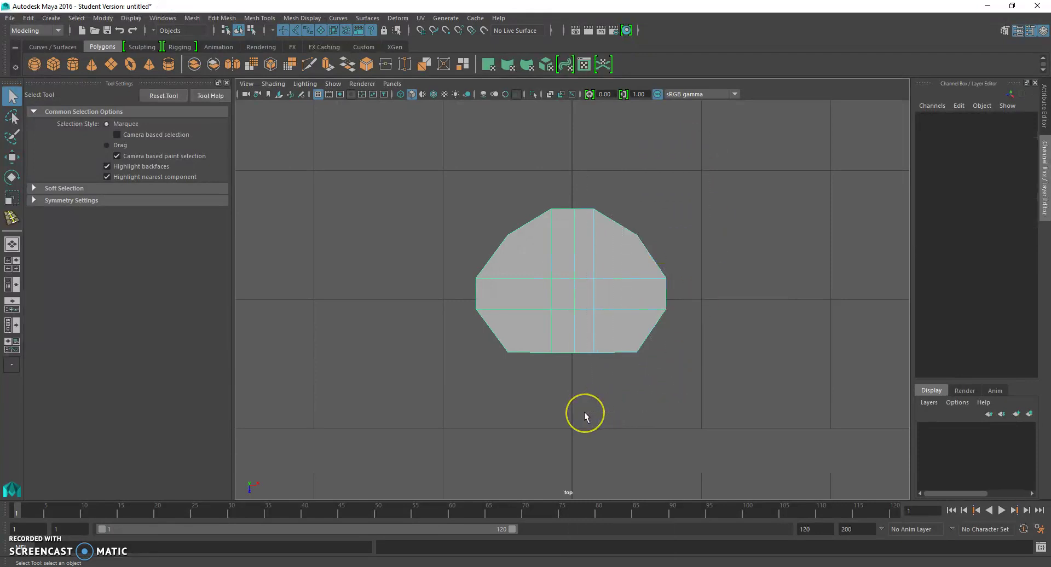
pyautogui.click(514, 415)
pyautogui.moveTo(422, 178); pyautogui.dragTo(564, 452)
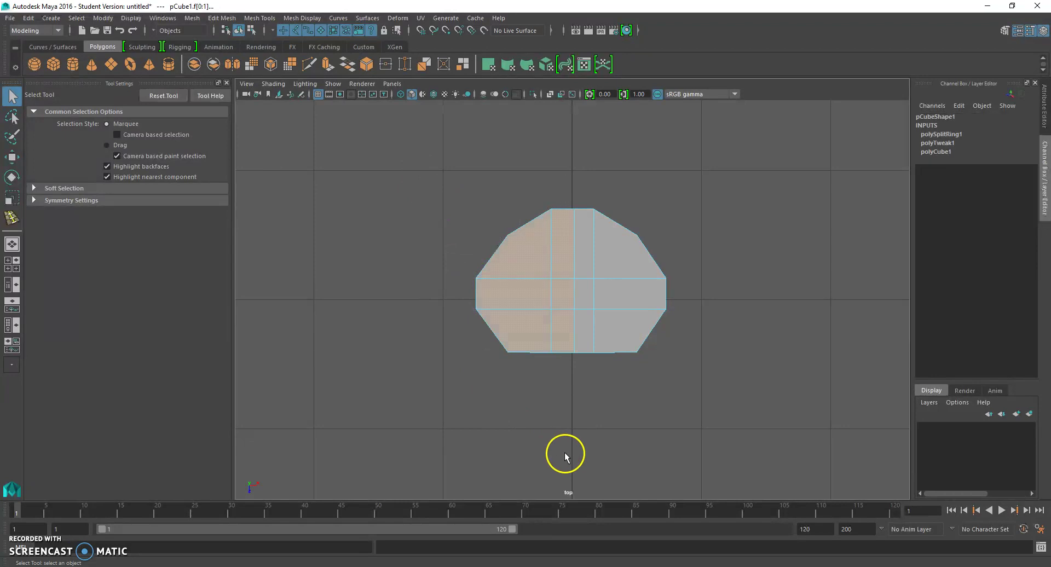
pyautogui.press('Delete')
# Duplicate the remaining half in object mode with Duplicate Special as one instance with Scale X -1
pyautogui.press('space')
pyautogui.moveTo(606, 382); pyautogui.dragTo(547, 303)
pyautogui.press('space')
pyautogui.moveTo(624, 230); pyautogui.dragTo(671, 220, button='right')
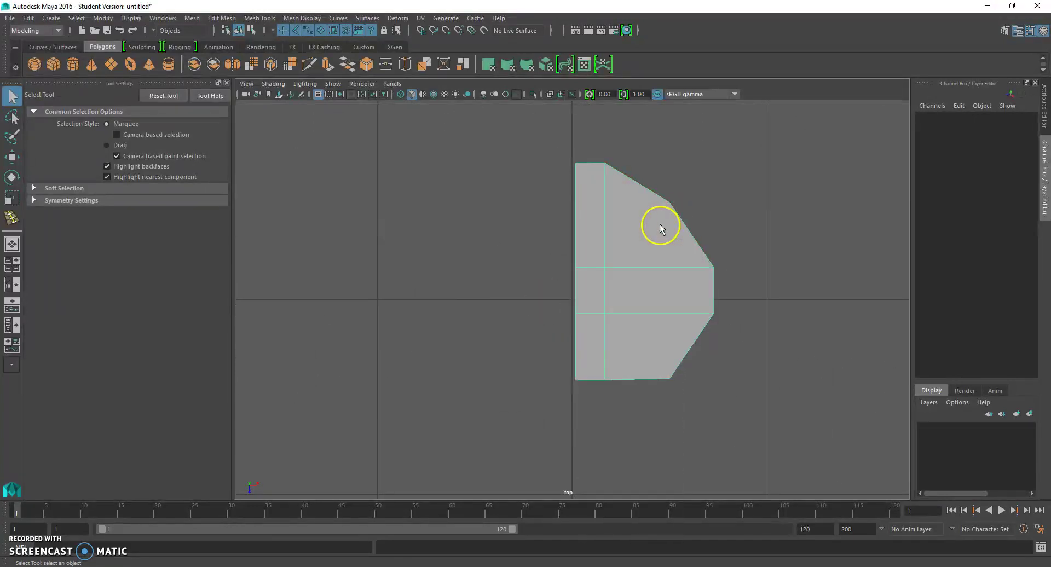
pyautogui.click(660, 228)
pyautogui.click(28, 18)
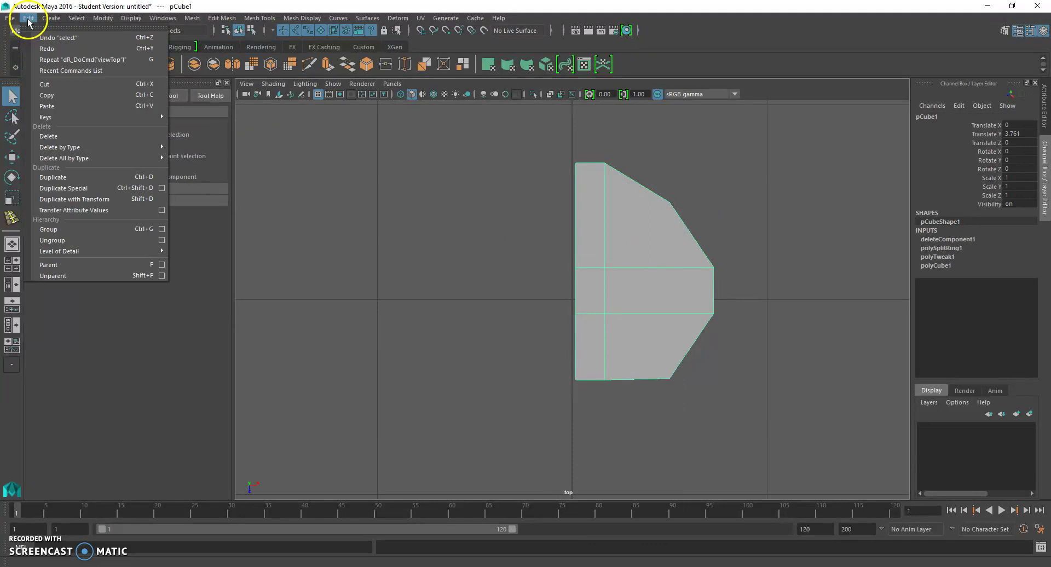
pyautogui.click(161, 188)
pyautogui.moveTo(790, 135); pyautogui.dragTo(863, 43)
pyautogui.click(816, 81)
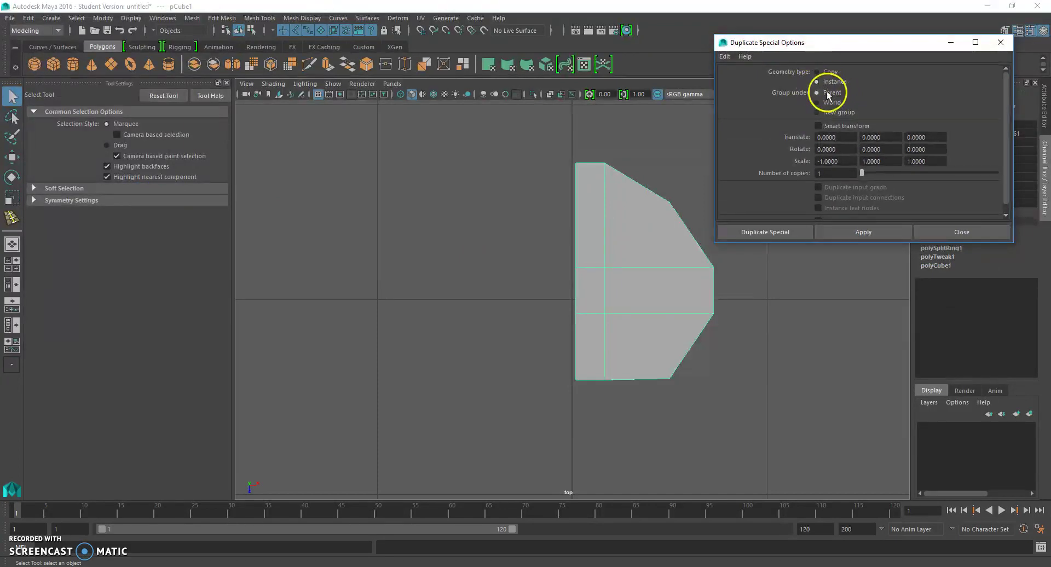
pyautogui.moveTo(841, 163); pyautogui.dragTo(786, 165)
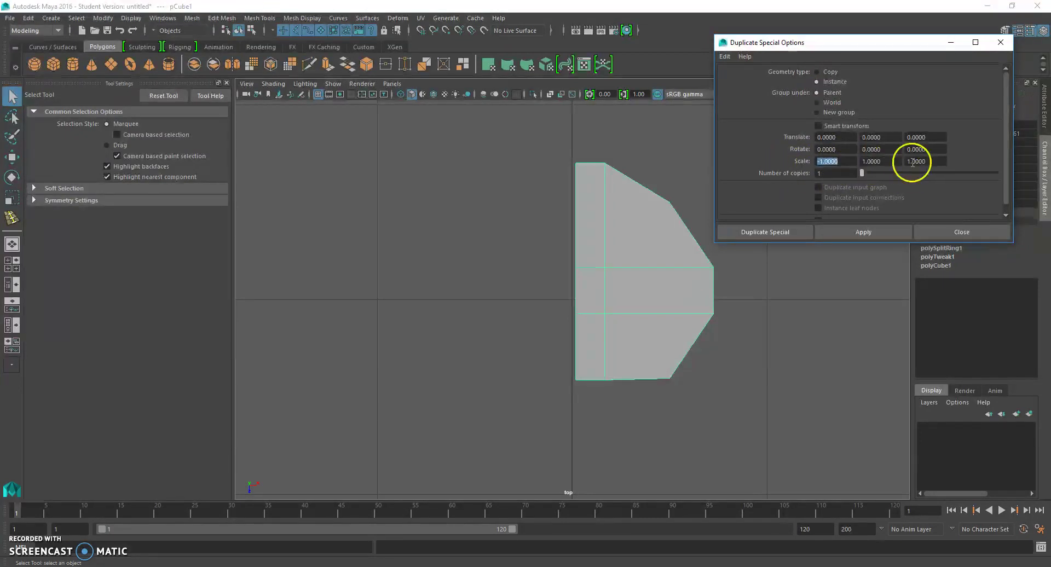
pyautogui.click(790, 235)
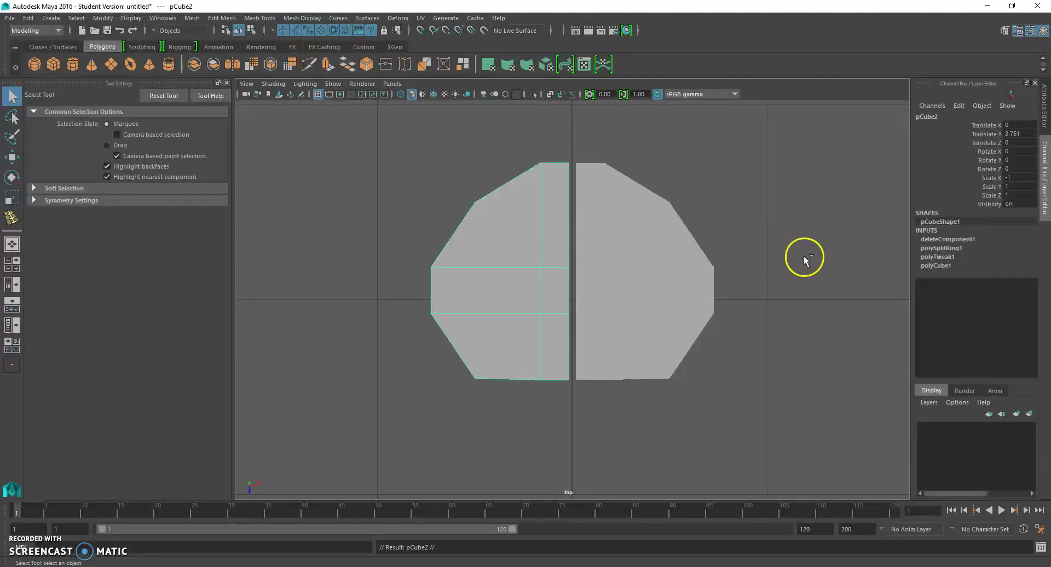
pyautogui.click(808, 254)
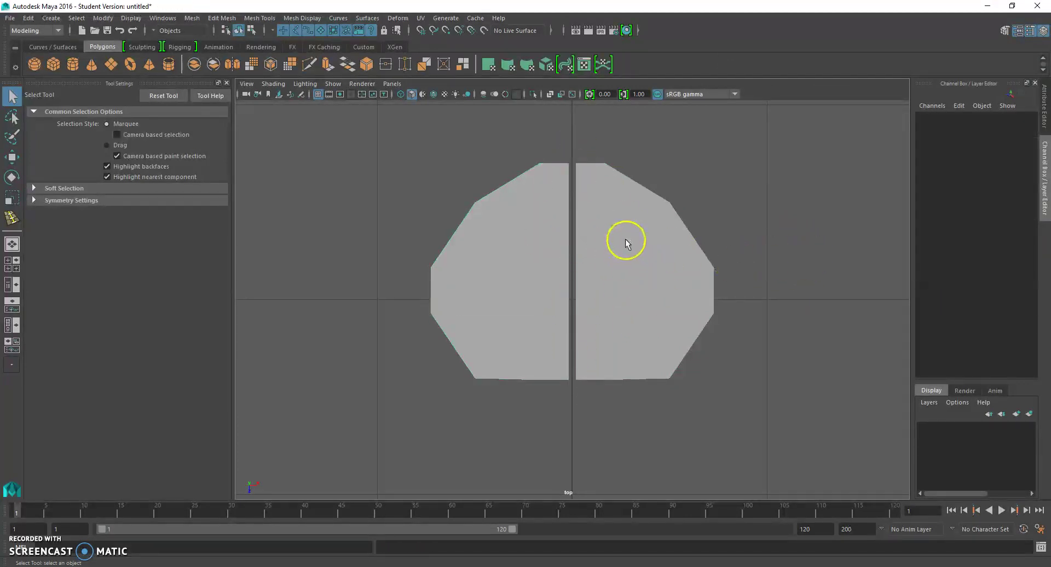
# Move the mirrored half along positive X until it closes the gap to the original half
pyautogui.click(558, 244)
pyautogui.click(12, 157)
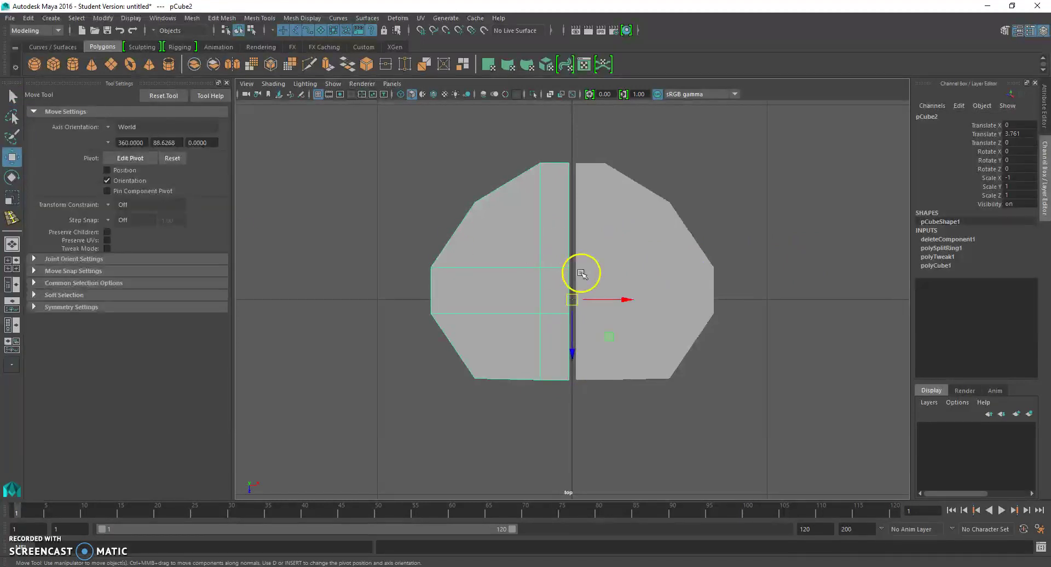
pyautogui.moveTo(628, 301); pyautogui.dragTo(634, 303)
# Try moving an outer side vertex of the original half along X to test the mirrored instance, and undo the move
pyautogui.moveTo(629, 234); pyautogui.dragTo(585, 235, button='right')
pyautogui.click(712, 267)
pyautogui.moveTo(770, 266)
pyautogui.mouseDown()
pyautogui.moveTo(781, 270)
pyautogui.moveTo(760, 265)
pyautogui.mouseUp()
pyautogui.click(781, 274)
pyautogui.hotkey('ctrl', 'z')
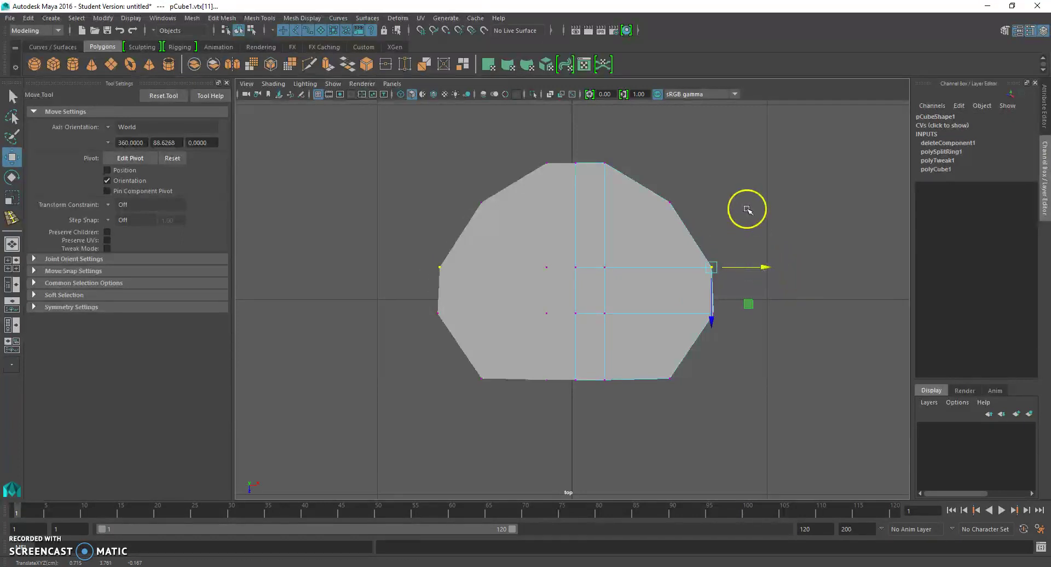
pyautogui.click(748, 210)
# In the front view, lower the original half's top vertex row along Y, including the vertices on the centre line
pyautogui.press('space')
pyautogui.press('space')
pyautogui.moveTo(744, 209); pyautogui.dragTo(645, 255)
pyautogui.scroll(3, 595, 312)
pyautogui.keyDown('alt'); pyautogui.moveTo(621, 133); pyautogui.dragTo(597, 321, button='middle'); pyautogui.keyUp('alt')
pyautogui.scroll(4, 599, 334)
pyautogui.keyDown('alt'); pyautogui.moveTo(559, 220); pyautogui.dragTo(561, 267, button='middle'); pyautogui.keyUp('alt')
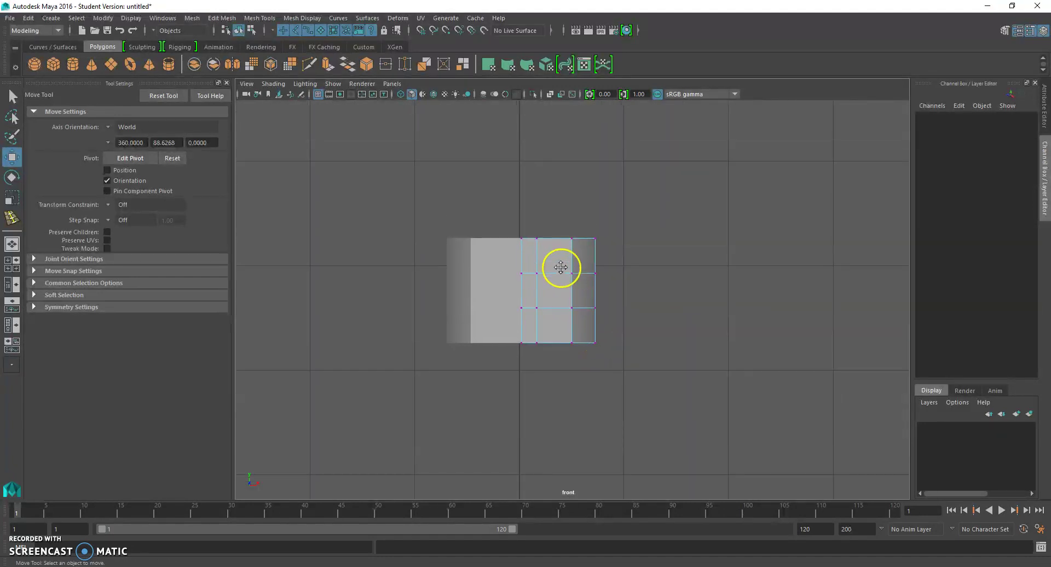
pyautogui.scroll(3, 541, 225)
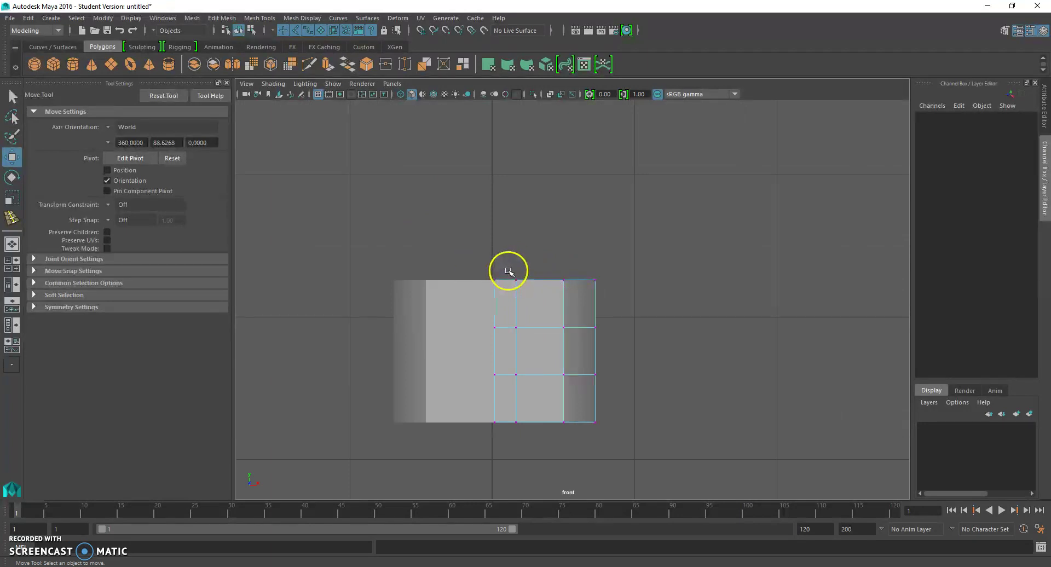
pyautogui.moveTo(517, 270); pyautogui.dragTo(553, 291)
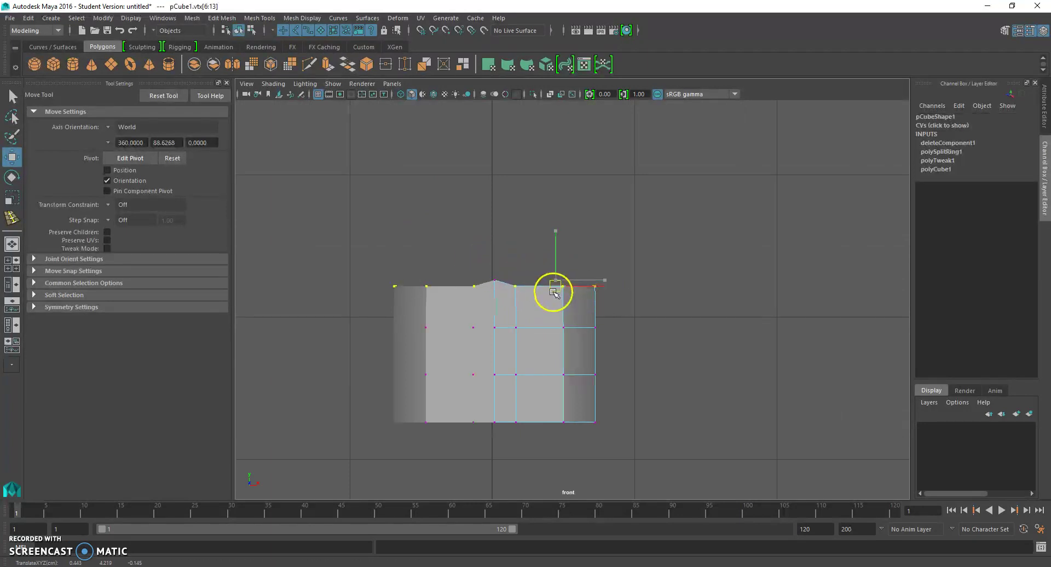
pyautogui.moveTo(490, 263); pyautogui.dragTo(499, 291)
pyautogui.moveTo(493, 234); pyautogui.dragTo(493, 241)
# Raise the outer top vertices of the original half slightly and move the inner top vertices outward and down
pyautogui.moveTo(612, 269); pyautogui.dragTo(539, 294)
pyautogui.click(564, 286)
pyautogui.click(517, 287)
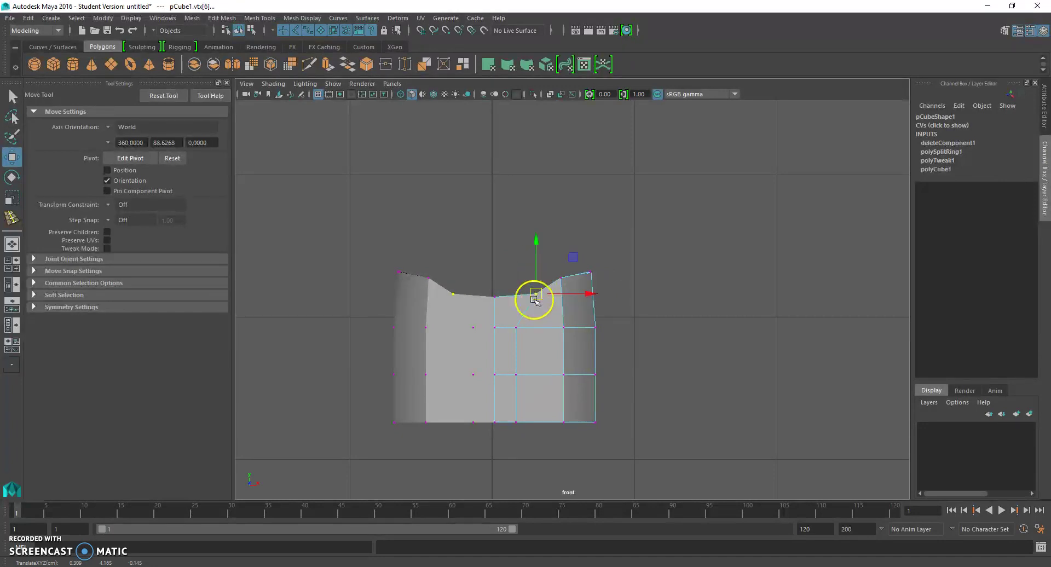
# Bulge the mirrored half's side by moving the outer vertices of the two middle rows outward along X
pyautogui.moveTo(369, 318); pyautogui.dragTo(452, 350)
pyautogui.moveTo(414, 327); pyautogui.dragTo(351, 263, button='right')
pyautogui.moveTo(363, 310); pyautogui.dragTo(402, 327)
pyautogui.moveTo(367, 359); pyautogui.dragTo(397, 373)
# Round the head's underside by lowering the inner bottom vertices along Y, with the ones nearest the centre lowest
pyautogui.moveTo(408, 408); pyautogui.dragTo(558, 447)
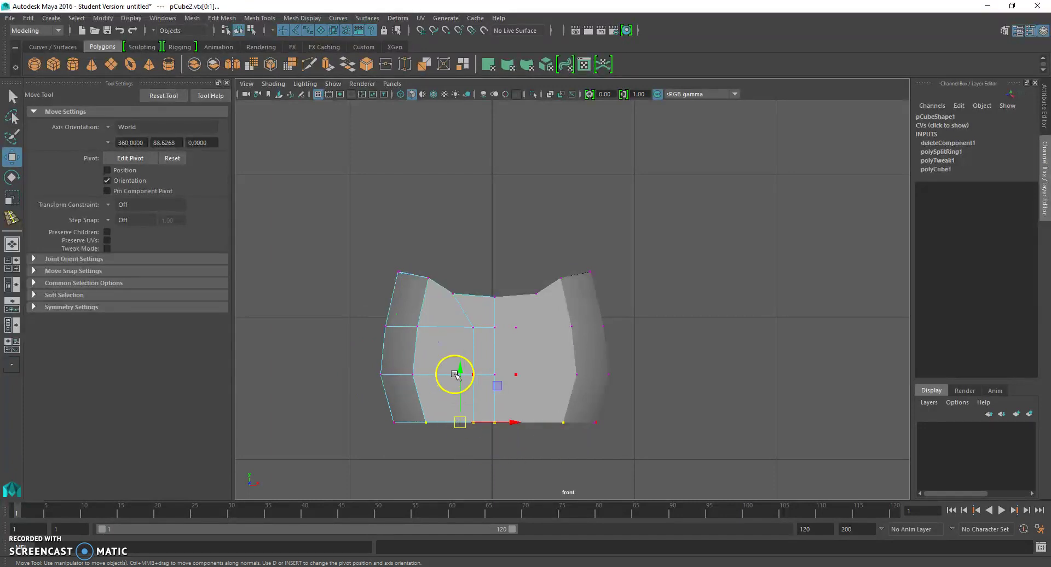
pyautogui.moveTo(461, 371); pyautogui.dragTo(461, 381)
pyautogui.moveTo(452, 417); pyautogui.dragTo(526, 448)
pyautogui.moveTo(488, 382); pyautogui.dragTo(484, 389)
pyautogui.click(677, 393)
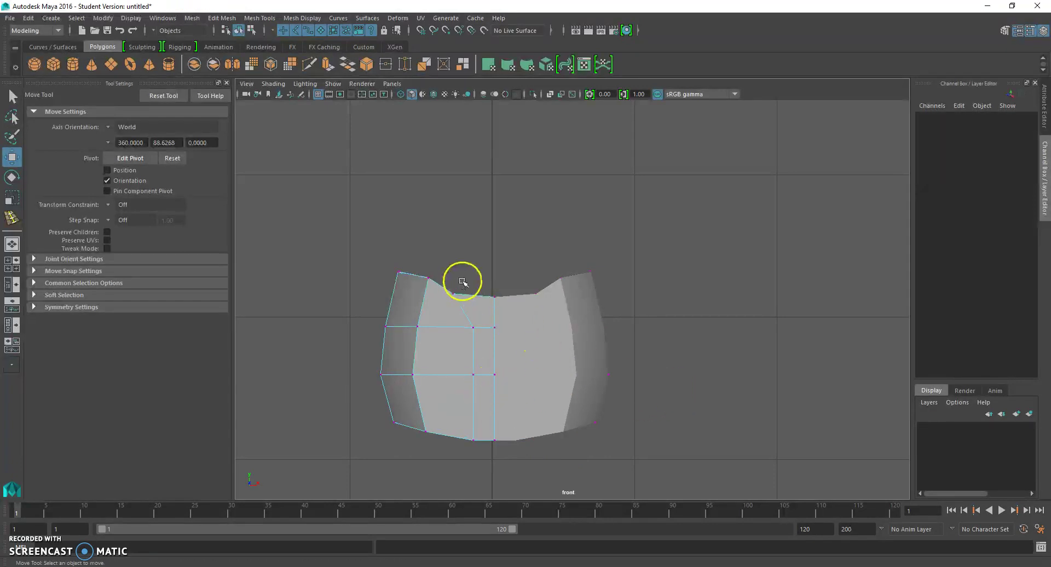
# Examine the reshaped head in the perspective view and compare it with the robot reference image in the browser
pyautogui.moveTo(525, 319); pyautogui.dragTo(514, 279, button='right')
pyautogui.scroll(3, 700, 324)
pyautogui.press('space')
pyautogui.moveTo(524, 343); pyautogui.dragTo(574, 221)
pyautogui.keyDown('alt'); pyautogui.moveTo(585, 236); pyautogui.dragTo(584, 303); pyautogui.keyUp('alt')
pyautogui.keyDown('alt'); pyautogui.moveTo(584, 302); pyautogui.dragTo(686, 302, button='right'); pyautogui.keyUp('alt')
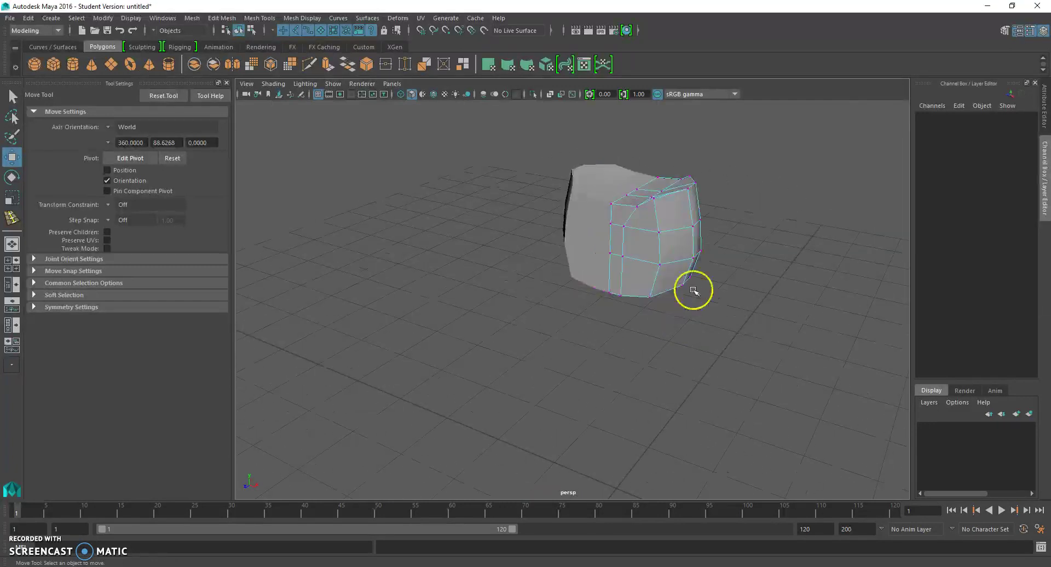
pyautogui.keyDown('alt'); pyautogui.moveTo(686, 303); pyautogui.dragTo(635, 320, button='middle'); pyautogui.keyUp('alt')
pyautogui.scroll(4, 691, 326)
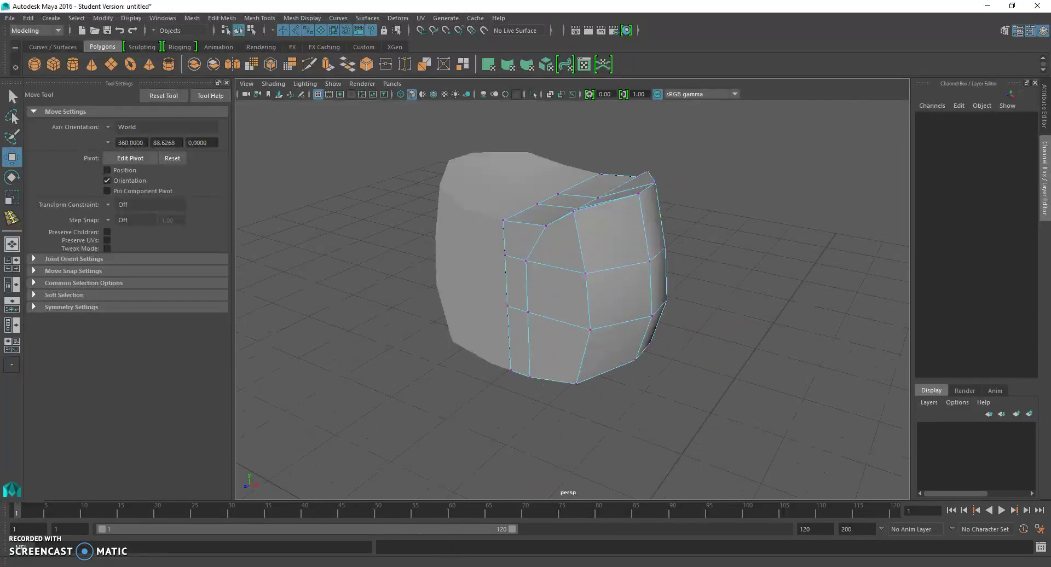
pyautogui.hotkey('alt', 'Tab')
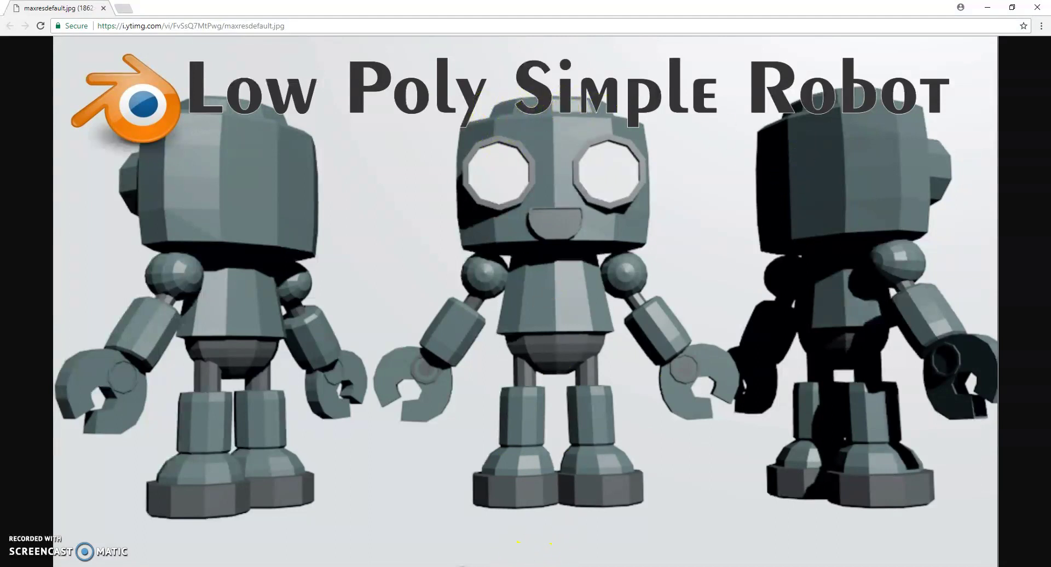
# Extrude all the top faces of the original head half and scale them inward to form an inset border
pyautogui.click(582, 535)
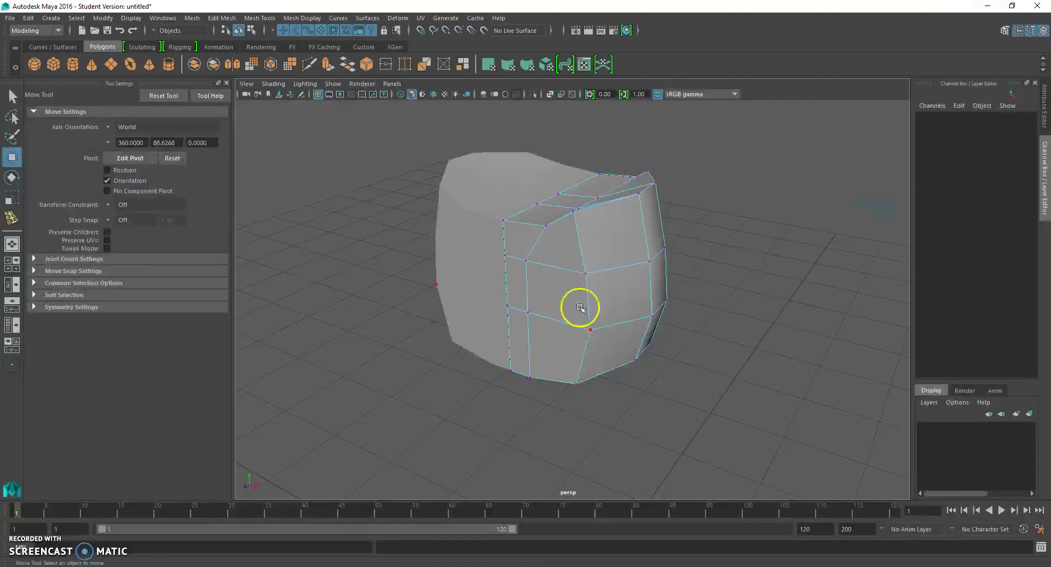
pyautogui.keyDown('alt'); pyautogui.moveTo(604, 375); pyautogui.dragTo(616, 279); pyautogui.keyUp('alt')
pyautogui.moveTo(619, 276); pyautogui.dragTo(617, 303, button='right')
pyautogui.click(609, 280)
pyautogui.keyDown('shift'); pyautogui.click(591, 314); pyautogui.keyUp('shift')
pyautogui.keyDown('shift'); pyautogui.click(584, 348); pyautogui.keyUp('shift')
pyautogui.keyDown('shift'); pyautogui.click(633, 358); pyautogui.keyUp('shift')
pyautogui.keyDown('shift'); pyautogui.click(649, 325); pyautogui.keyUp('shift')
pyautogui.keyDown('shift'); pyautogui.click(653, 284); pyautogui.keyUp('shift')
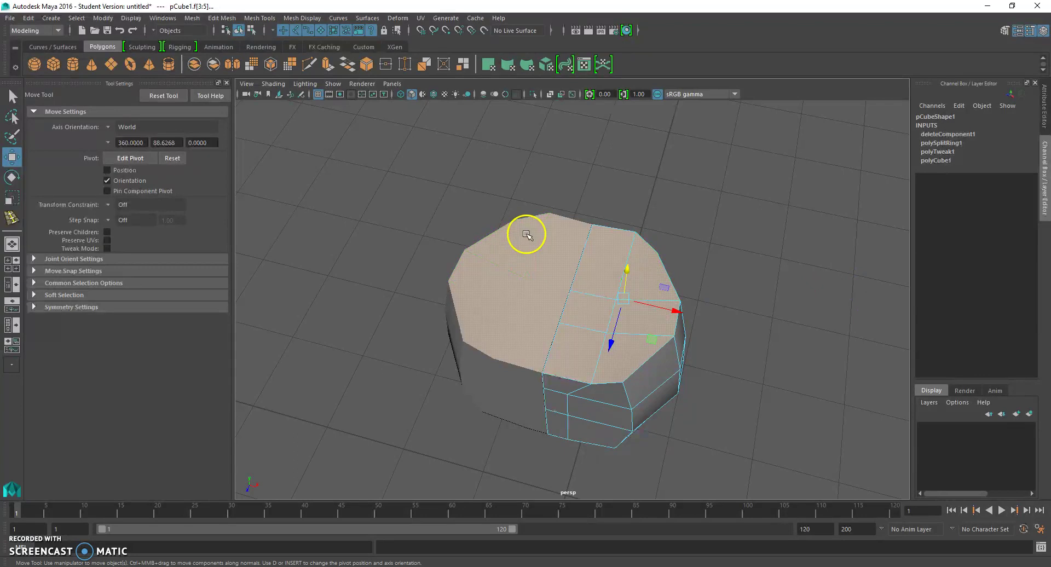
pyautogui.hotkey('ctrl', 'e')
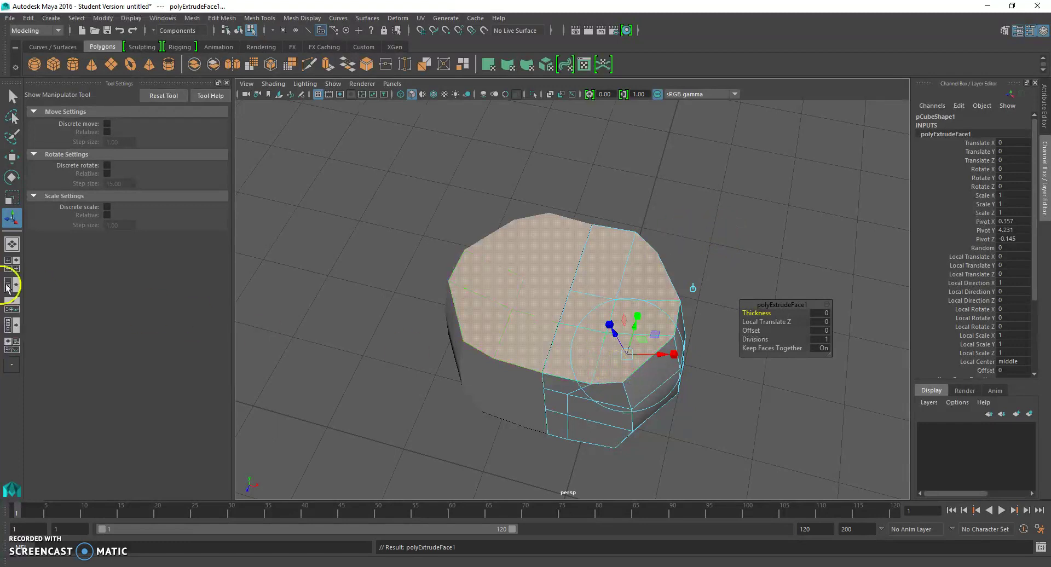
pyautogui.click(11, 197)
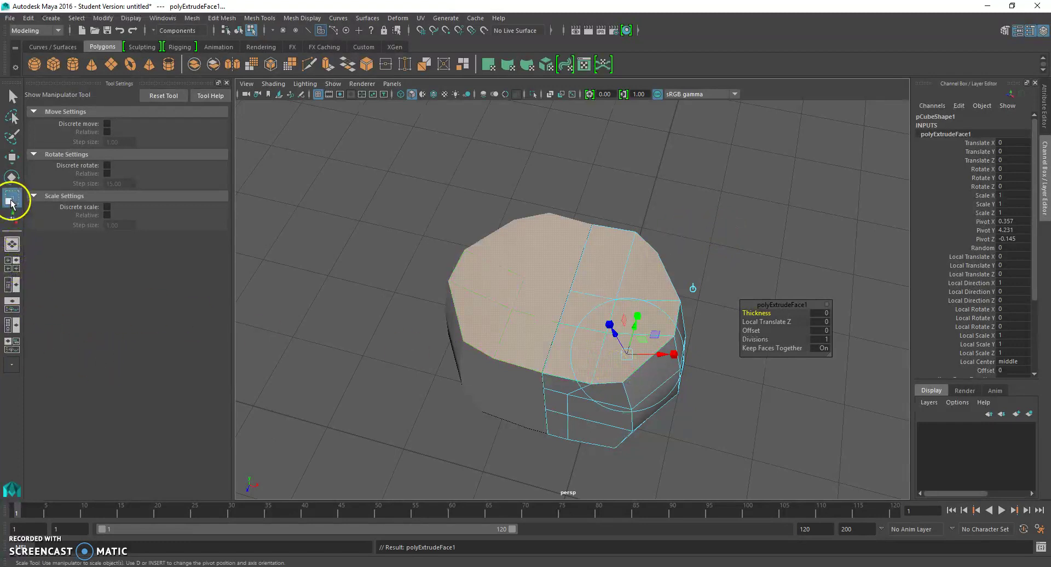
pyautogui.click(624, 300)
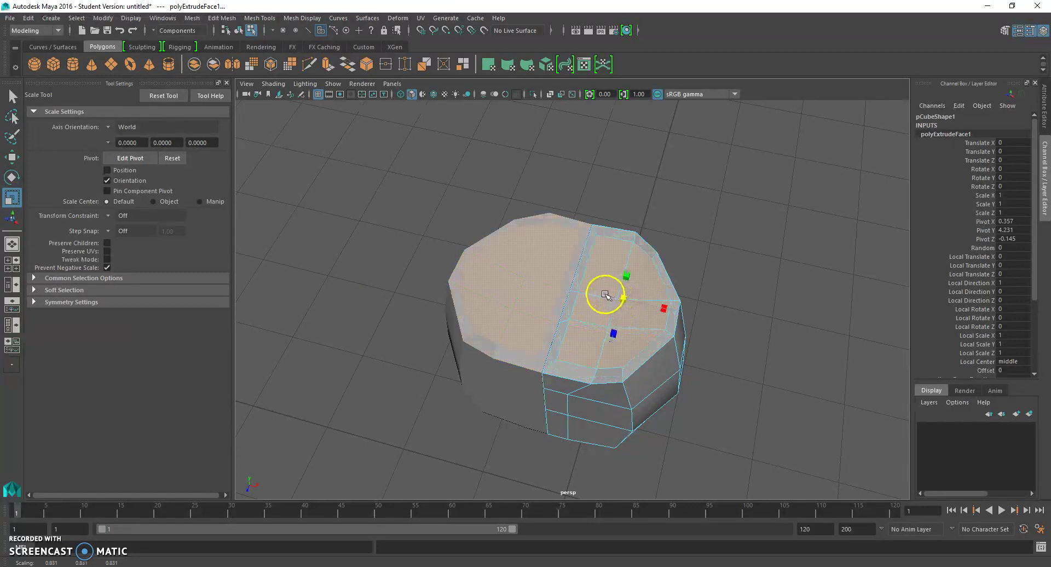
# Shift the inset top faces along X toward the head's centre seam
pyautogui.scroll(3, 742, 281)
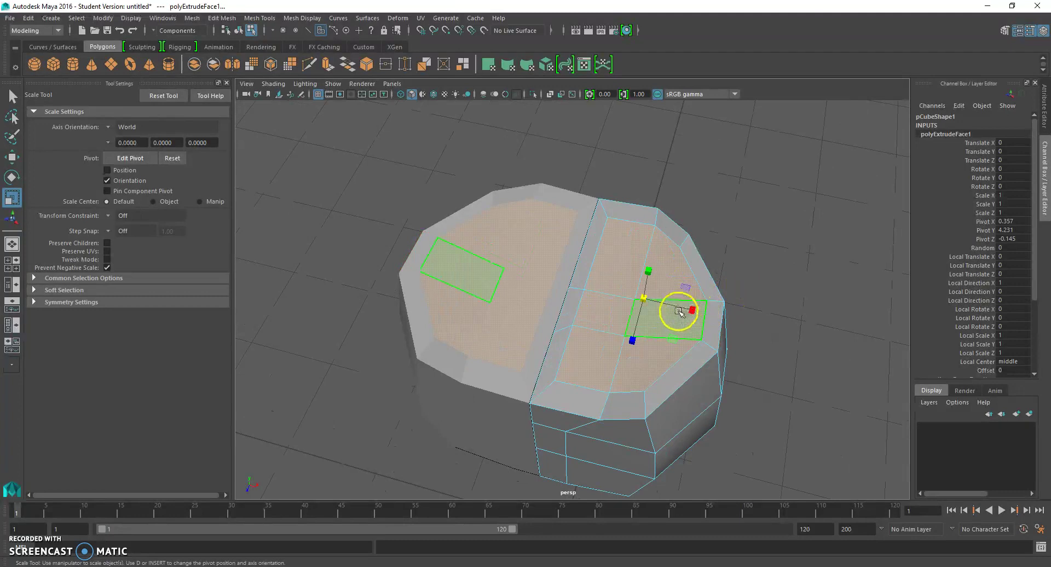
pyautogui.press('w')
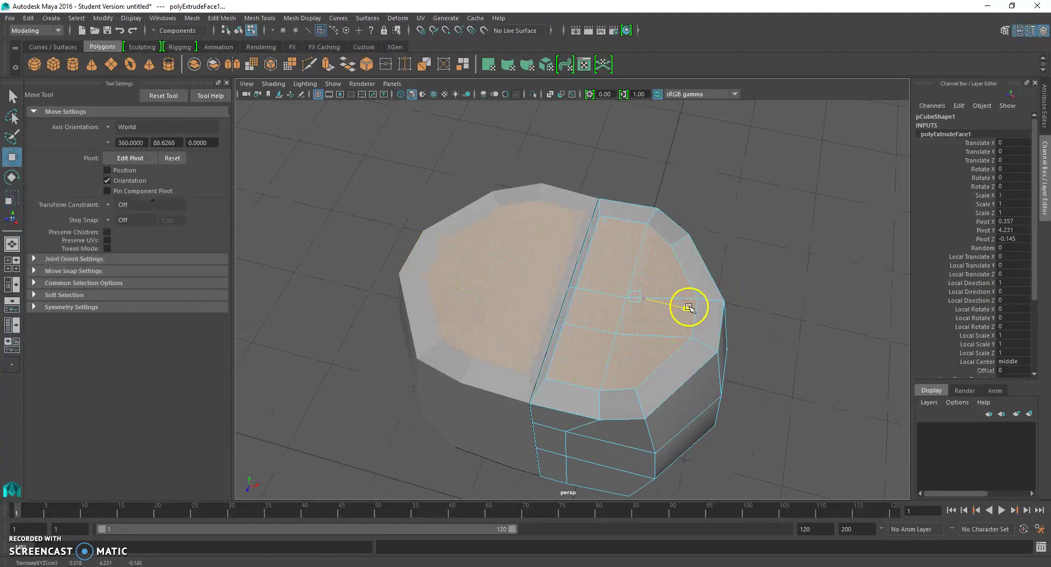
pyautogui.moveTo(686, 306); pyautogui.dragTo(684, 304)
# Delete the three narrow extruded faces running along the centre seam on top of the original half
pyautogui.scroll(3, 685, 287)
pyautogui.keyDown('alt'); pyautogui.moveTo(612, 288); pyautogui.dragTo(638, 269); pyautogui.keyUp('alt')
pyautogui.keyDown('alt'); pyautogui.moveTo(635, 269); pyautogui.dragTo(593, 312, button='middle'); pyautogui.keyUp('alt')
pyautogui.keyDown('alt'); pyautogui.moveTo(614, 312); pyautogui.dragTo(620, 307); pyautogui.keyUp('alt')
pyautogui.scroll(3, 627, 272)
pyautogui.keyDown('alt'); pyautogui.moveTo(629, 230); pyautogui.dragTo(603, 243, button='middle'); pyautogui.keyUp('alt')
pyautogui.keyDown('alt'); pyautogui.moveTo(593, 225); pyautogui.dragTo(604, 221); pyautogui.keyUp('alt')
pyautogui.moveTo(610, 190); pyautogui.dragTo(615, 218, button='right')
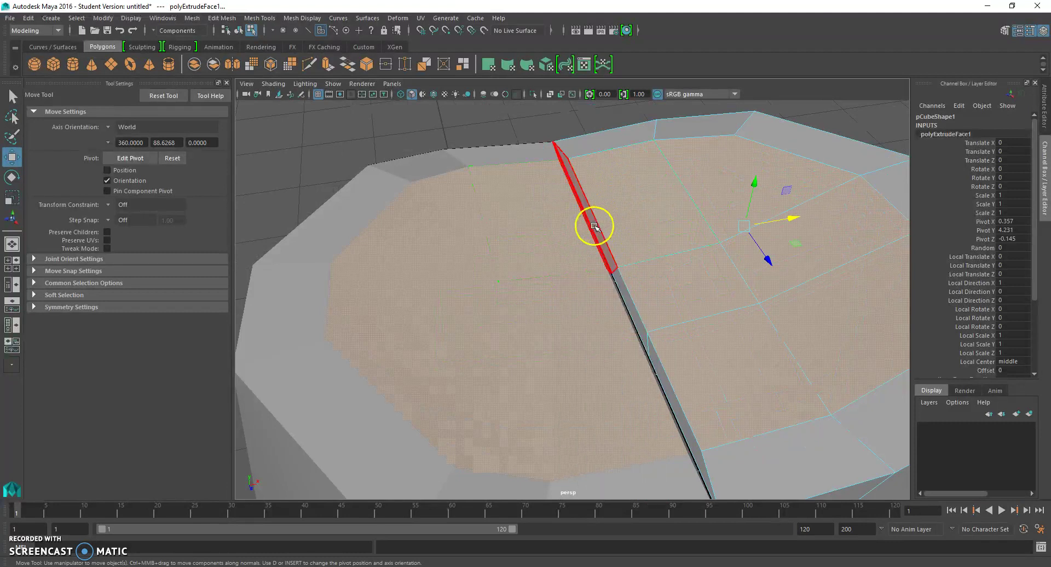
pyautogui.click(594, 225)
pyautogui.press('Delete')
pyautogui.click(623, 290)
pyautogui.press('Delete')
pyautogui.click(656, 359)
pyautogui.press('Delete')
# Try to merge the facing inset vertices of the two halves at the front of the top seam
pyautogui.scroll(-3, 662, 351)
pyautogui.keyDown('alt'); pyautogui.moveTo(673, 274); pyautogui.dragTo(605, 255); pyautogui.keyUp('alt')
pyautogui.keyDown('alt'); pyautogui.moveTo(604, 255); pyautogui.dragTo(639, 247, button='middle'); pyautogui.keyUp('alt')
pyautogui.scroll(-4, 639, 246)
pyautogui.keyDown('alt'); pyautogui.moveTo(605, 277); pyautogui.dragTo(580, 272); pyautogui.keyUp('alt')
pyautogui.rightClick(578, 271)
pyautogui.click(535, 261)
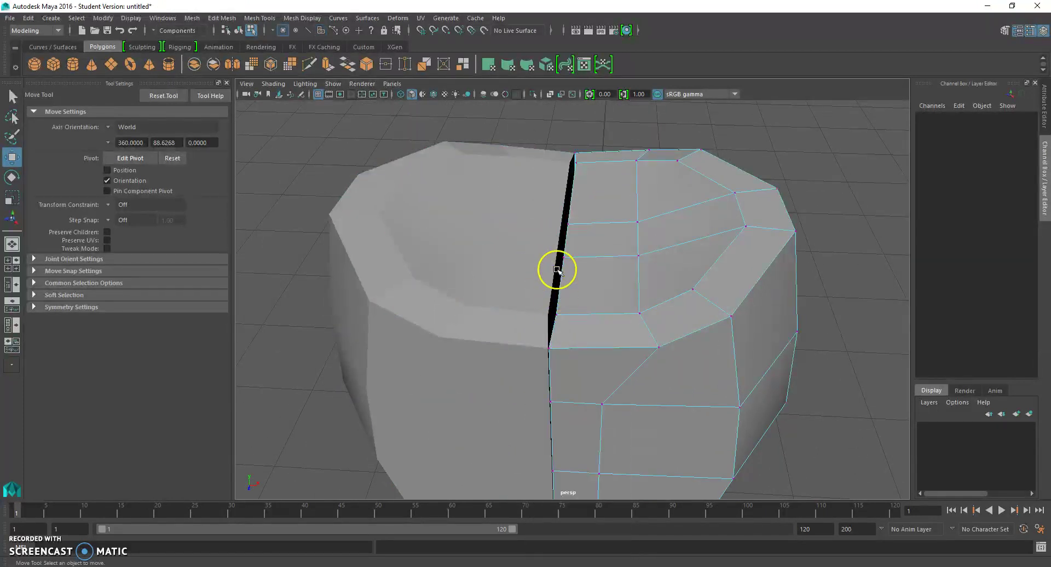
pyautogui.rightClick(546, 251)
pyautogui.click(536, 251)
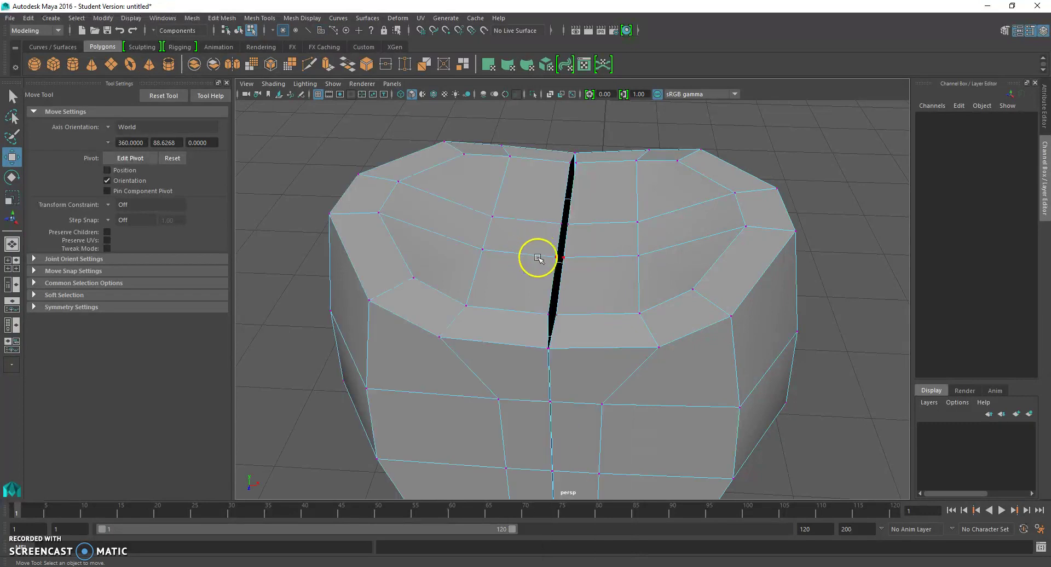
pyautogui.keyDown('alt'); pyautogui.moveTo(577, 270); pyautogui.dragTo(620, 267); pyautogui.keyUp('alt')
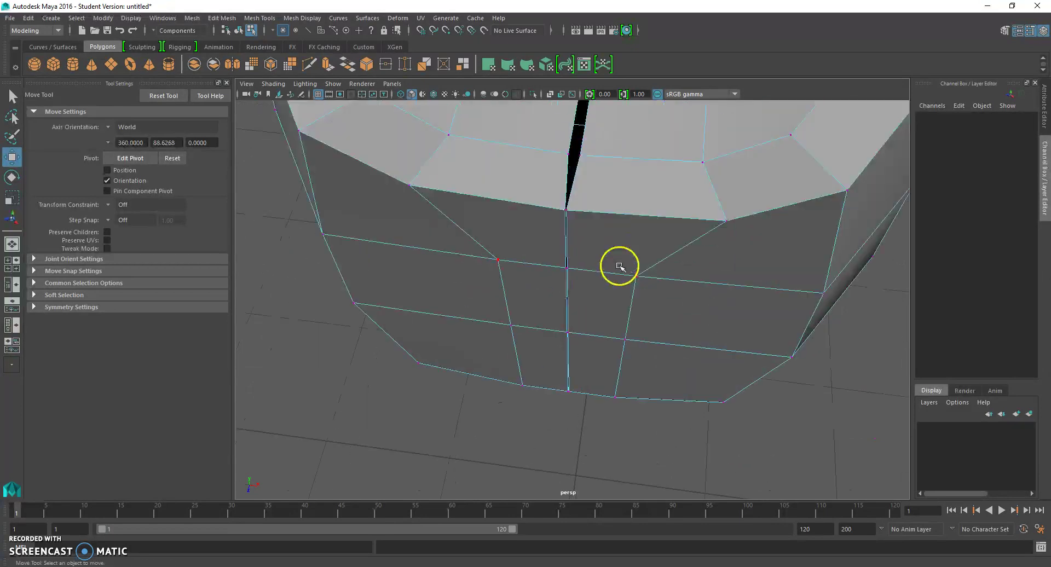
pyautogui.click(568, 155)
pyautogui.press('q')
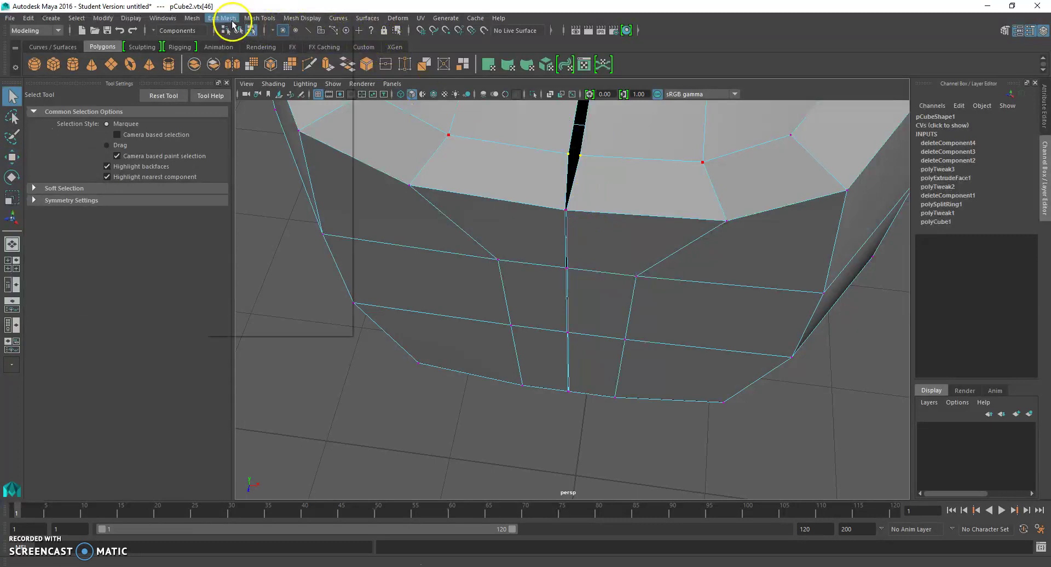
pyautogui.click(223, 19)
pyautogui.click(262, 123)
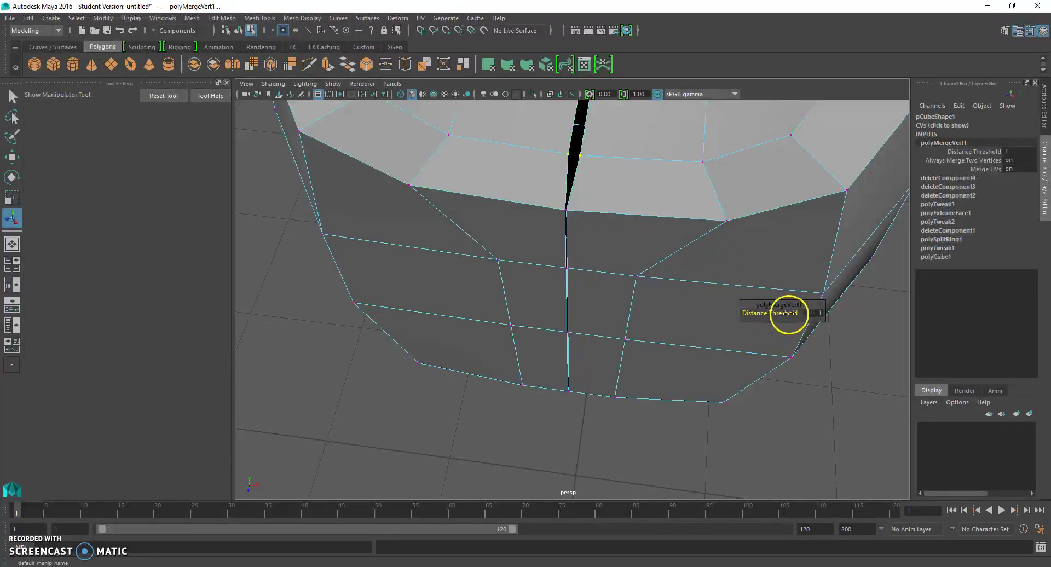
pyautogui.click(531, 405)
pyautogui.keyDown('alt'); pyautogui.moveTo(530, 406); pyautogui.dragTo(568, 374); pyautogui.keyUp('alt')
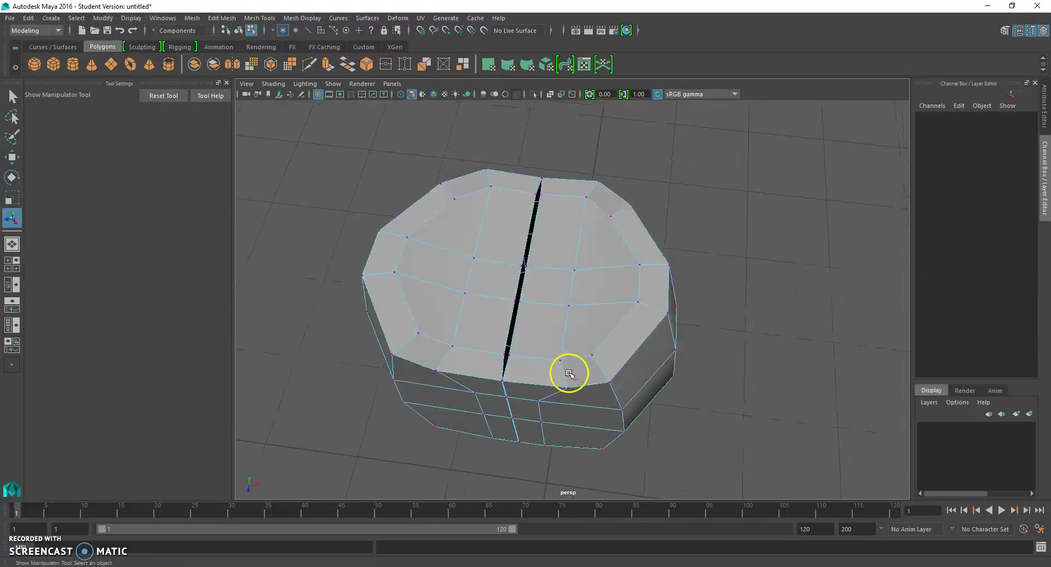
# Move the original half's inner inset vertices along X to close the gap at the top centre seam
pyautogui.scroll(3, 568, 373)
pyautogui.click(481, 379)
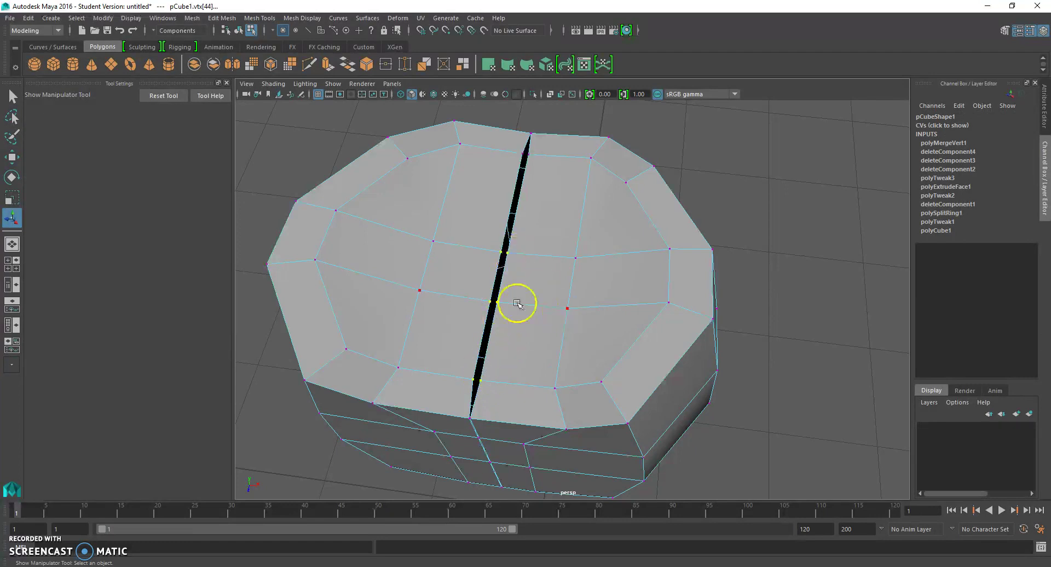
pyautogui.click(12, 158)
pyautogui.moveTo(552, 321); pyautogui.dragTo(550, 320)
pyautogui.moveTo(550, 321); pyautogui.dragTo(545, 317, button='middle')
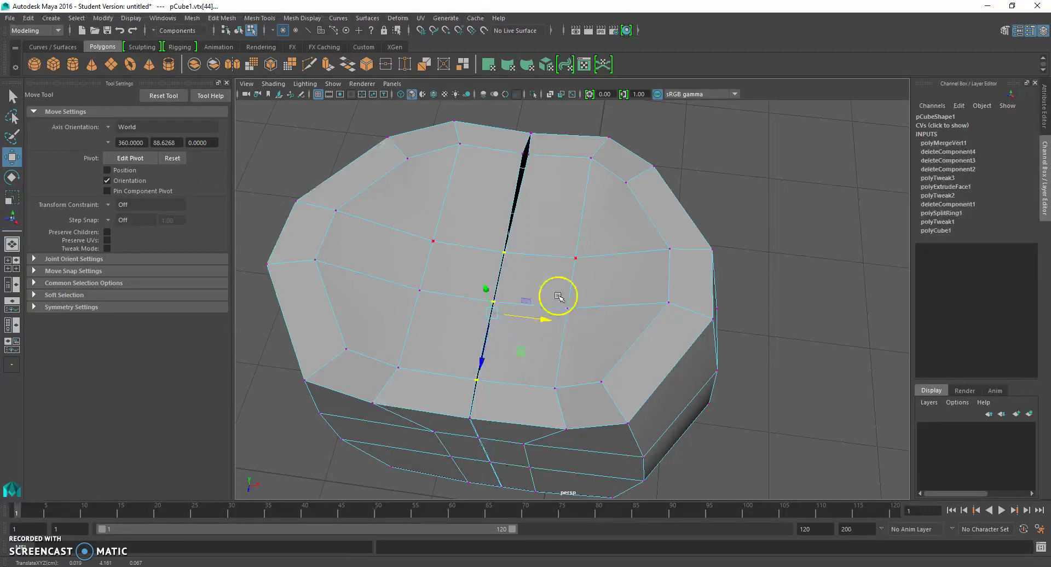
pyautogui.click(530, 156)
pyautogui.moveTo(584, 162); pyautogui.dragTo(582, 161)
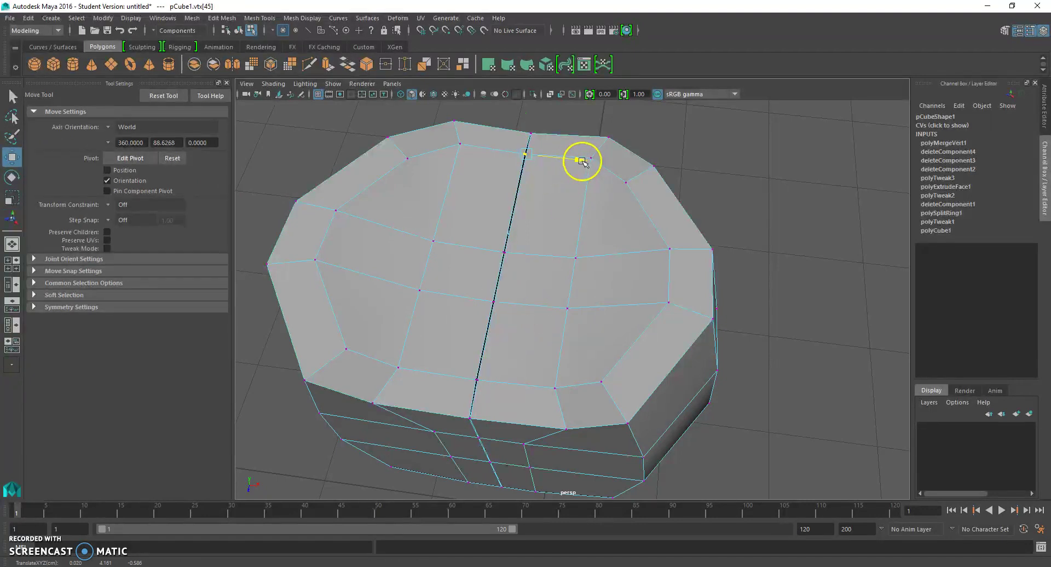
# Extrude the faces inside the top border and raise them along Y to form a raised crown
pyautogui.moveTo(424, 197); pyautogui.dragTo(443, 243, button='right')
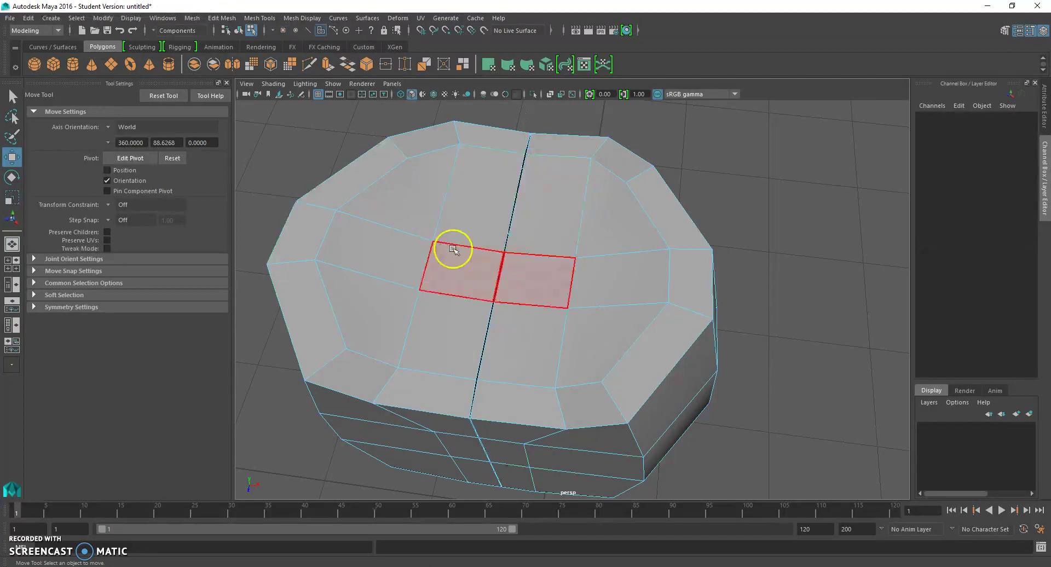
pyautogui.click(542, 206)
pyautogui.keyDown('shift'); pyautogui.click(542, 279); pyautogui.keyUp('shift')
pyautogui.keyDown('shift'); pyautogui.click(542, 326); pyautogui.keyUp('shift')
pyautogui.keyDown('shift'); pyautogui.click(593, 323); pyautogui.keyUp('shift')
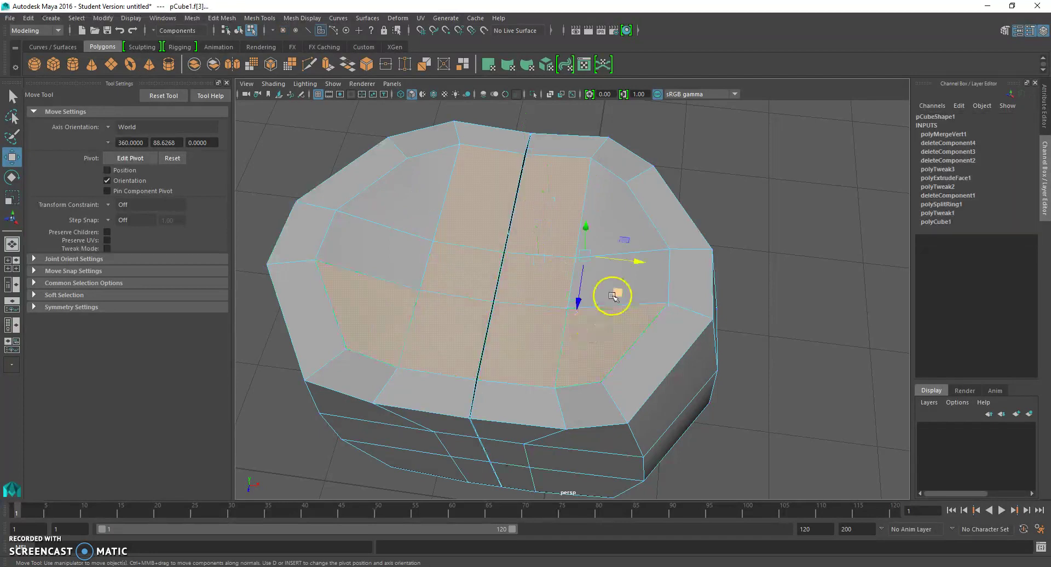
pyautogui.keyDown('shift'); pyautogui.click(638, 275); pyautogui.keyUp('shift')
pyautogui.keyDown('shift'); pyautogui.click(638, 225); pyautogui.keyUp('shift')
pyautogui.keyDown('alt'); pyautogui.moveTo(639, 225); pyautogui.dragTo(643, 205); pyautogui.keyUp('alt')
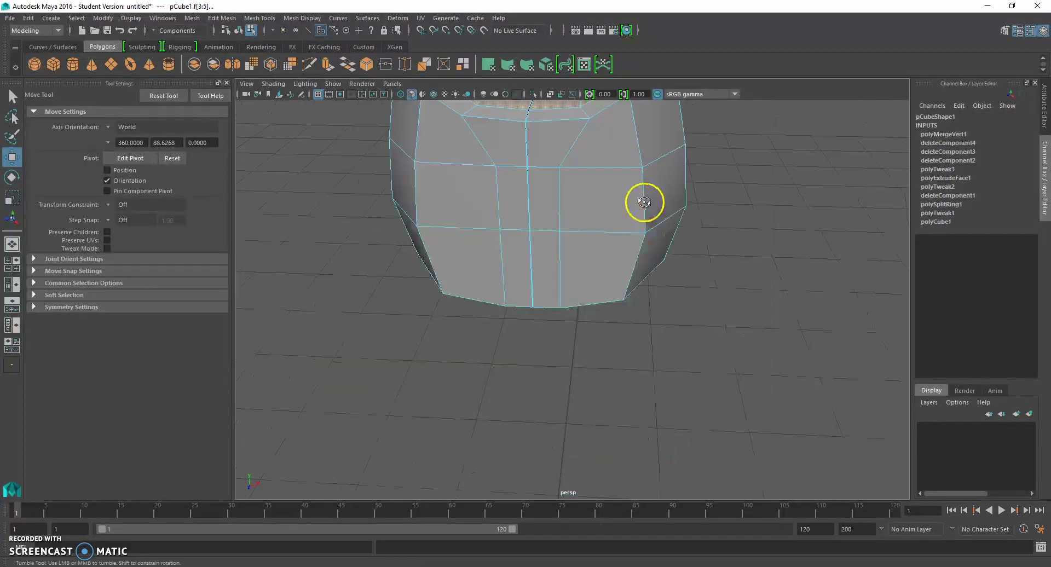
pyautogui.keyDown('alt'); pyautogui.moveTo(644, 204); pyautogui.dragTo(618, 337, button='middle'); pyautogui.keyUp('alt')
pyautogui.keyDown('alt'); pyautogui.moveTo(618, 336); pyautogui.dragTo(613, 361); pyautogui.keyUp('alt')
pyautogui.hotkey('ctrl', 'e')
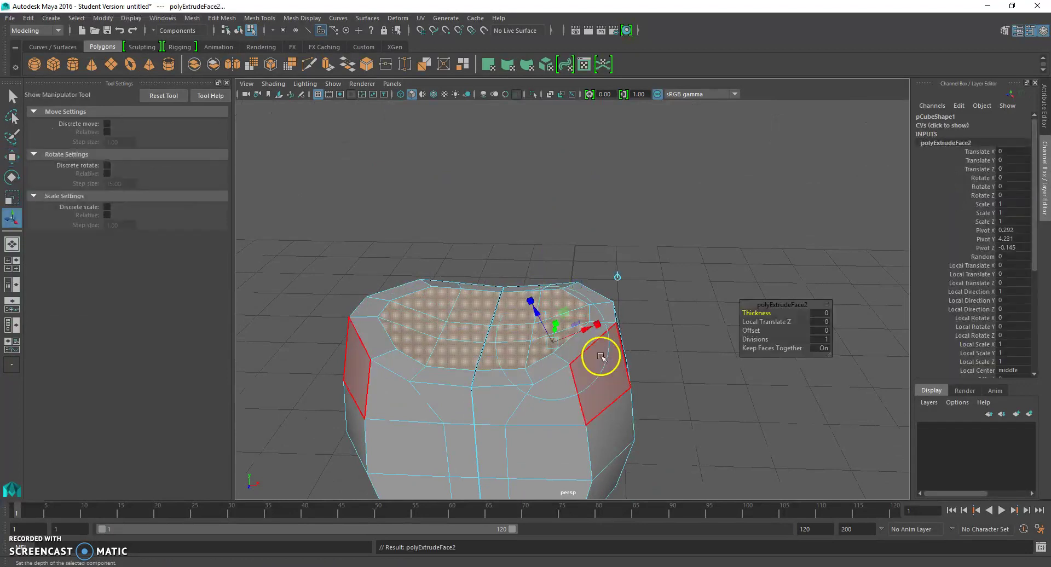
pyautogui.click(12, 157)
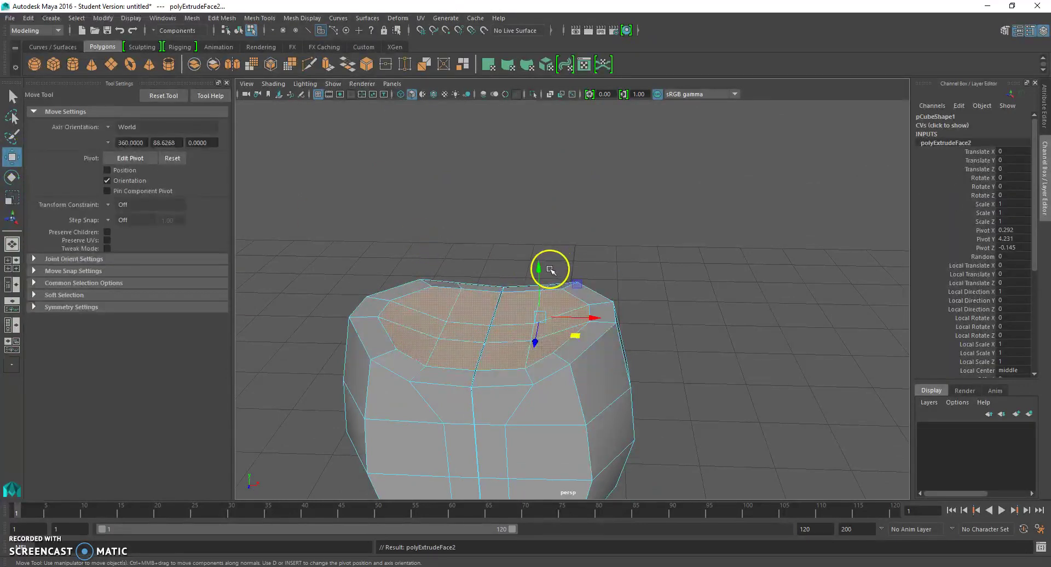
pyautogui.moveTo(541, 269); pyautogui.dragTo(545, 235)
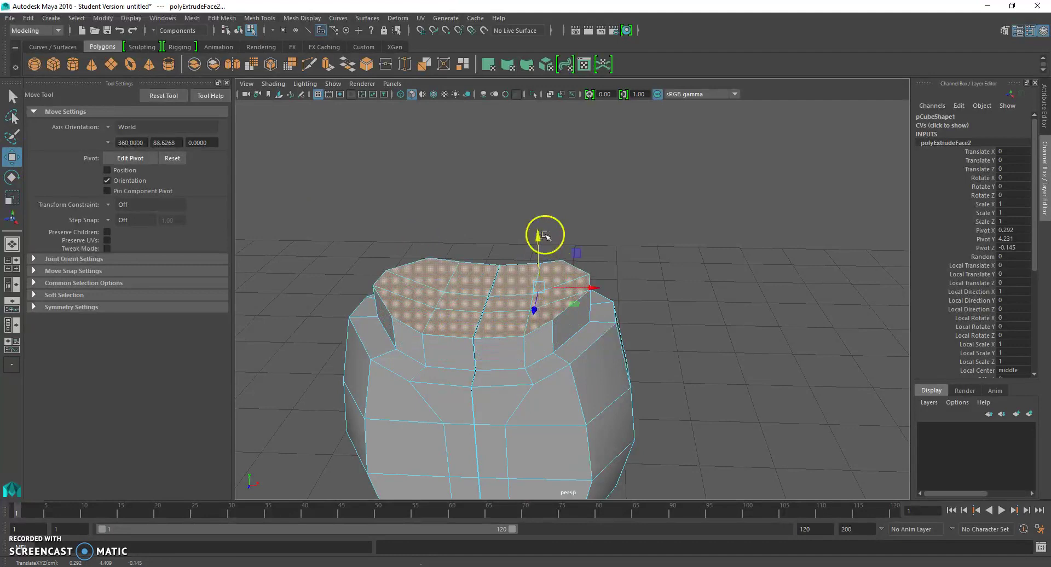
# Extrude the crown's top faces again, raise them slightly, and scale them inward to taper the upper tier
pyautogui.hotkey('ctrl', 'e')
pyautogui.press('w')
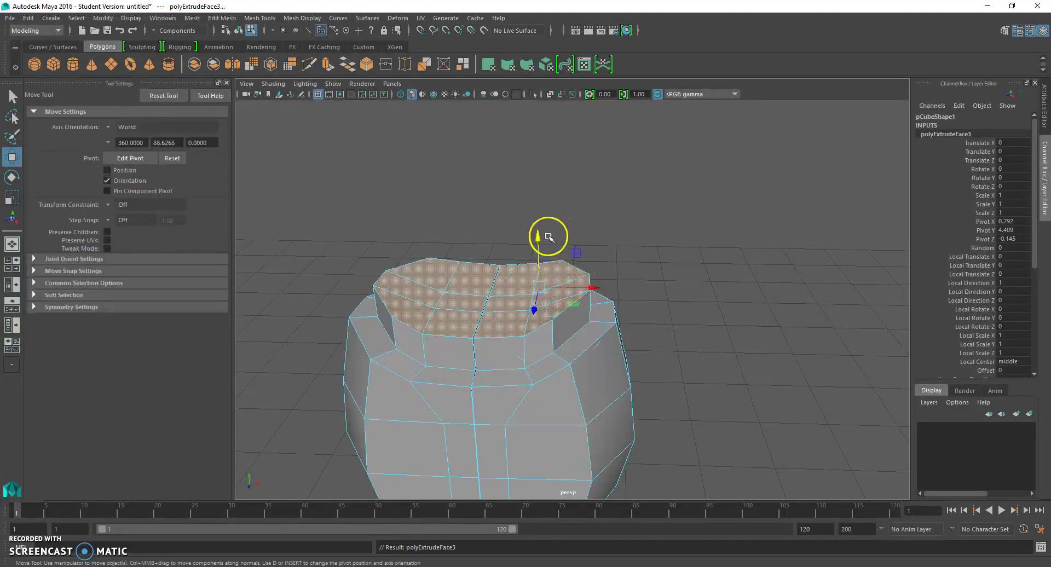
pyautogui.click(535, 237)
pyautogui.moveTo(536, 234); pyautogui.dragTo(542, 216)
pyautogui.keyDown('alt'); pyautogui.moveTo(550, 180); pyautogui.dragTo(649, 190); pyautogui.keyUp('alt')
pyautogui.keyDown('alt'); pyautogui.moveTo(630, 192); pyautogui.dragTo(636, 194); pyautogui.keyUp('alt')
pyautogui.click(11, 198)
pyautogui.keyDown('alt'); pyautogui.moveTo(413, 214); pyautogui.dragTo(415, 227); pyautogui.keyUp('alt')
pyautogui.keyDown('alt'); pyautogui.moveTo(551, 229); pyautogui.dragTo(554, 267); pyautogui.keyUp('alt')
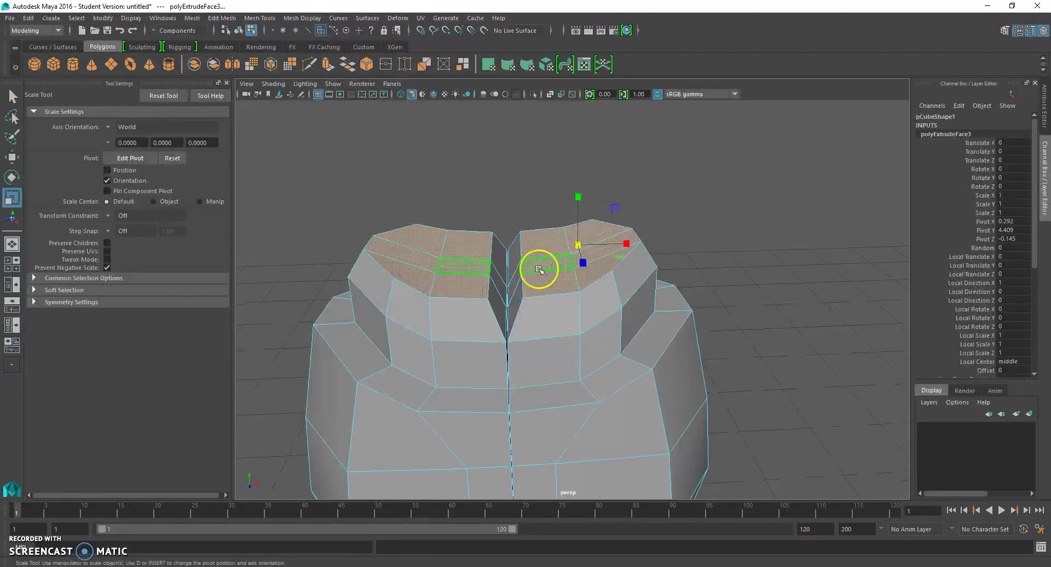
# Delete the upper tier's inner faces along the centre seam
pyautogui.moveTo(496, 260); pyautogui.dragTo(499, 283, button='right')
pyautogui.click(500, 266)
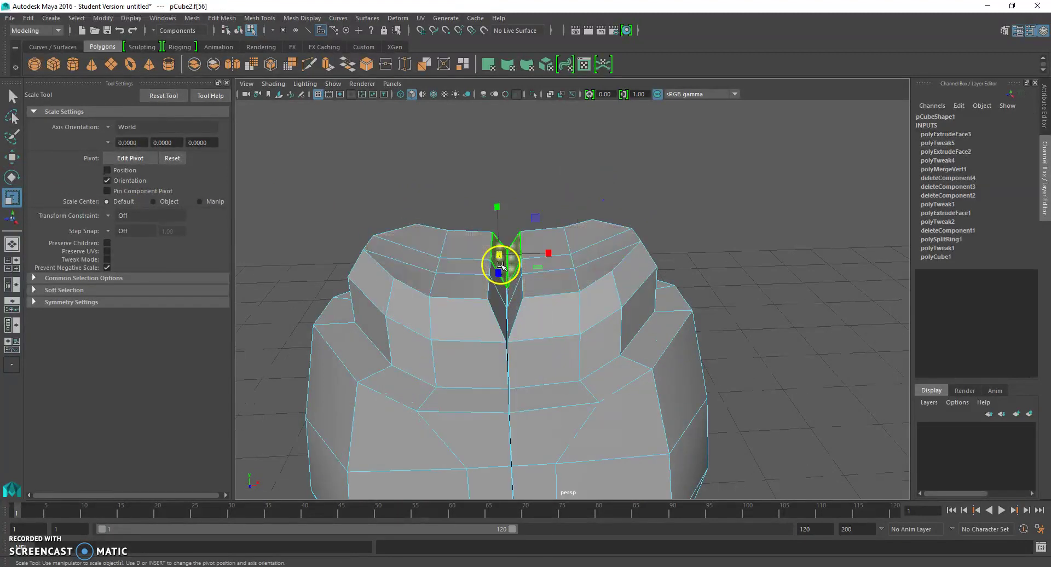
pyautogui.press('Delete')
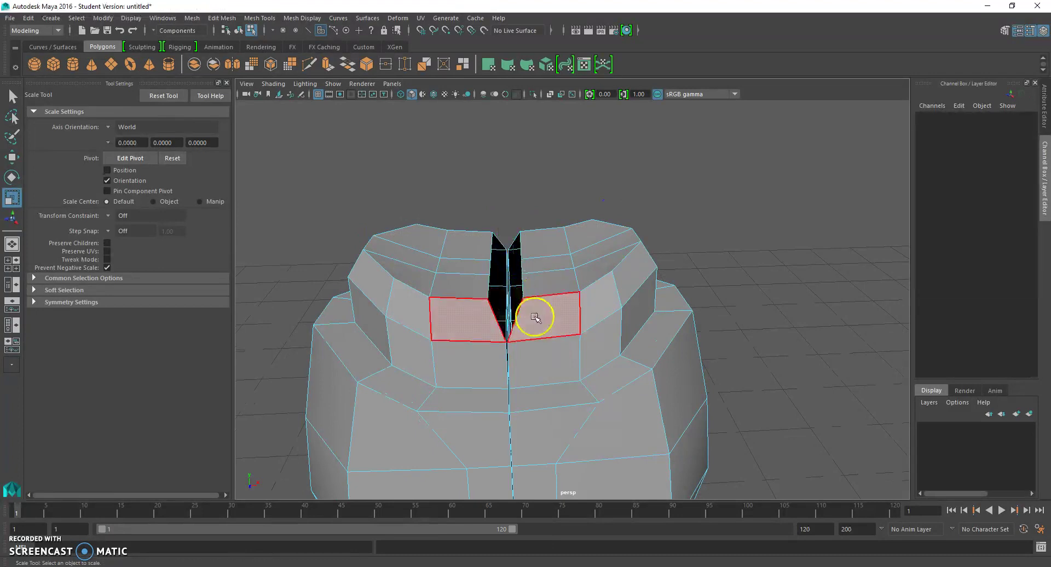
pyautogui.scroll(2, 536, 314)
pyautogui.scroll(2, 551, 312)
pyautogui.keyDown('alt'); pyautogui.moveTo(551, 312); pyautogui.dragTo(629, 215); pyautogui.keyUp('alt')
pyautogui.scroll(-3, 535, 246)
# Move the mirrored half away from the original along X to expose the seam, and edit the original half's vertices
pyautogui.moveTo(535, 246); pyautogui.dragTo(563, 230, button='right')
pyautogui.press('w')
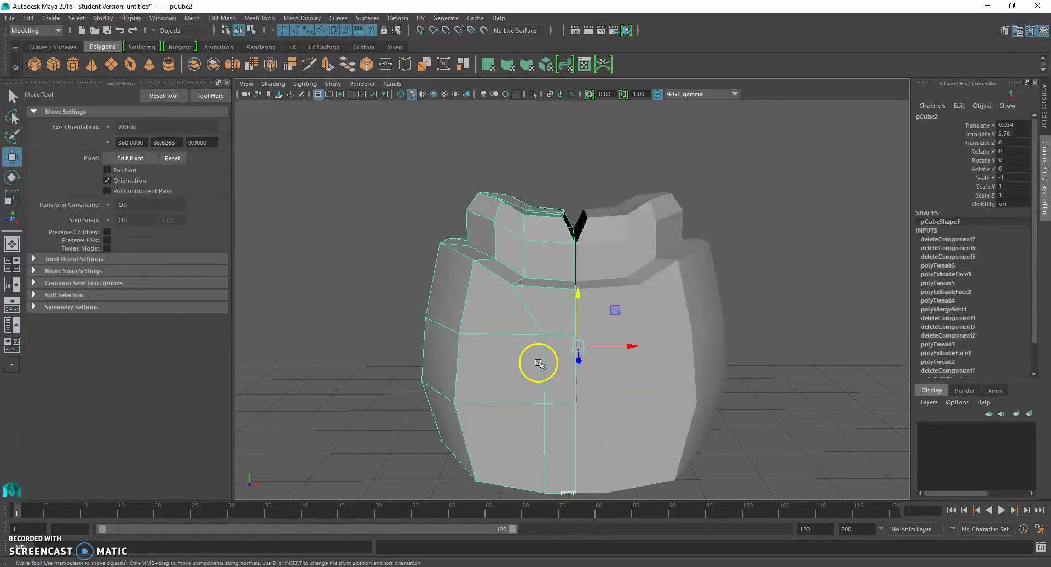
pyautogui.moveTo(635, 347); pyautogui.dragTo(498, 340)
pyautogui.rightClick(594, 238)
pyautogui.moveTo(595, 237); pyautogui.dragTo(556, 237, button='right')
pyautogui.scroll(-3, 542, 237)
pyautogui.keyDown('alt'); pyautogui.moveTo(533, 239); pyautogui.dragTo(527, 232); pyautogui.keyUp('alt')
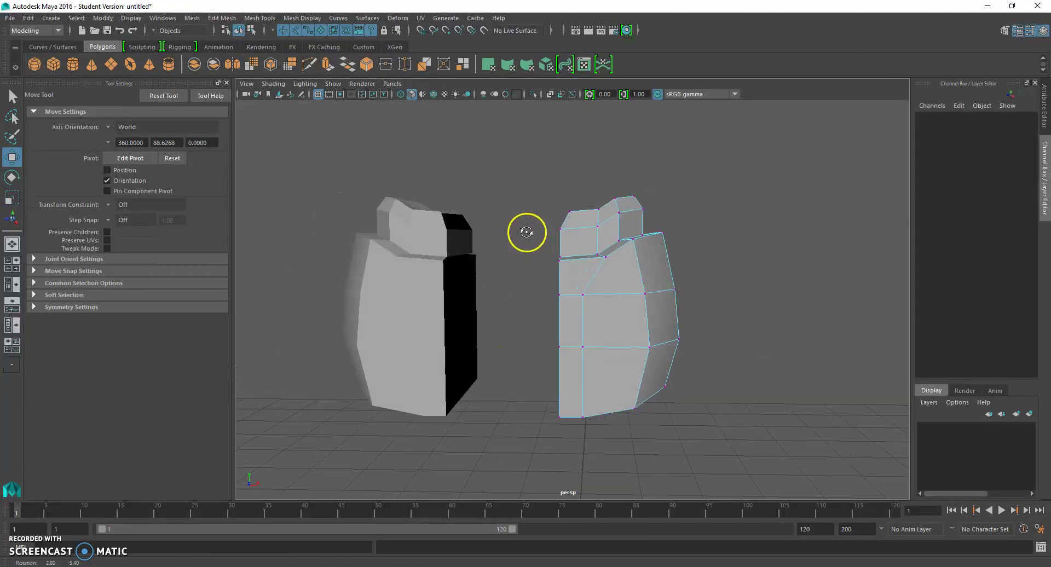
# Delete the remaining inner faces of the crown's lower tier on the original half's open side
pyautogui.moveTo(512, 162); pyautogui.dragTo(573, 464)
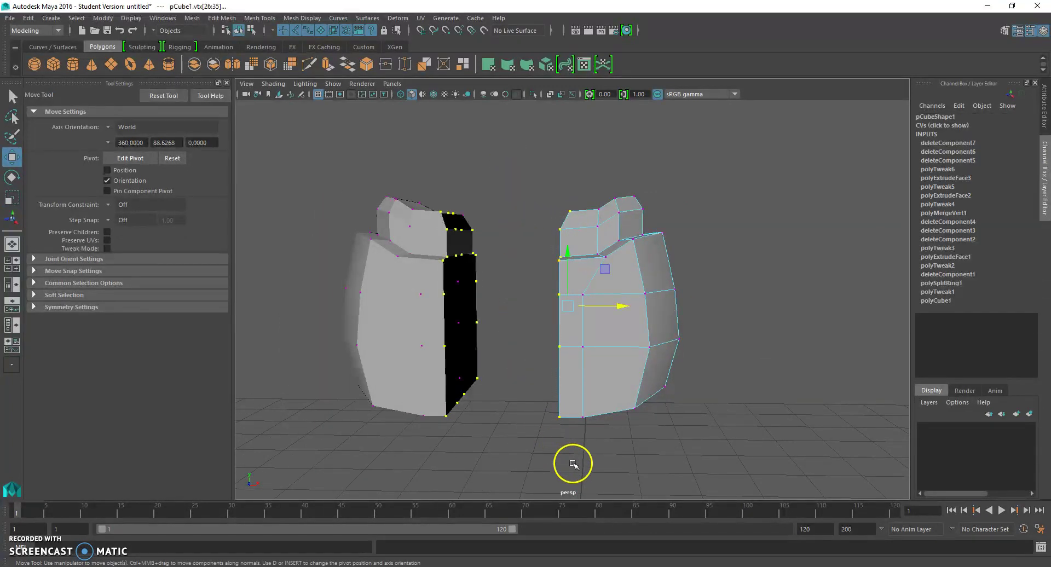
pyautogui.keyDown('alt'); pyautogui.moveTo(603, 315); pyautogui.dragTo(640, 300); pyautogui.keyUp('alt')
pyautogui.scroll(2, 640, 301)
pyautogui.keyDown('alt'); pyautogui.moveTo(617, 245); pyautogui.dragTo(663, 284); pyautogui.keyUp('alt')
pyautogui.moveTo(663, 285); pyautogui.dragTo(641, 263, button='right')
pyautogui.click(642, 263)
pyautogui.press('Delete')
pyautogui.click(667, 270)
pyautogui.press('Delete')
pyautogui.click(684, 280)
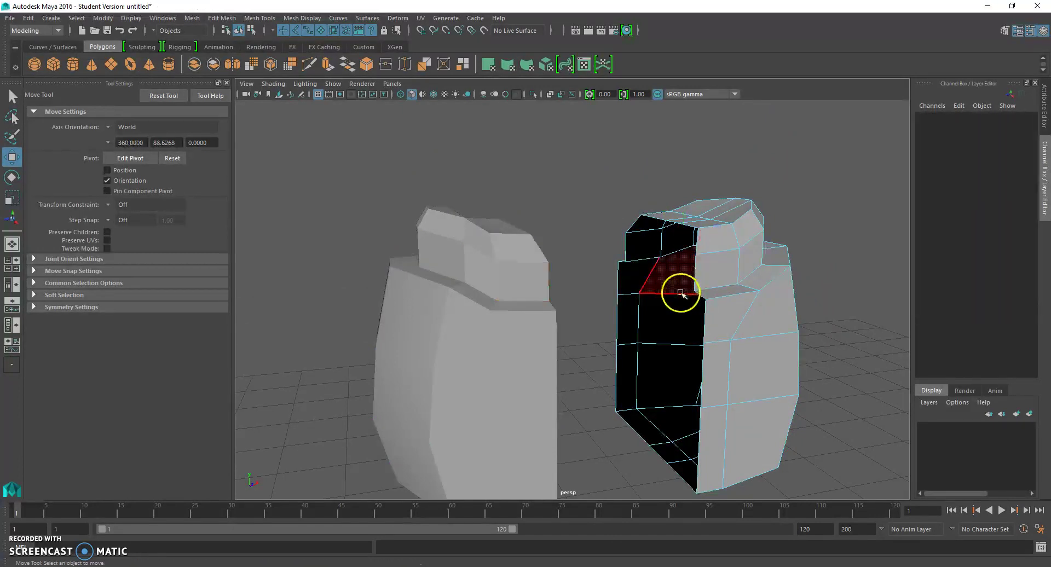
# Select all seam vertices of the original half and scale them along X to flatten its open edge
pyautogui.keyDown('alt'); pyautogui.moveTo(648, 282); pyautogui.dragTo(615, 248); pyautogui.keyUp('alt')
pyautogui.moveTo(607, 197); pyautogui.dragTo(559, 192, button='right')
pyautogui.keyDown('alt'); pyautogui.moveTo(535, 185); pyautogui.dragTo(580, 458); pyautogui.keyUp('alt')
pyautogui.scroll(-2, 537, 203)
pyautogui.keyDown('alt'); pyautogui.moveTo(580, 457); pyautogui.dragTo(570, 422); pyautogui.keyUp('alt')
pyautogui.click(12, 197)
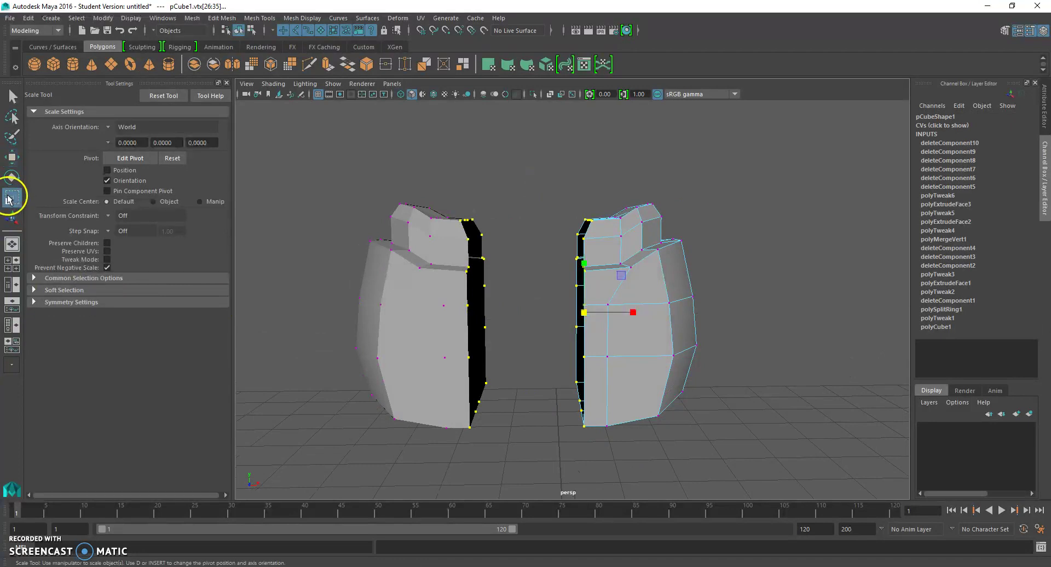
pyautogui.keyDown('alt'); pyautogui.moveTo(581, 317); pyautogui.dragTo(591, 316, button='right'); pyautogui.keyUp('alt')
pyautogui.moveTo(637, 316); pyautogui.dragTo(569, 338)
pyautogui.moveTo(639, 316); pyautogui.dragTo(592, 316)
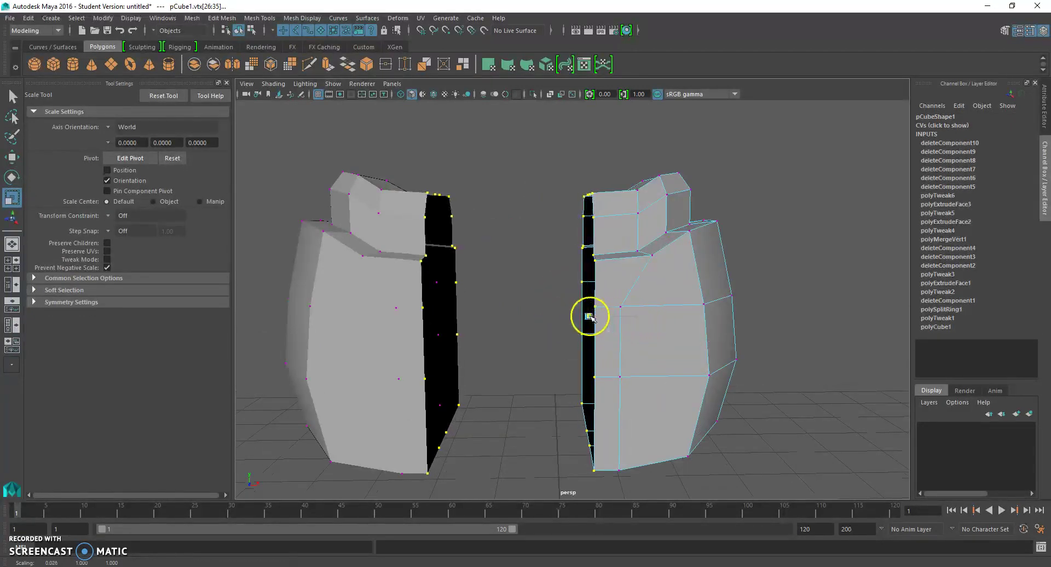
pyautogui.click(546, 347)
# Move the mirrored half back along X until its open edge meets the original half
pyautogui.moveTo(641, 220); pyautogui.dragTo(691, 204, button='right')
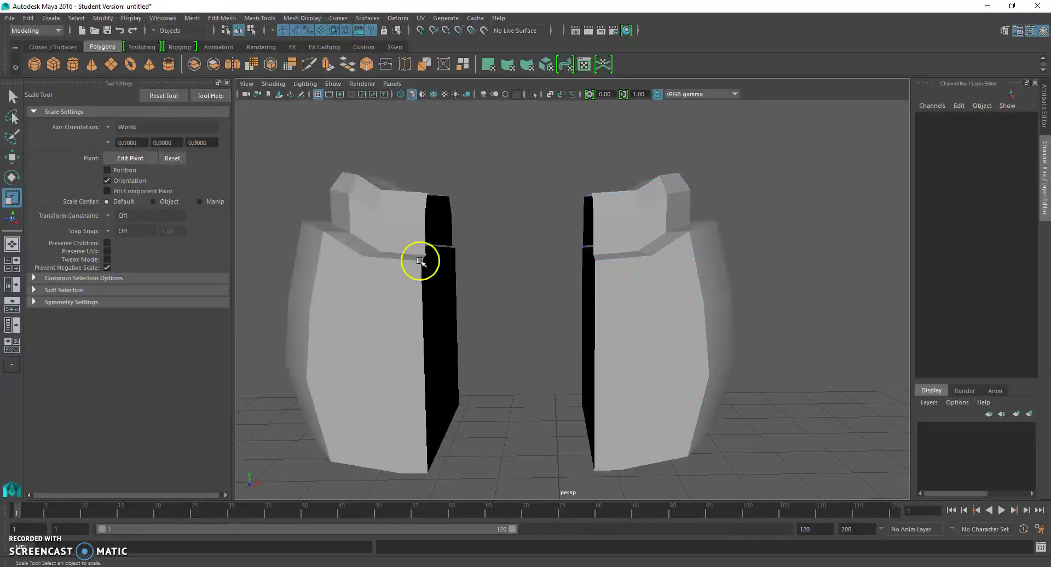
pyautogui.click(307, 258)
pyautogui.click(12, 157)
pyautogui.moveTo(508, 332); pyautogui.dragTo(655, 339)
pyautogui.click(868, 258)
pyautogui.keyDown('alt'); pyautogui.moveTo(868, 258); pyautogui.dragTo(760, 270); pyautogui.keyUp('alt')
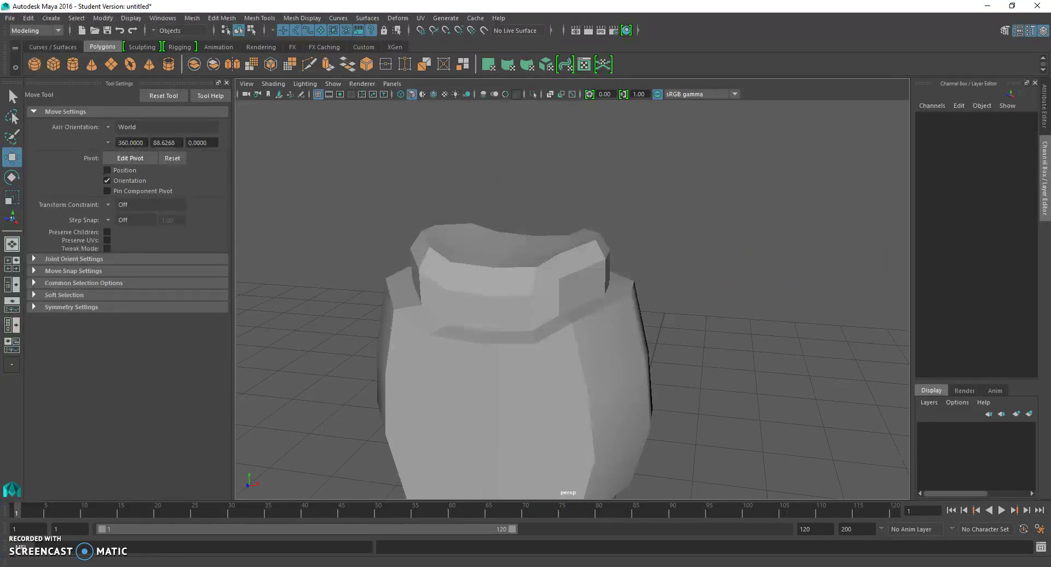
# Select the top faces of the original half's crown and scale them along Y until the crown's top is flat
pyautogui.hotkey('alt', 'Tab')
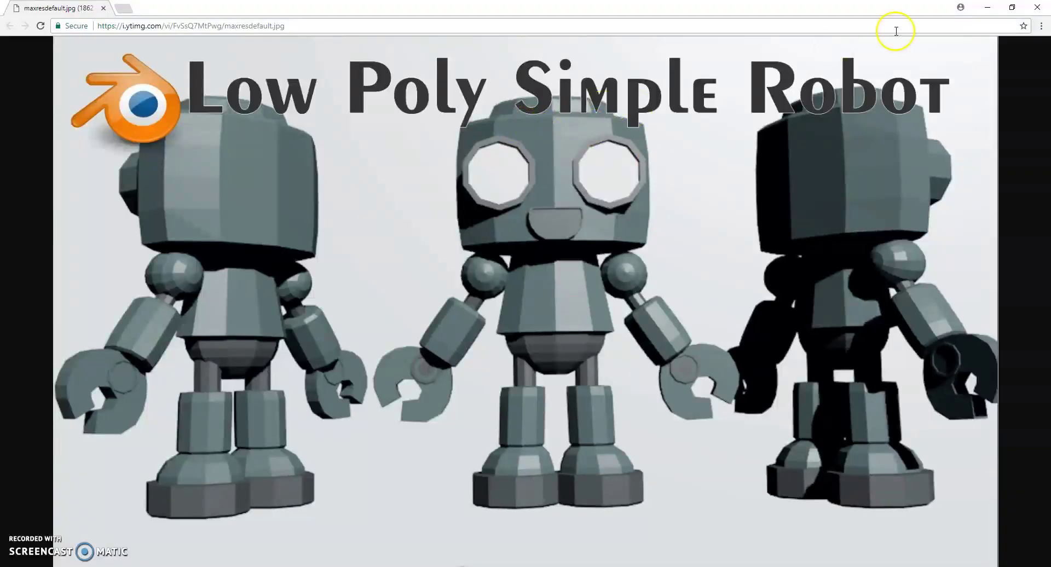
pyautogui.click(989, 9)
pyautogui.click(595, 258)
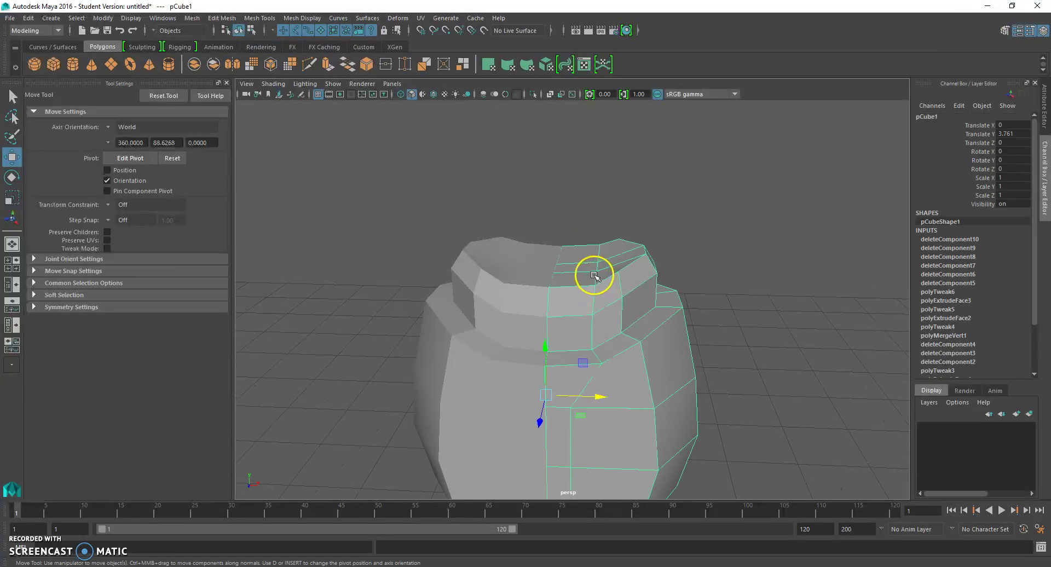
pyautogui.moveTo(595, 236)
pyautogui.keyDown('alt'); pyautogui.mouseDown()
pyautogui.moveTo(605, 281)
pyautogui.moveTo(584, 247)
pyautogui.mouseUp(); pyautogui.keyUp('alt')
pyautogui.moveTo(544, 286); pyautogui.dragTo(542, 301, button='right')
pyautogui.click(542, 301)
pyautogui.keyDown('shift'); pyautogui.click(543, 330); pyautogui.keyUp('shift')
pyautogui.keyDown('shift'); pyautogui.click(540, 358); pyautogui.keyUp('shift')
pyautogui.keyDown('shift'); pyautogui.click(593, 360); pyautogui.keyUp('shift')
pyautogui.keyDown('shift'); pyautogui.click(607, 333); pyautogui.keyUp('shift')
pyautogui.keyDown('shift'); pyautogui.click(604, 297); pyautogui.keyUp('shift')
pyautogui.keyDown('alt'); pyautogui.moveTo(604, 311); pyautogui.dragTo(612, 275); pyautogui.keyUp('alt')
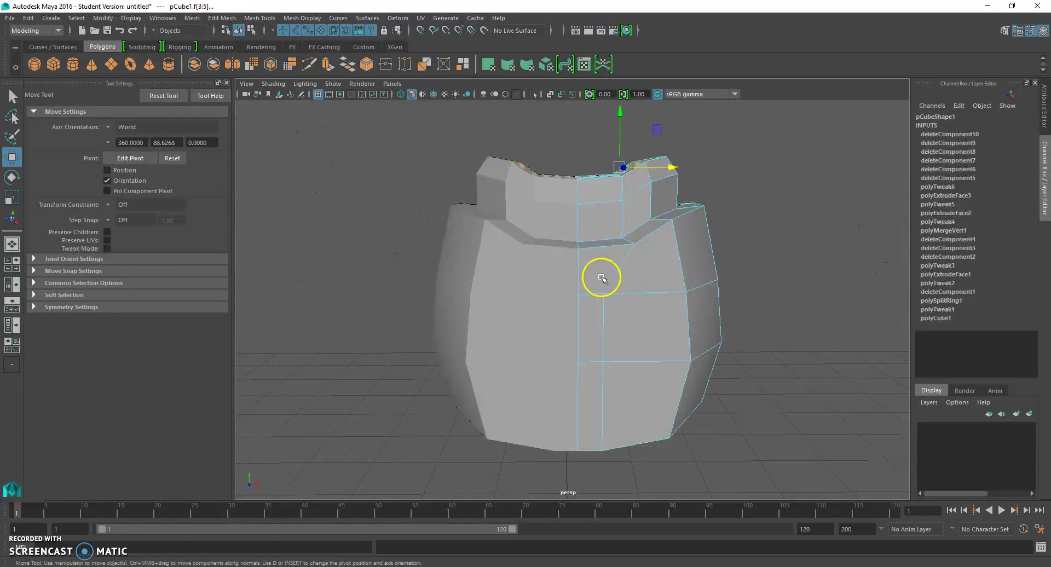
pyautogui.click(11, 197)
pyautogui.keyDown('alt'); pyautogui.moveTo(351, 221); pyautogui.dragTo(497, 196); pyautogui.keyUp('alt')
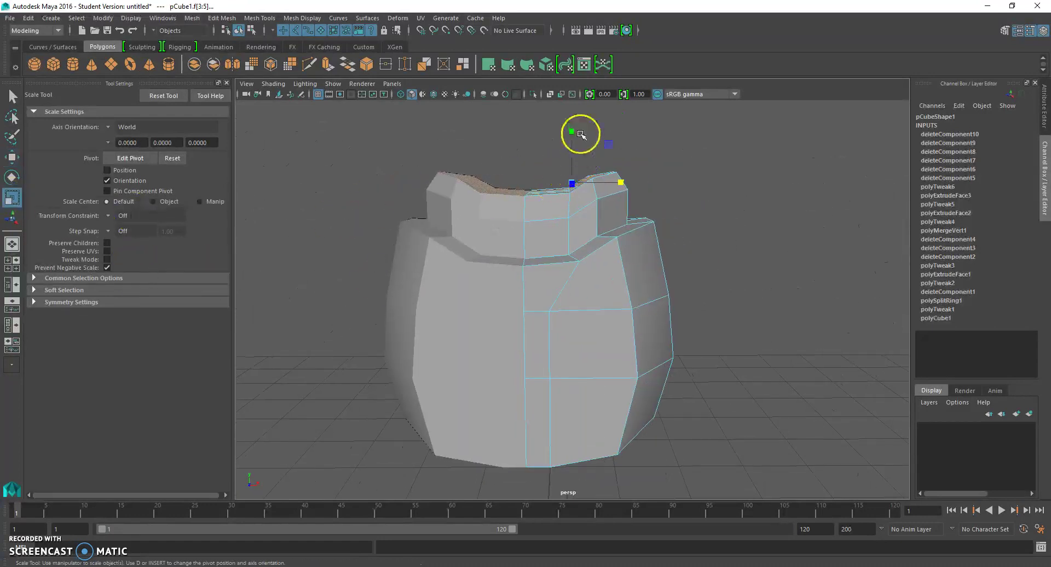
pyautogui.moveTo(570, 131); pyautogui.dragTo(569, 195)
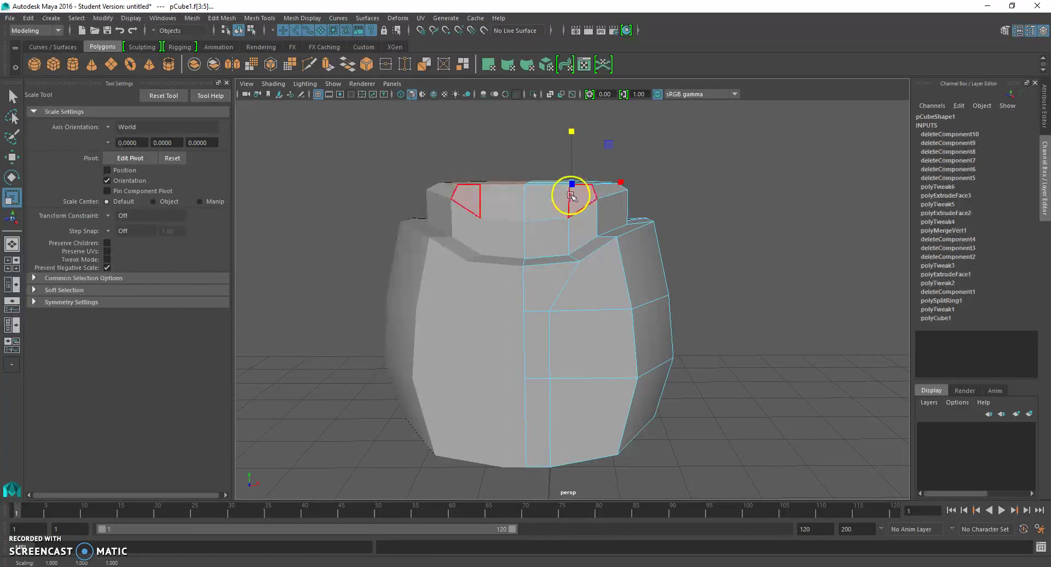
pyautogui.moveTo(571, 131); pyautogui.dragTo(567, 205)
pyautogui.click(744, 240)
# Leave face editing on the head and return to object mode
pyautogui.scroll(-4, 744, 240)
pyautogui.keyDown('alt'); pyautogui.moveTo(744, 242); pyautogui.dragTo(791, 256); pyautogui.keyUp('alt')
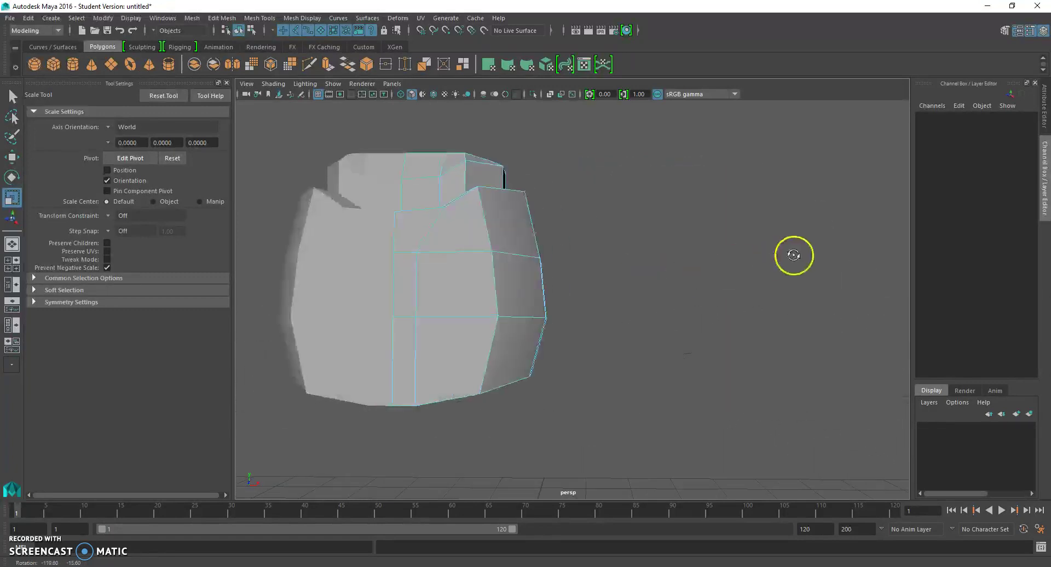
pyautogui.moveTo(385, 178); pyautogui.dragTo(472, 170, button='right')
pyautogui.scroll(-3, 480, 182)
pyautogui.keyDown('alt'); pyautogui.moveTo(534, 230); pyautogui.dragTo(594, 249); pyautogui.keyUp('alt')
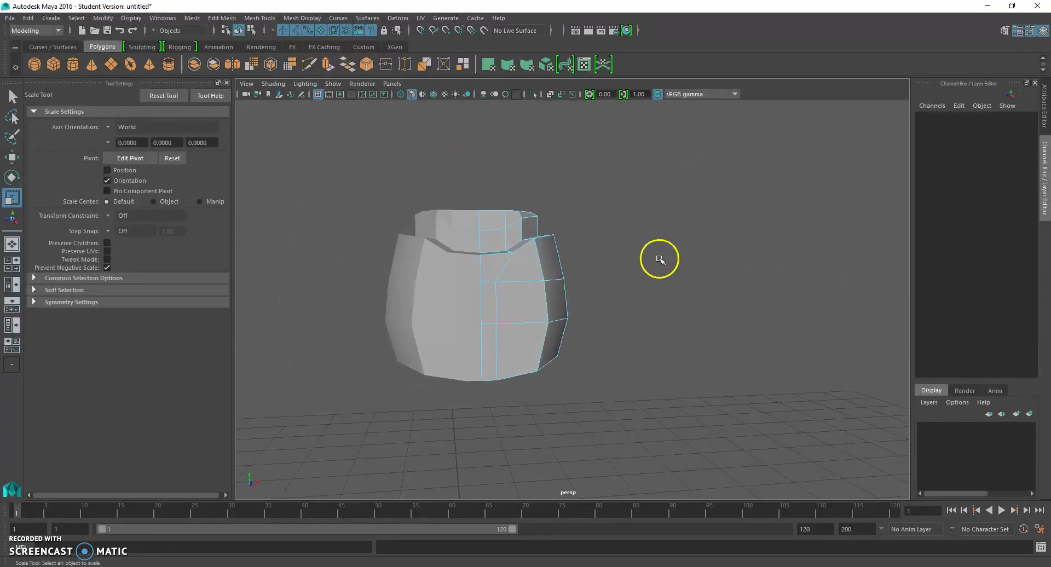
pyautogui.moveTo(512, 225); pyautogui.dragTo(597, 228, button='right')
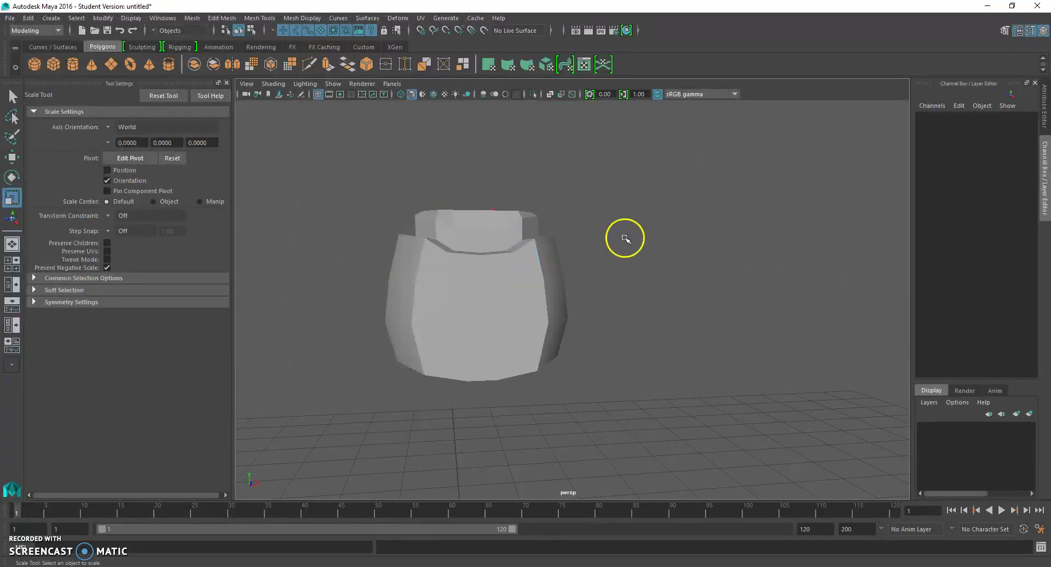
pyautogui.scroll(-3, 694, 274)
pyautogui.keyDown('alt'); pyautogui.moveTo(695, 283); pyautogui.dragTo(658, 297); pyautogui.keyUp('alt')
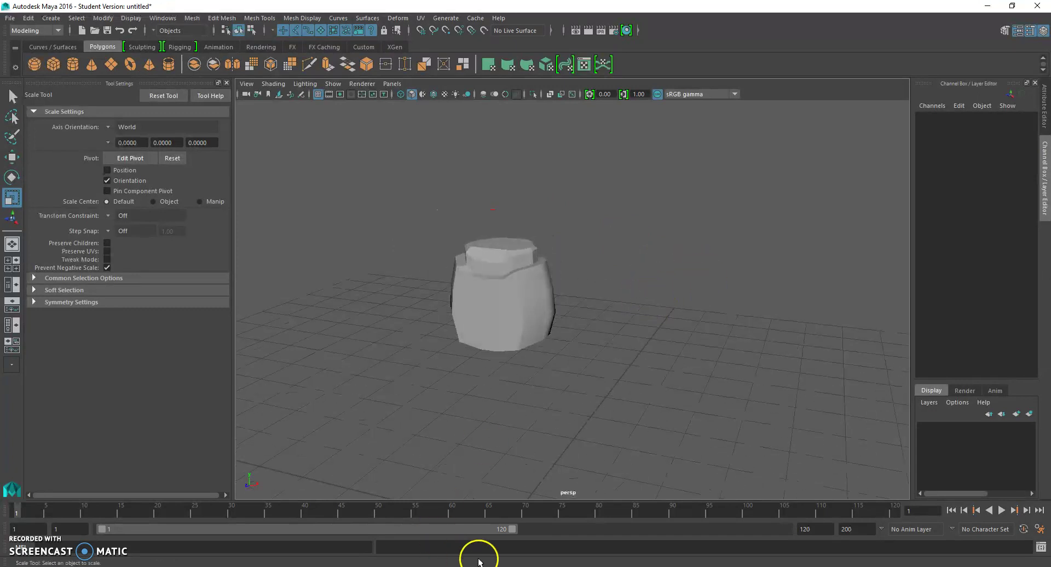
# Check the robot reference's eyes, create a polygon cylinder, and raise it along Y to just below the head
pyautogui.hotkey('alt', 'Tab')
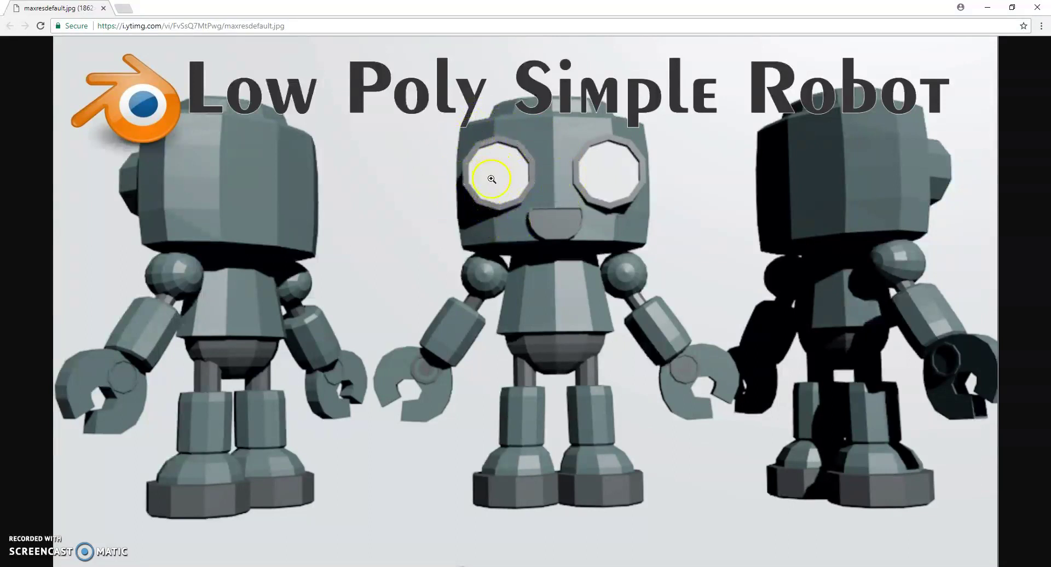
pyautogui.click(1000, 8)
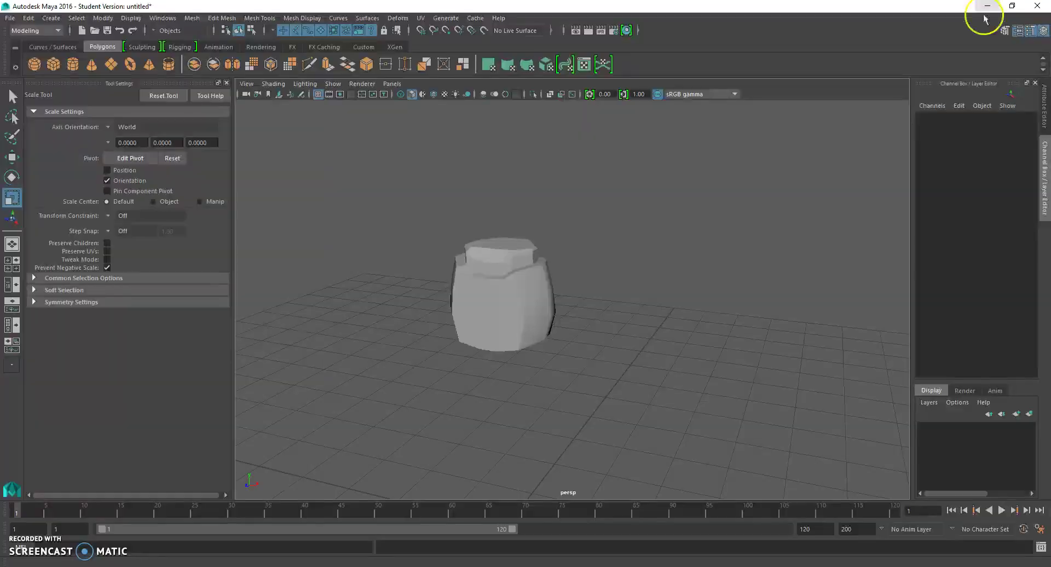
pyautogui.click(51, 18)
pyautogui.moveTo(115, 57)
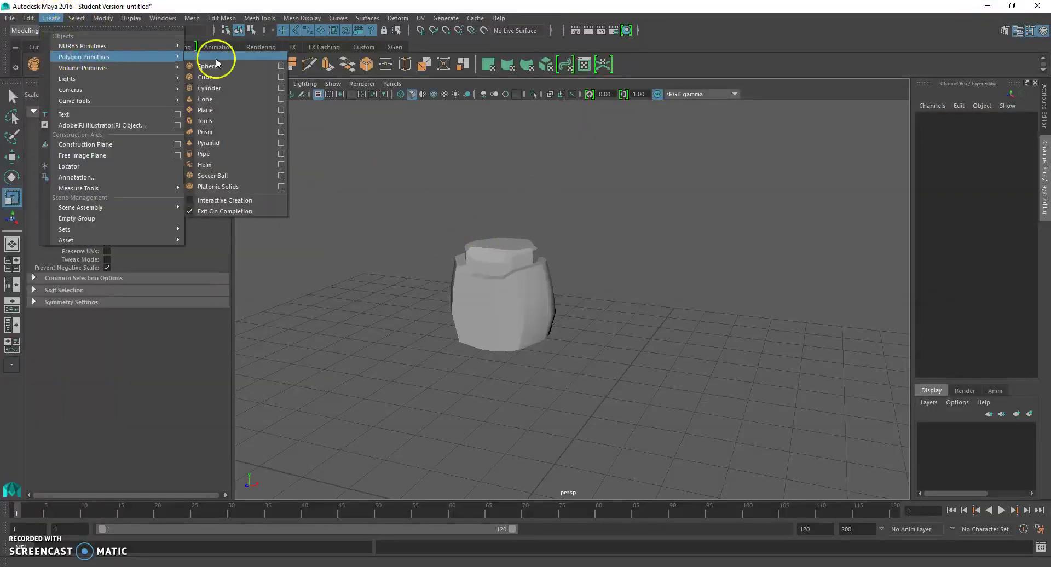
pyautogui.click(226, 86)
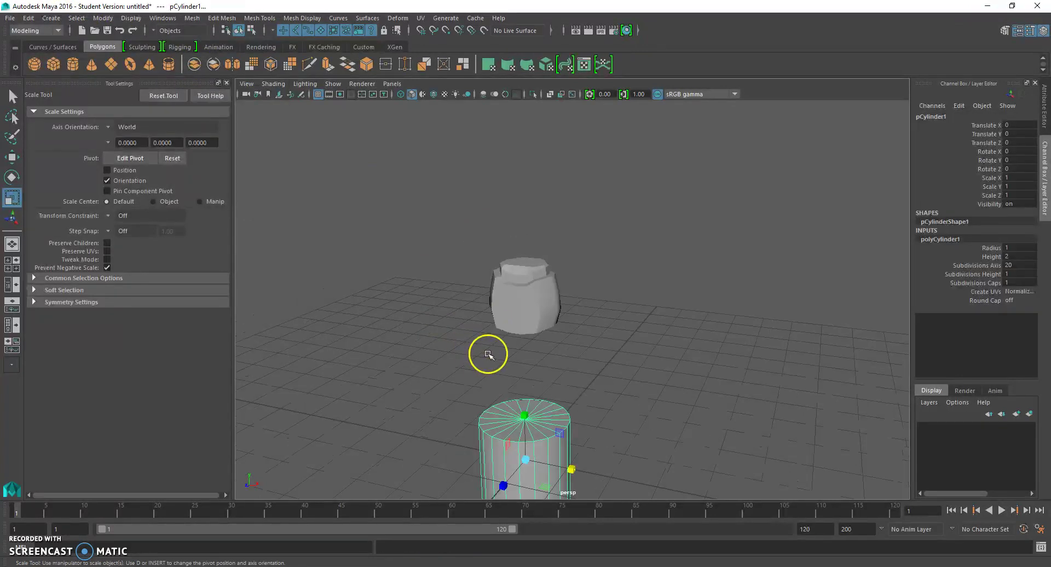
pyautogui.keyDown('alt'); pyautogui.moveTo(486, 354); pyautogui.dragTo(514, 423); pyautogui.keyUp('alt')
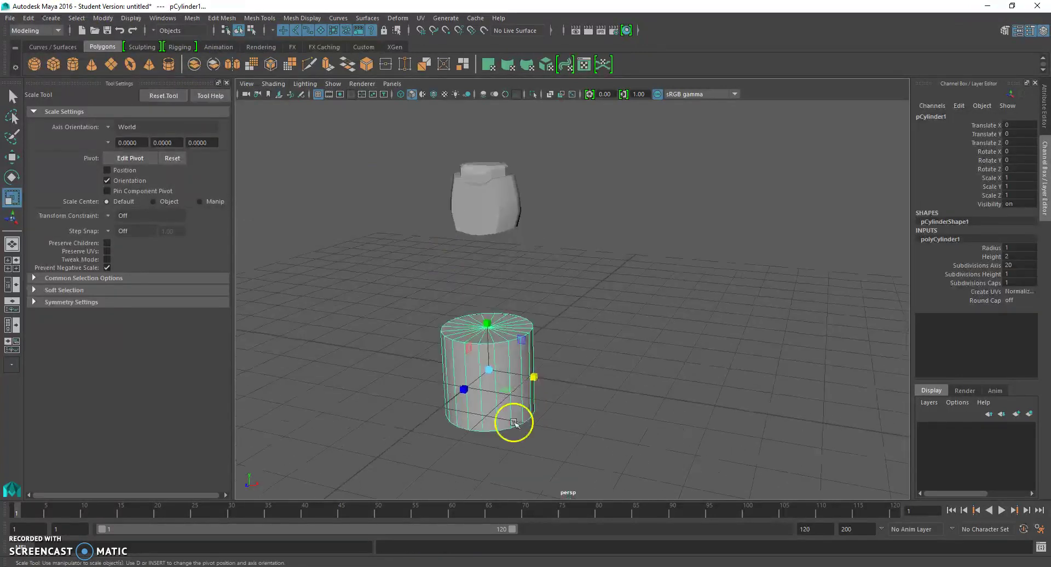
pyautogui.click(12, 157)
pyautogui.moveTo(486, 321); pyautogui.dragTo(438, 286)
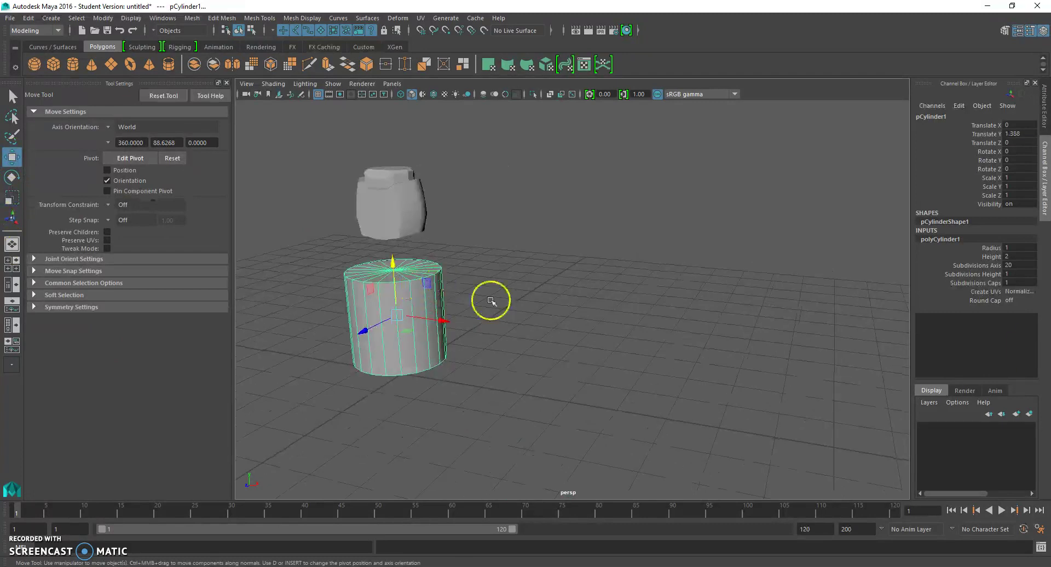
pyautogui.click(654, 286)
# Set the cylinder's Subdivisions Axis to 8
pyautogui.moveTo(416, 293); pyautogui.dragTo(474, 257, button='right')
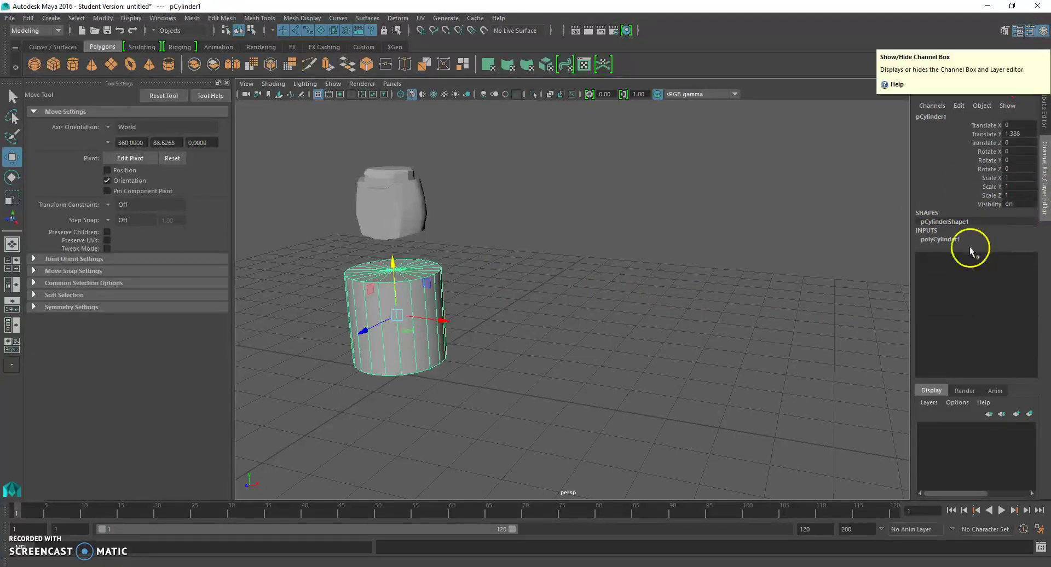
pyautogui.click(944, 239)
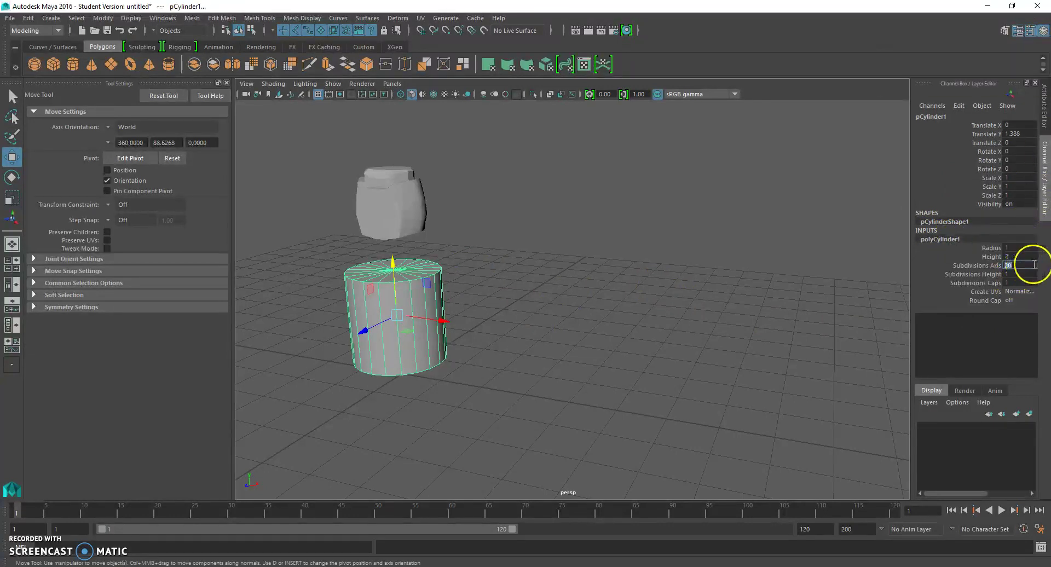
pyautogui.write('8')
pyautogui.press('Return')
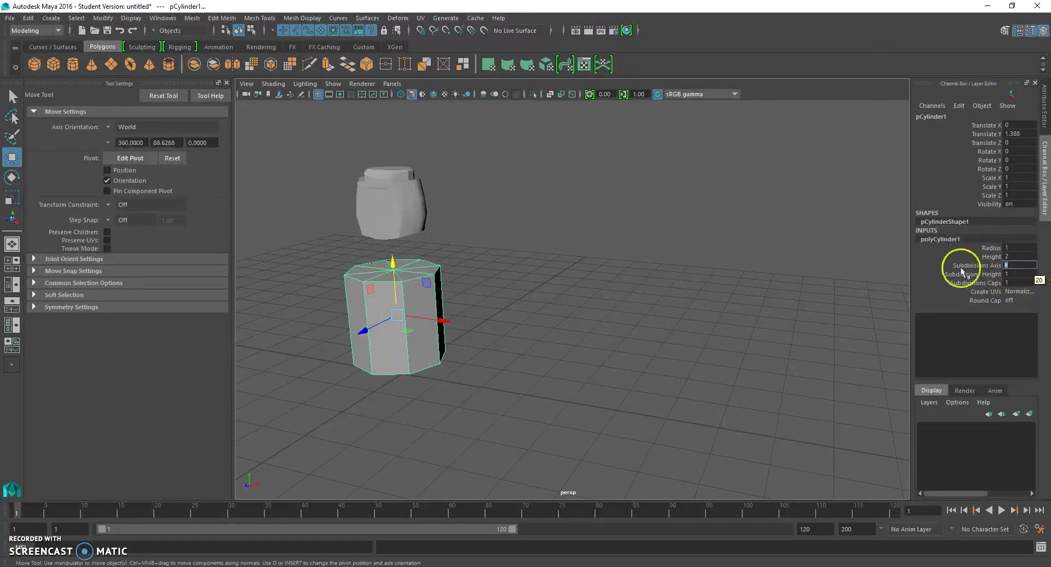
pyautogui.keyDown('alt'); pyautogui.moveTo(270, 284); pyautogui.dragTo(394, 342); pyautogui.keyUp('alt')
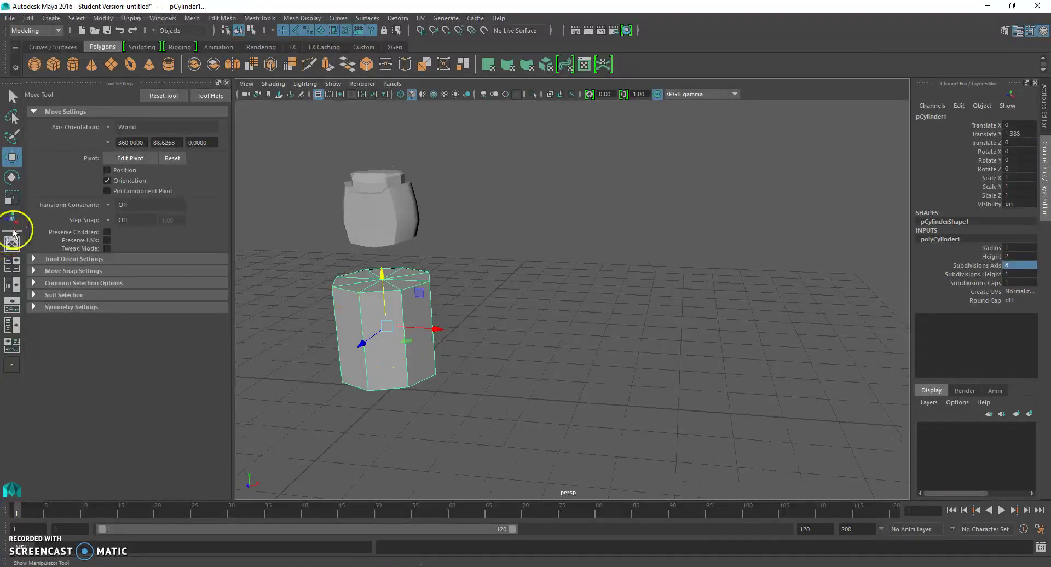
# Set the cylinder's Rotate X to 90 and reduce its Subdivisions Axis to 7
pyautogui.click(11, 177)
pyautogui.moveTo(363, 305)
pyautogui.mouseDown()
pyautogui.moveTo(376, 289)
pyautogui.moveTo(364, 297)
pyautogui.moveTo(371, 313)
pyautogui.mouseUp()
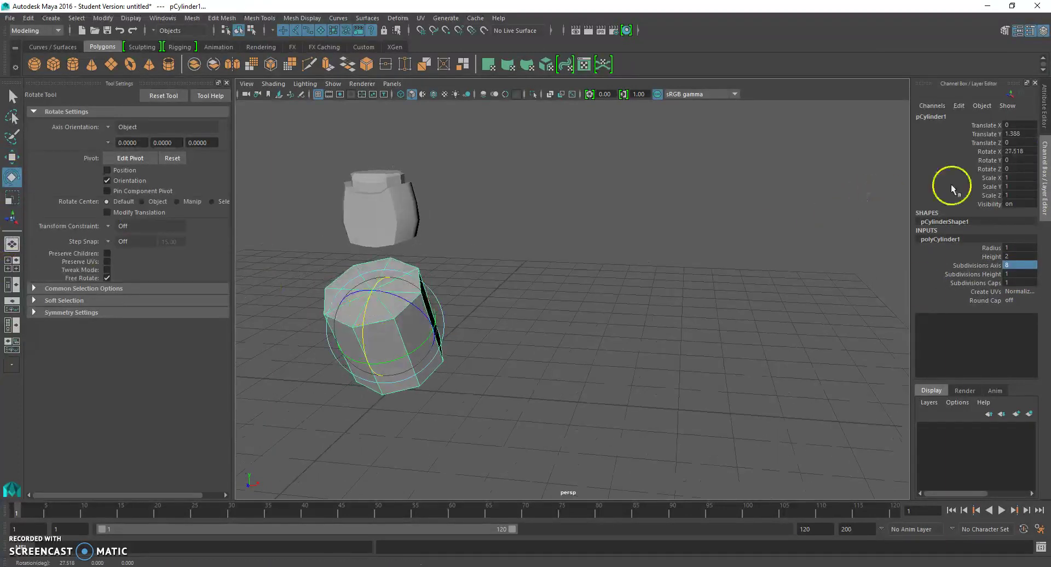
pyautogui.click(1034, 151)
pyautogui.write('90')
pyautogui.press('Return')
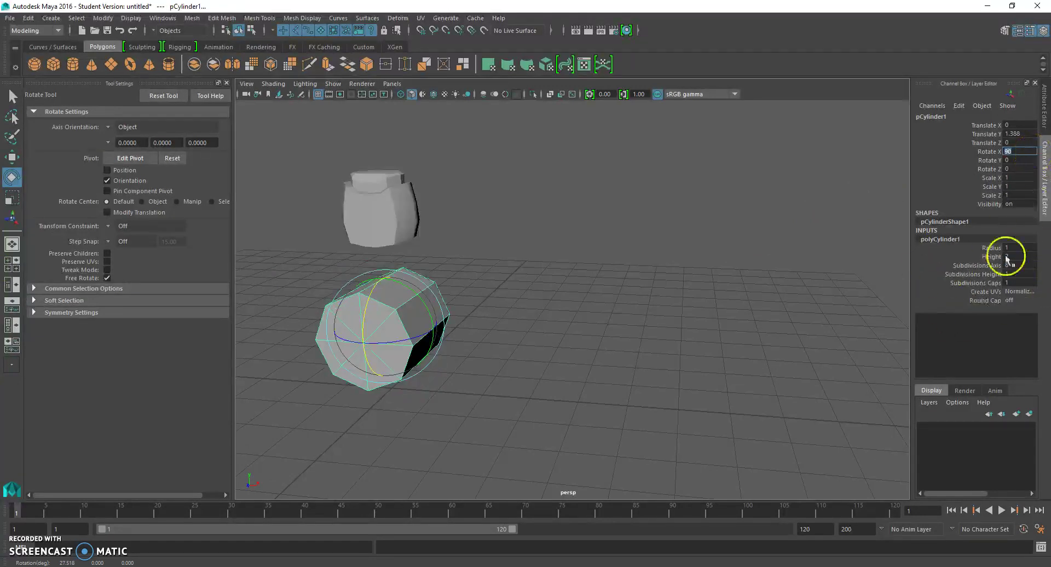
pyautogui.click(982, 266)
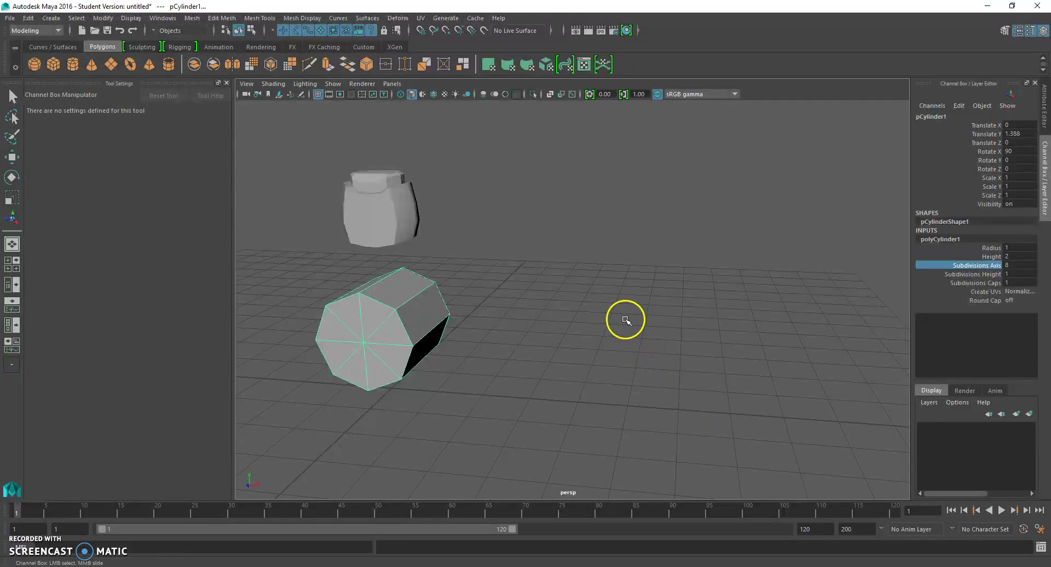
pyautogui.moveTo(626, 318); pyautogui.dragTo(619, 313, button='middle')
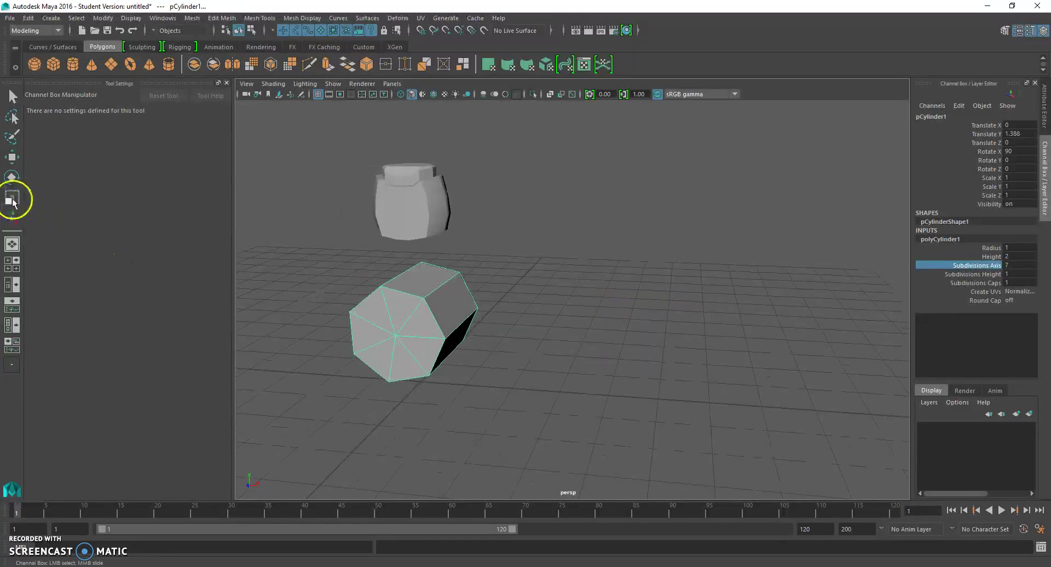
# Move the cylinder in the side view to the head's height and in front of it, at about Y 3.824 and Z 1.218
pyautogui.click(12, 198)
pyautogui.press('space')
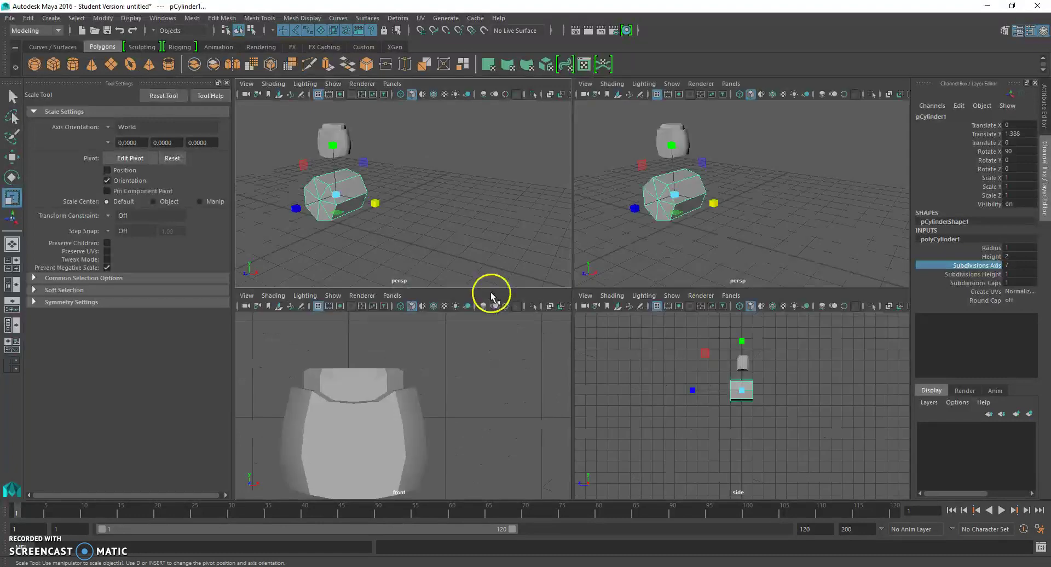
pyautogui.scroll(3, 769, 390)
pyautogui.scroll(2, 769, 391)
pyautogui.keyDown('alt'); pyautogui.moveTo(781, 367); pyautogui.dragTo(774, 453, button='middle'); pyautogui.keyUp('alt')
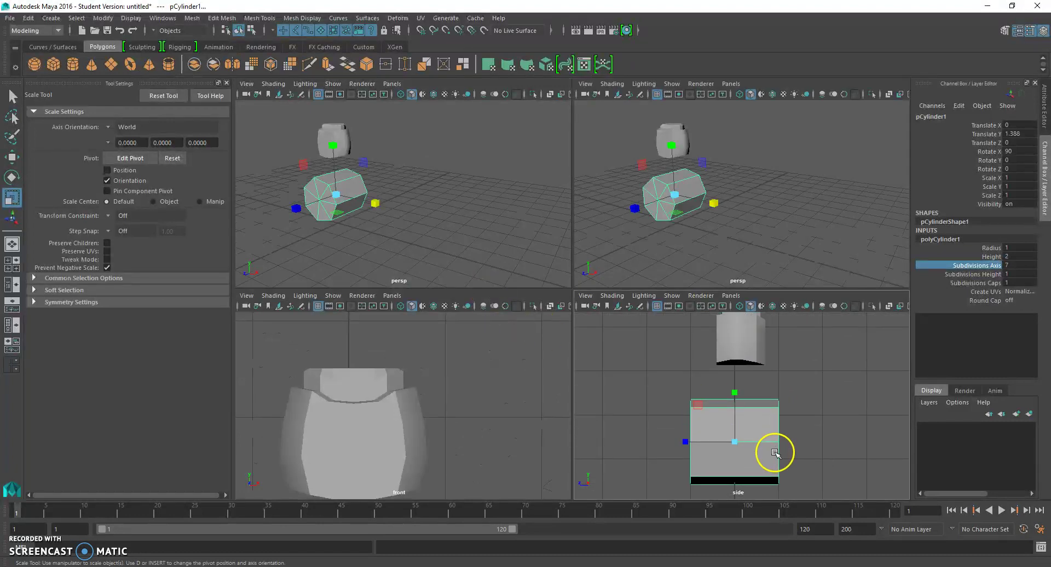
pyautogui.scroll(-4, 761, 451)
pyautogui.moveTo(691, 421); pyautogui.dragTo(718, 377)
pyautogui.press('w')
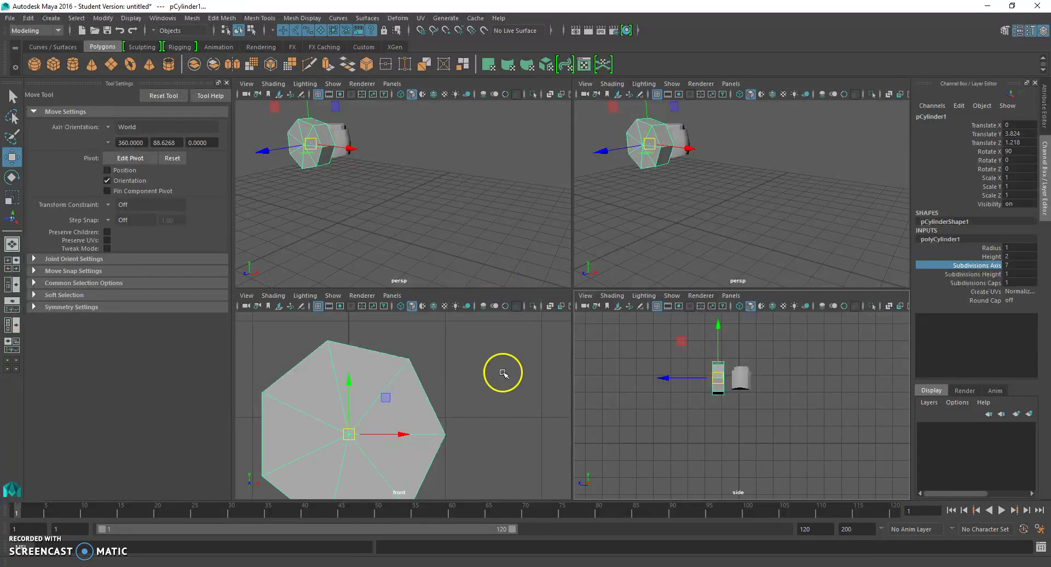
# Scale the cylinder uniformly to about 0.276 and move it along X to about -0.312 as one eye
pyautogui.scroll(-5, 509, 356)
pyautogui.scroll(4, 469, 392)
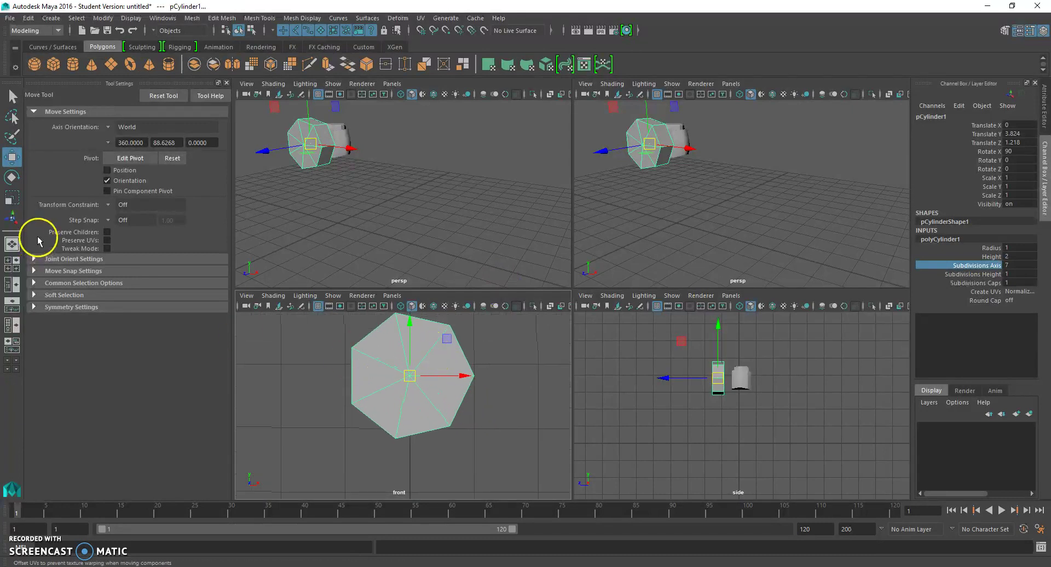
pyautogui.click(12, 197)
pyautogui.moveTo(412, 378); pyautogui.dragTo(387, 462)
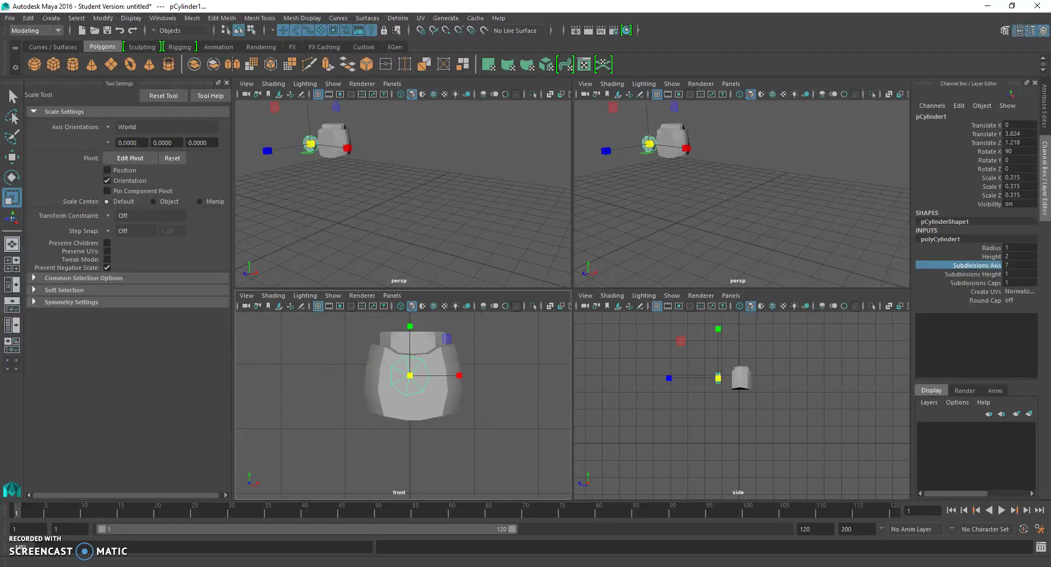
pyautogui.hotkey('alt', 'Tab')
pyautogui.hotkey('alt', 'Tab')
pyautogui.scroll(3, 416, 442)
pyautogui.scroll(-6, 429, 431)
pyautogui.scroll(2, 428, 431)
pyautogui.moveTo(409, 379); pyautogui.dragTo(446, 376)
pyautogui.click(12, 156)
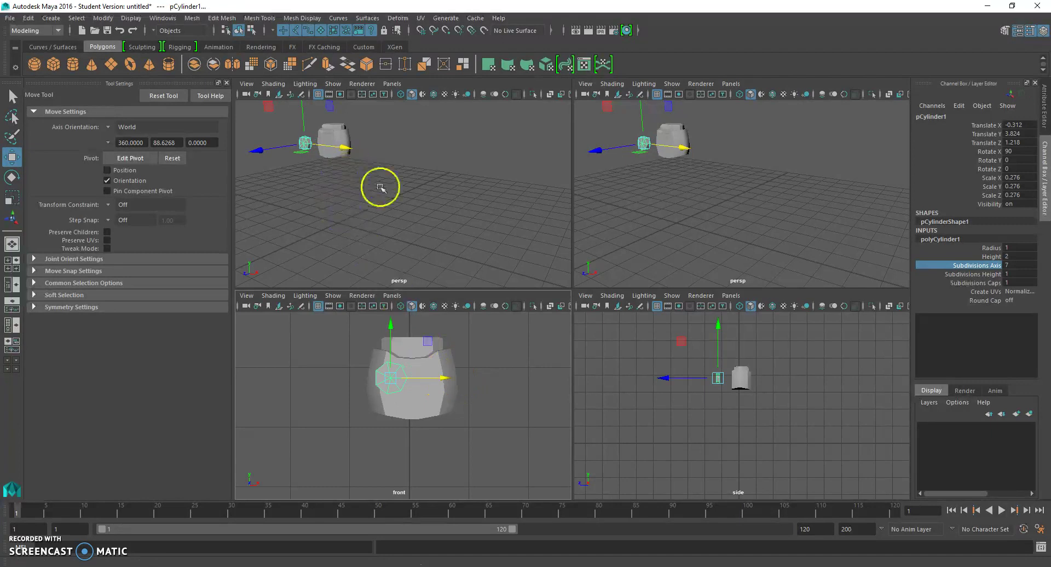
# Move the eye cylinder along Z to about 0.401 so it sits in the front of the head
pyautogui.scroll(5, 718, 406)
pyautogui.moveTo(619, 389); pyautogui.dragTo(655, 392)
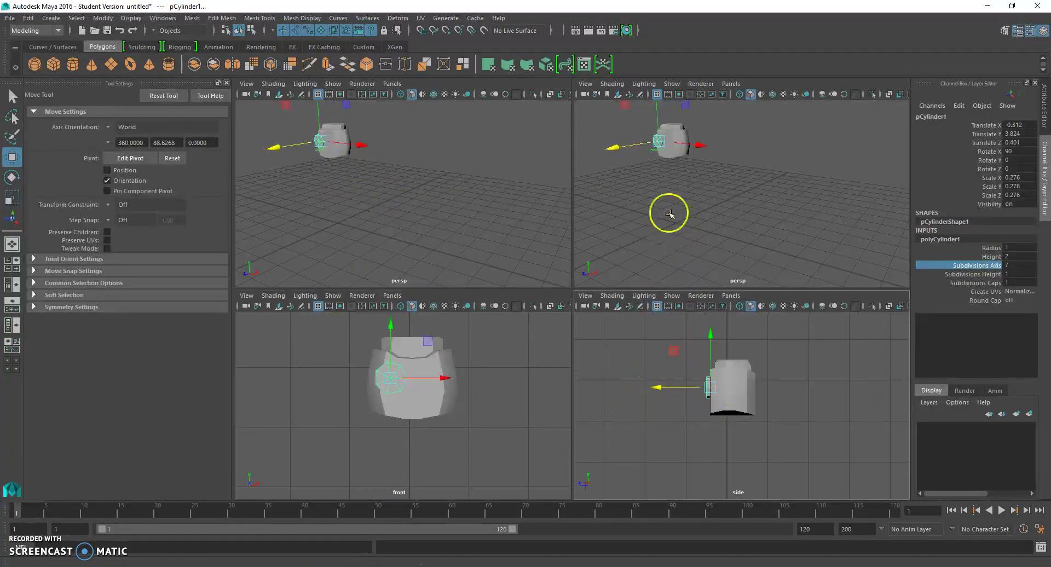
pyautogui.click(679, 170)
pyautogui.keyDown('alt'); pyautogui.moveTo(678, 169); pyautogui.dragTo(757, 183); pyautogui.keyUp('alt')
pyautogui.scroll(3, 758, 183)
pyautogui.scroll(-3, 735, 190)
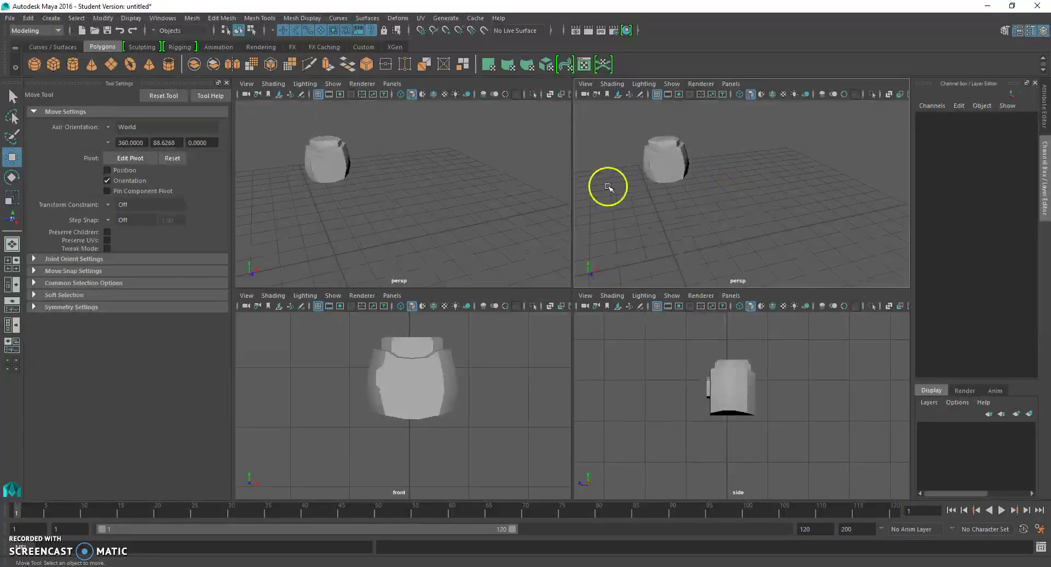
# Duplicate the eye cylinder and move the original along X to about 0.386 on the other side of the face
pyautogui.click(667, 164)
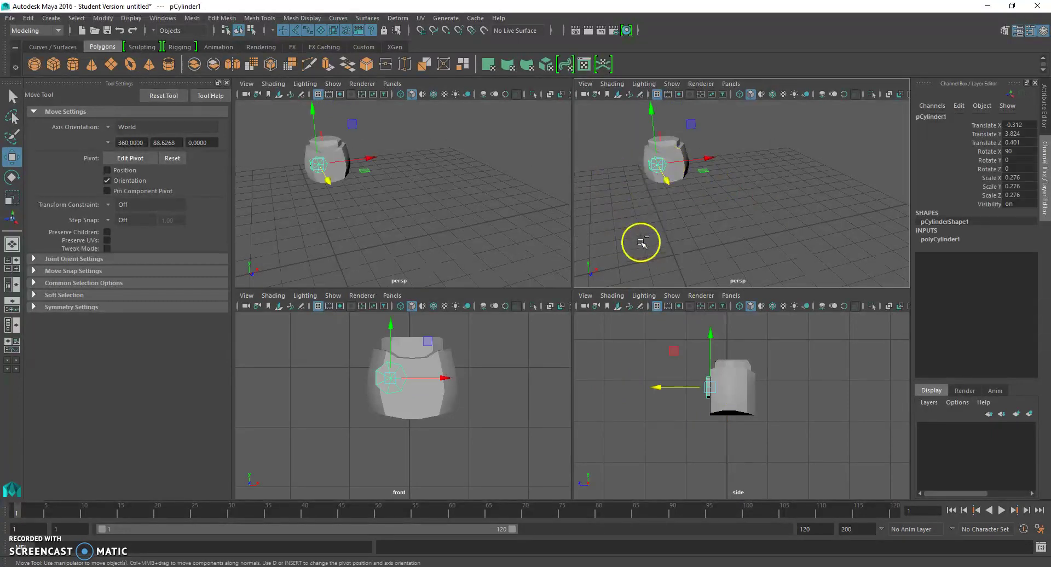
pyautogui.hotkey('ctrl', 'd')
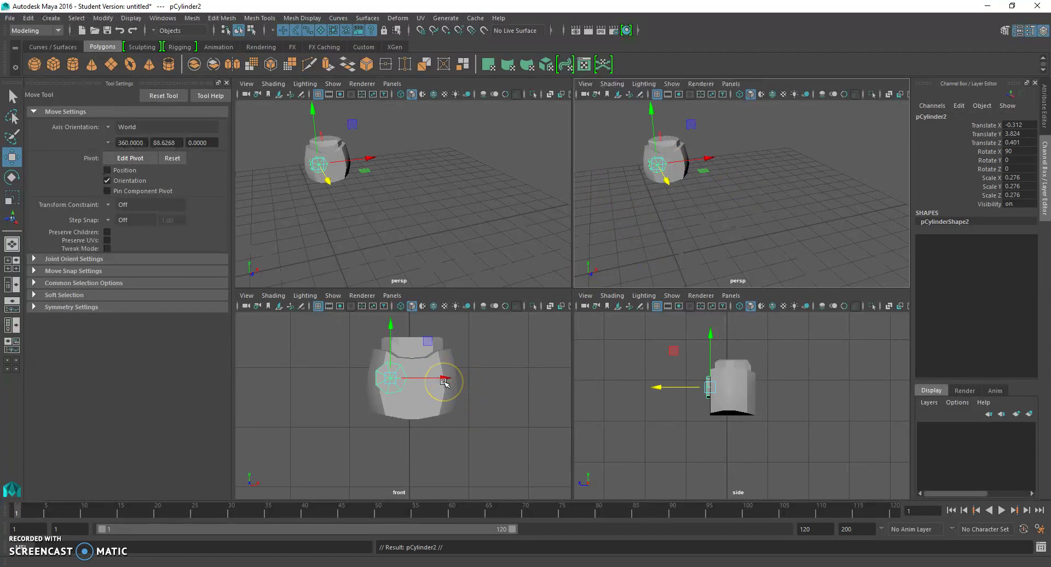
pyautogui.click(459, 378)
pyautogui.click(414, 379)
pyautogui.click(382, 380)
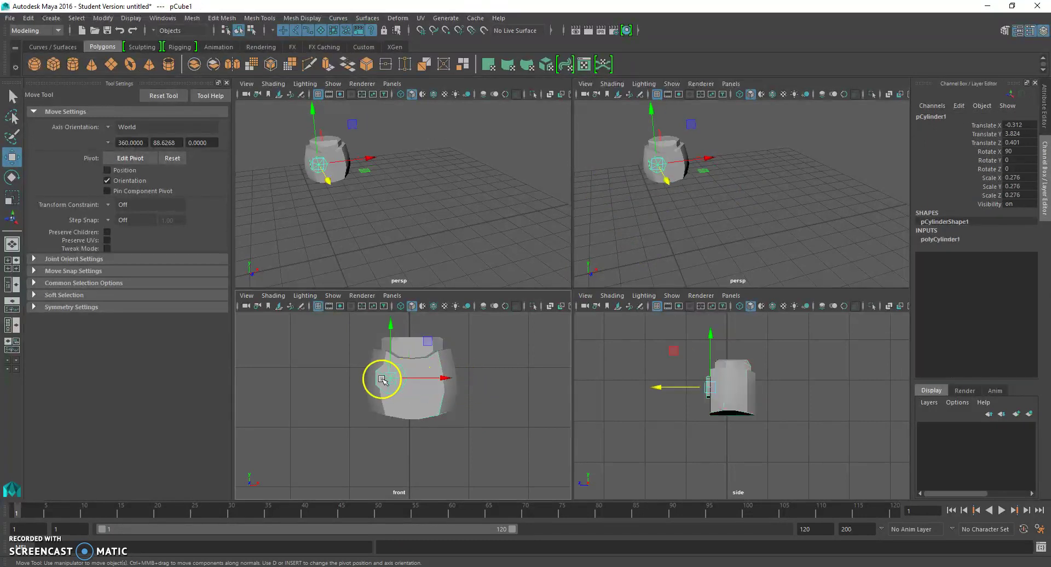
pyautogui.moveTo(427, 377); pyautogui.dragTo(479, 379)
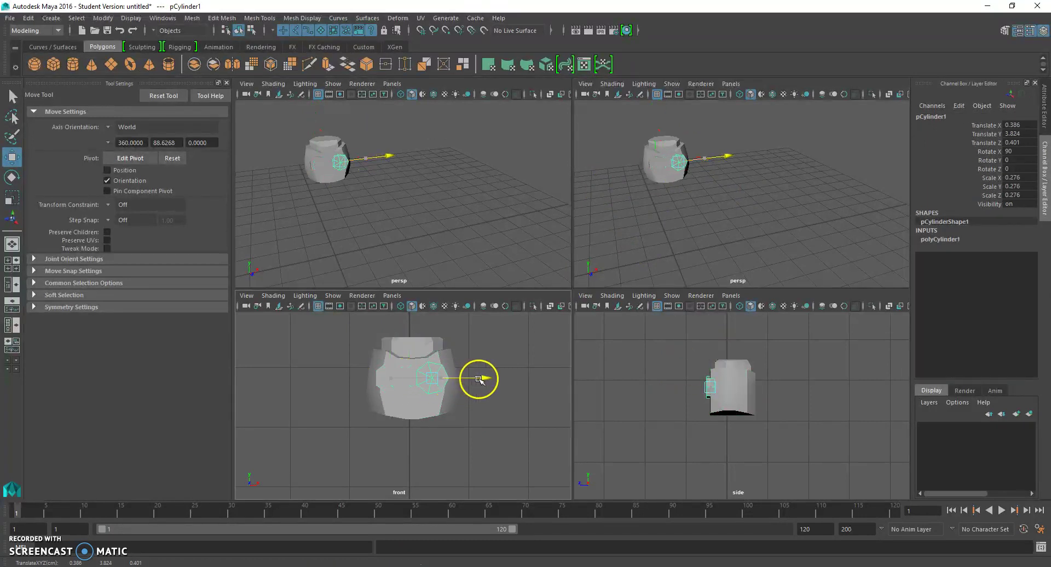
# Scale the duplicated eye cylinder uniformly to about 0.215 and move it along X to about -0.285
pyautogui.click(606, 242)
pyautogui.press('space')
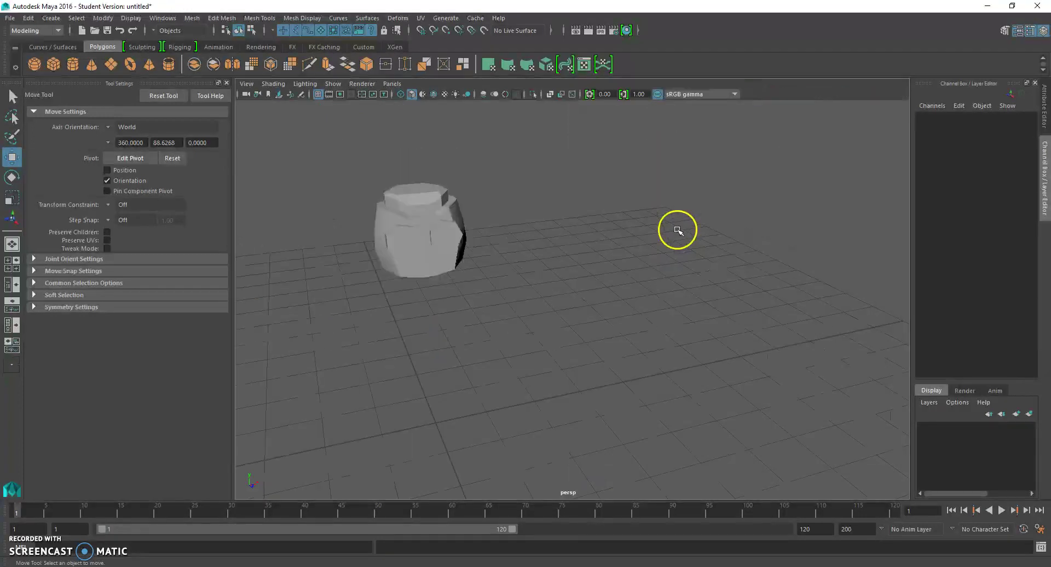
pyautogui.keyDown('alt'); pyautogui.moveTo(609, 245); pyautogui.dragTo(690, 281, button='middle'); pyautogui.keyUp('alt')
pyautogui.scroll(3, 514, 252)
pyautogui.keyDown('alt'); pyautogui.moveTo(515, 251); pyautogui.dragTo(651, 281, button='middle'); pyautogui.keyUp('alt')
pyautogui.keyDown('alt'); pyautogui.moveTo(652, 281); pyautogui.dragTo(551, 241); pyautogui.keyUp('alt')
pyautogui.click(503, 286)
pyautogui.click(12, 197)
pyautogui.scroll(3, 412, 247)
pyautogui.press('w')
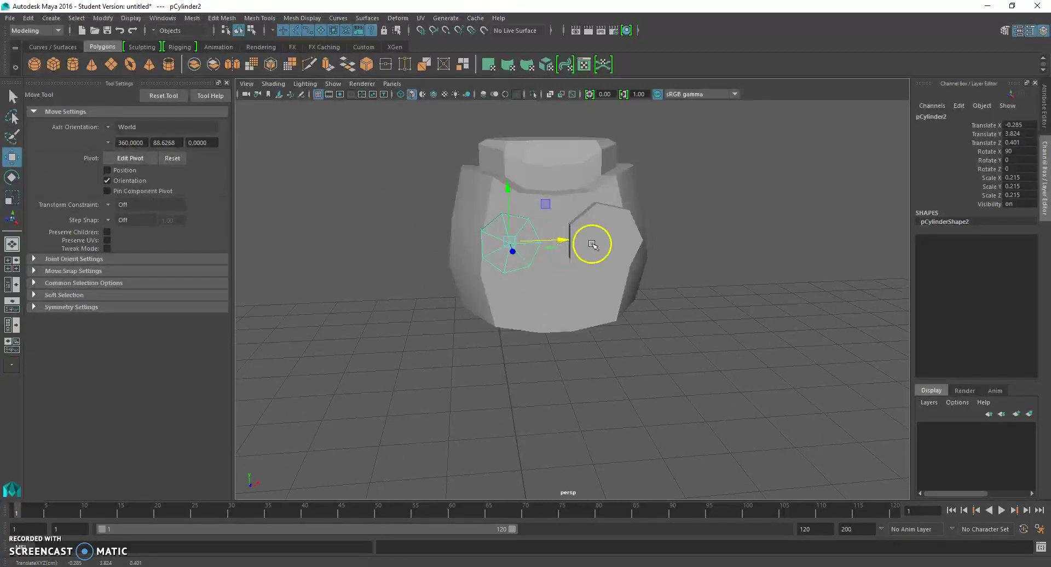
# Delete the larger eye cylinder and place a duplicate of the resized eye on the other side of the face
pyautogui.click(592, 245)
pyautogui.click(505, 248)
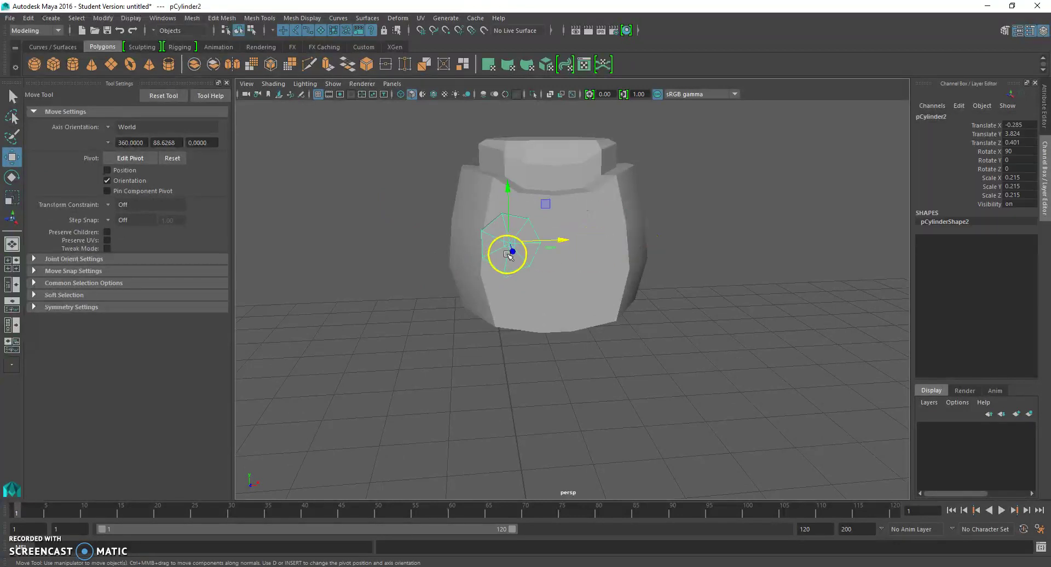
pyautogui.moveTo(566, 247); pyautogui.dragTo(651, 240)
pyautogui.click(749, 206)
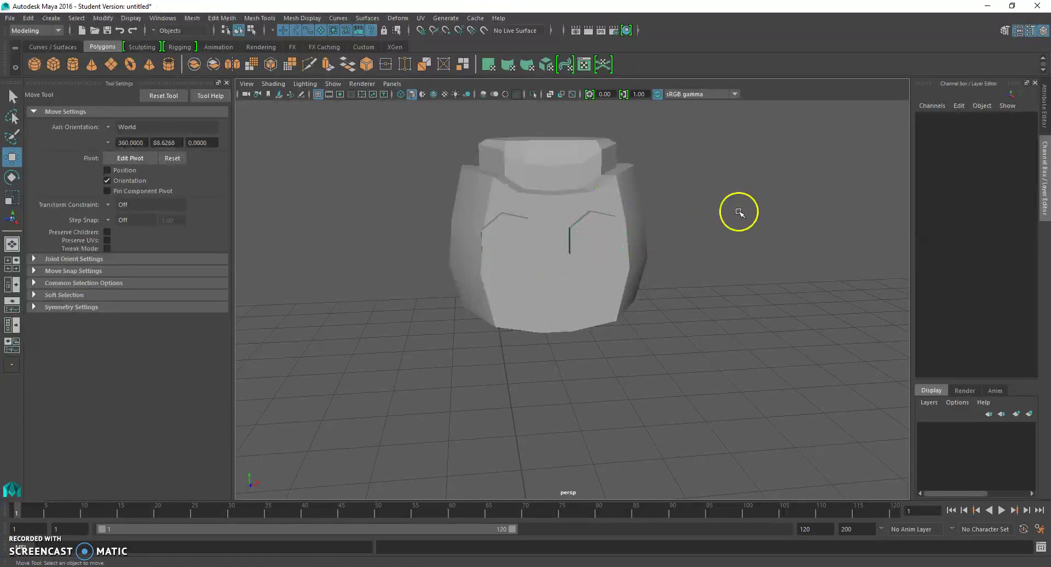
# Reposition the first eye at about X -0.269 and Y 3.872, and compare the face with the robot reference image
pyautogui.keyDown('alt'); pyautogui.moveTo(580, 236); pyautogui.dragTo(559, 167); pyautogui.keyUp('alt')
pyautogui.click(526, 156)
pyautogui.keyDown('alt'); pyautogui.moveTo(526, 156); pyautogui.dragTo(520, 280, button='middle'); pyautogui.keyUp('alt')
pyautogui.moveTo(544, 288); pyautogui.dragTo(547, 288)
pyautogui.keyDown('alt'); pyautogui.moveTo(494, 236); pyautogui.dragTo(453, 277); pyautogui.keyUp('alt')
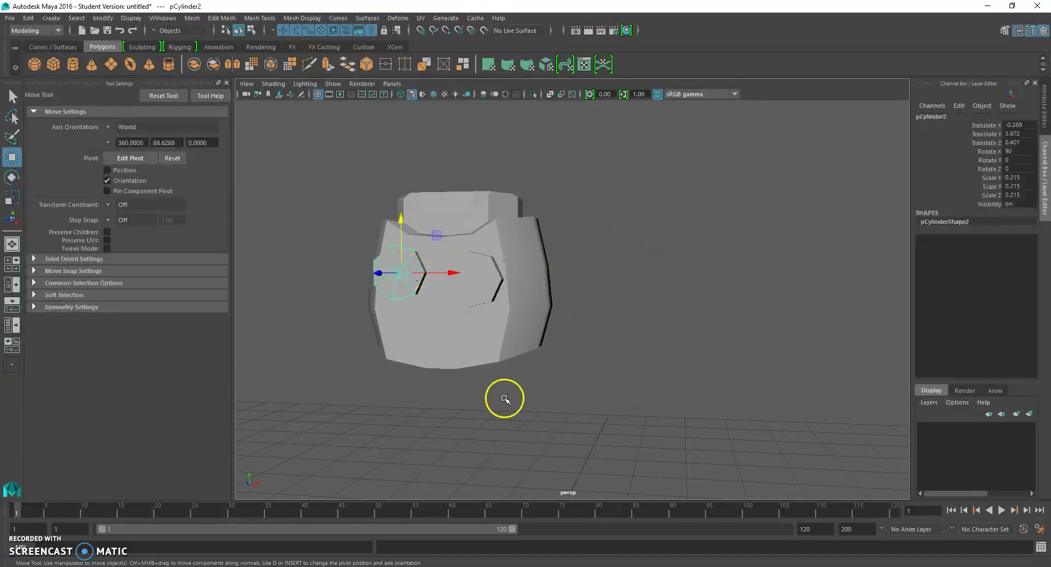
pyautogui.hotkey('alt', 'Tab')
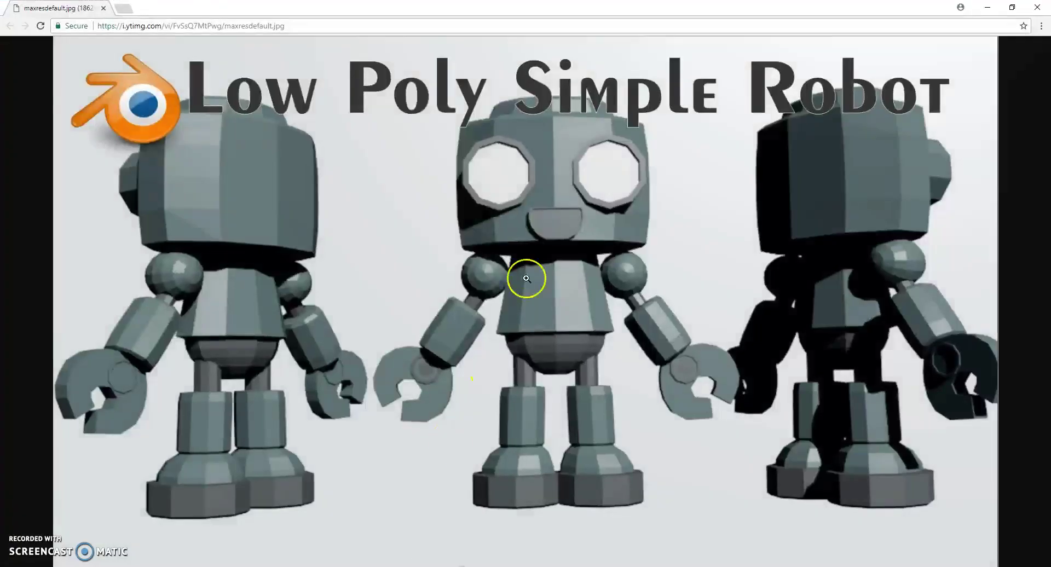
pyautogui.click(984, 10)
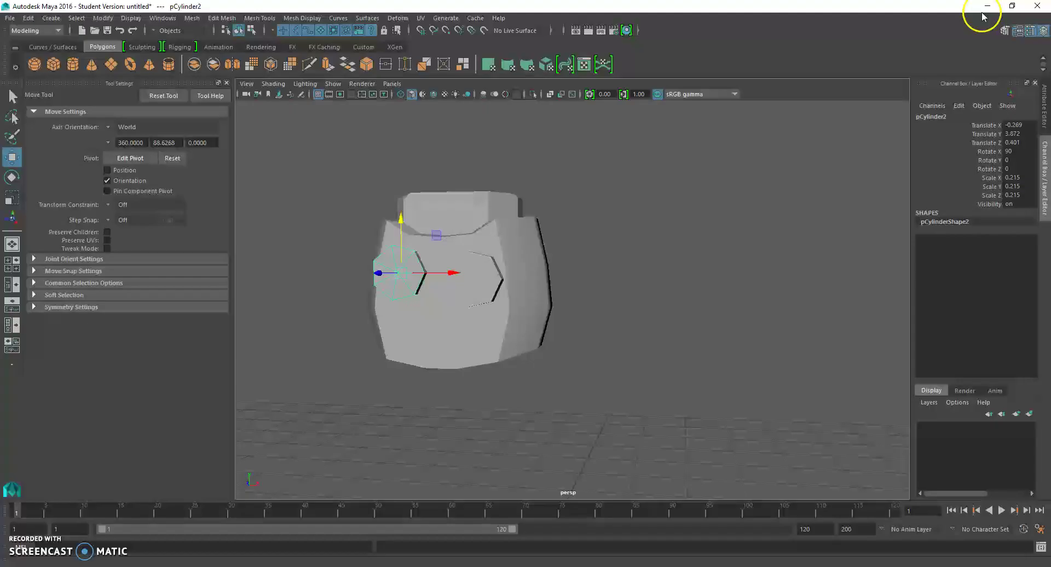
# Extrude the front cap faces of the first eye and scale them slightly inward to form a rim
pyautogui.keyDown('alt'); pyautogui.moveTo(437, 270); pyautogui.dragTo(525, 303, button='middle'); pyautogui.keyUp('alt')
pyautogui.scroll(3, 527, 306)
pyautogui.moveTo(466, 276); pyautogui.dragTo(466, 306, button='right')
pyautogui.click(412, 282)
pyautogui.keyDown('shift'); pyautogui.click(402, 307); pyautogui.keyUp('shift')
pyautogui.keyDown('shift'); pyautogui.click(413, 330); pyautogui.keyUp('shift')
pyautogui.keyDown('shift'); pyautogui.click(444, 337); pyautogui.keyUp('shift')
pyautogui.keyDown('shift'); pyautogui.click(457, 321); pyautogui.keyUp('shift')
pyautogui.keyDown('shift'); pyautogui.click(465, 286); pyautogui.keyUp('shift')
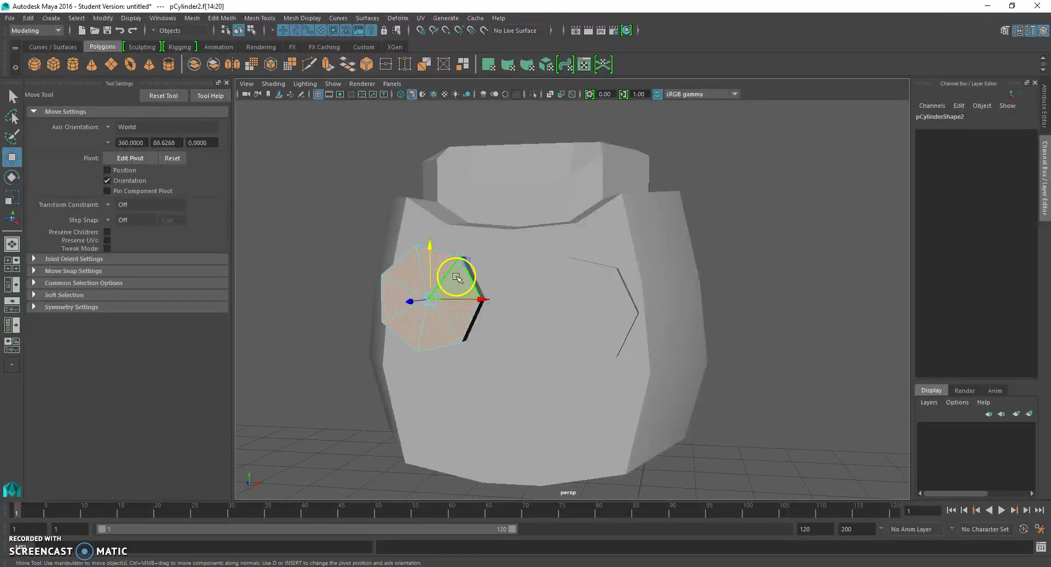
pyautogui.hotkey('ctrl', 'e')
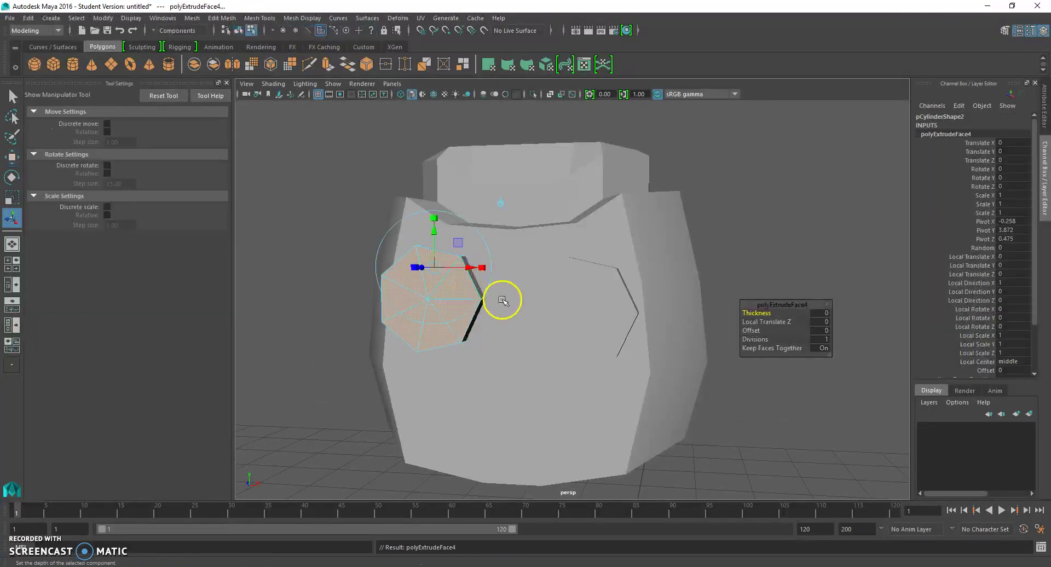
pyautogui.click(11, 196)
pyautogui.moveTo(432, 300); pyautogui.dragTo(424, 298)
pyautogui.keyDown('alt'); pyautogui.moveTo(492, 286); pyautogui.dragTo(476, 298); pyautogui.keyUp('alt')
pyautogui.keyDown('alt'); pyautogui.moveTo(476, 297); pyautogui.dragTo(554, 251, button='middle'); pyautogui.keyUp('alt')
pyautogui.scroll(3, 555, 250)
pyautogui.scroll(-3, 553, 251)
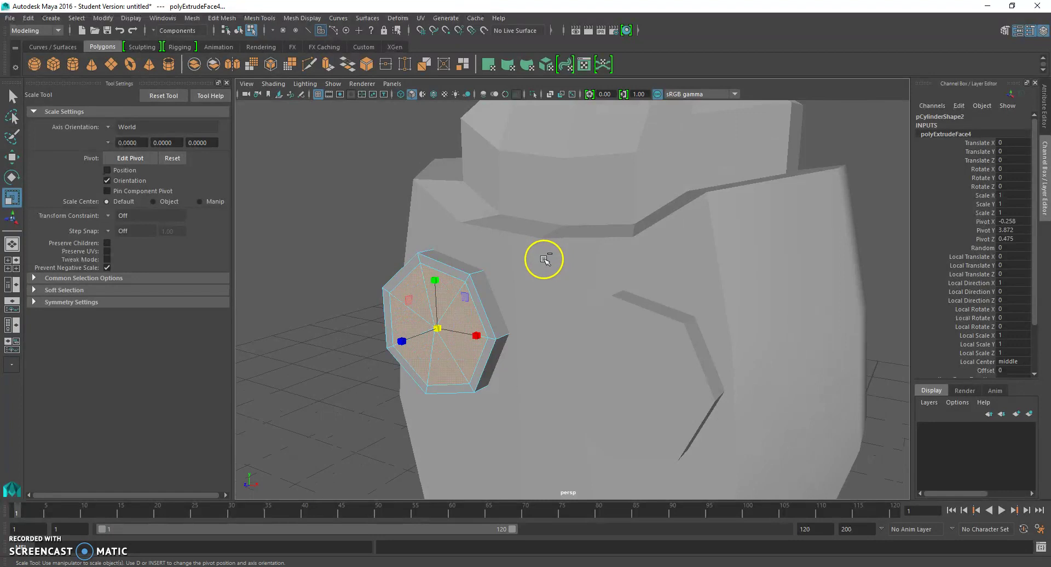
# Extrude the eye's inset faces again and move them back into the eye along Z to about 0.447
pyautogui.hotkey('ctrl', 'e')
pyautogui.press('w')
pyautogui.moveTo(406, 345); pyautogui.dragTo(419, 342)
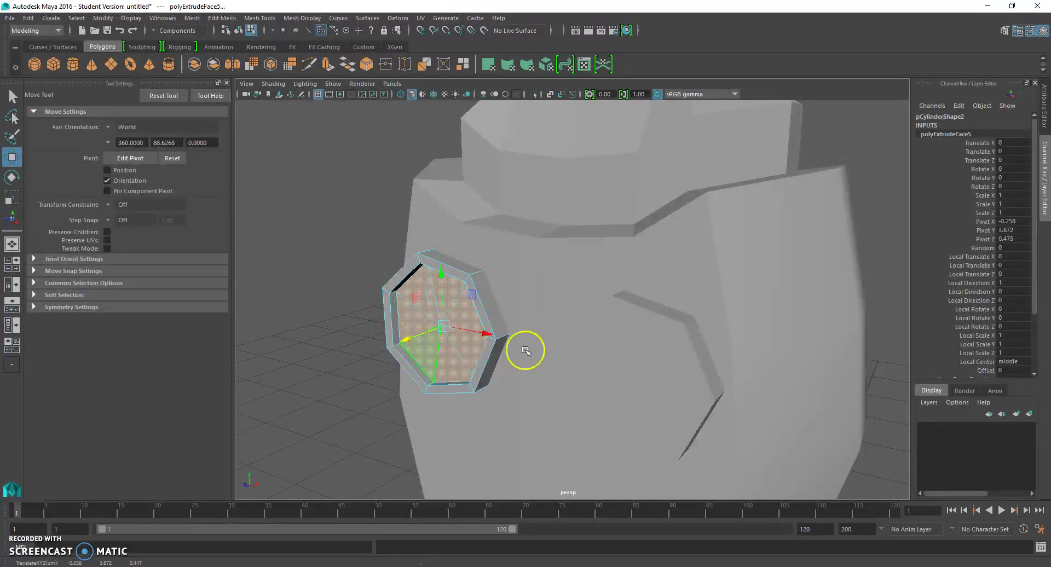
pyautogui.press('Delete')
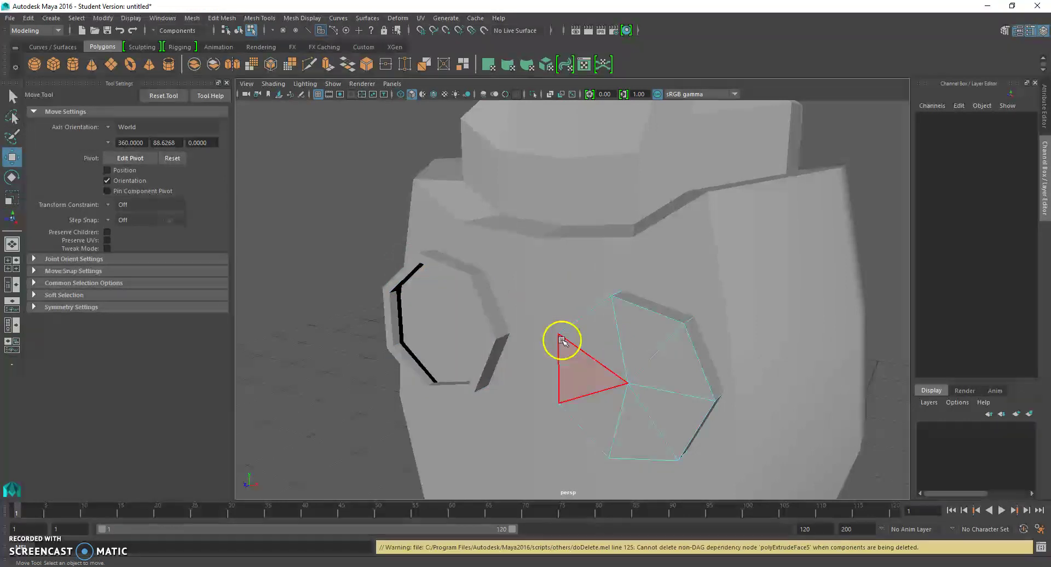
pyautogui.hotkey('ctrl', 'z')
# Delete the plain eye, duplicate the rimmed one and move the copy along X to about 0.268
pyautogui.click(258, 322)
pyautogui.moveTo(652, 277); pyautogui.dragTo(695, 275, button='right')
pyautogui.click(613, 372)
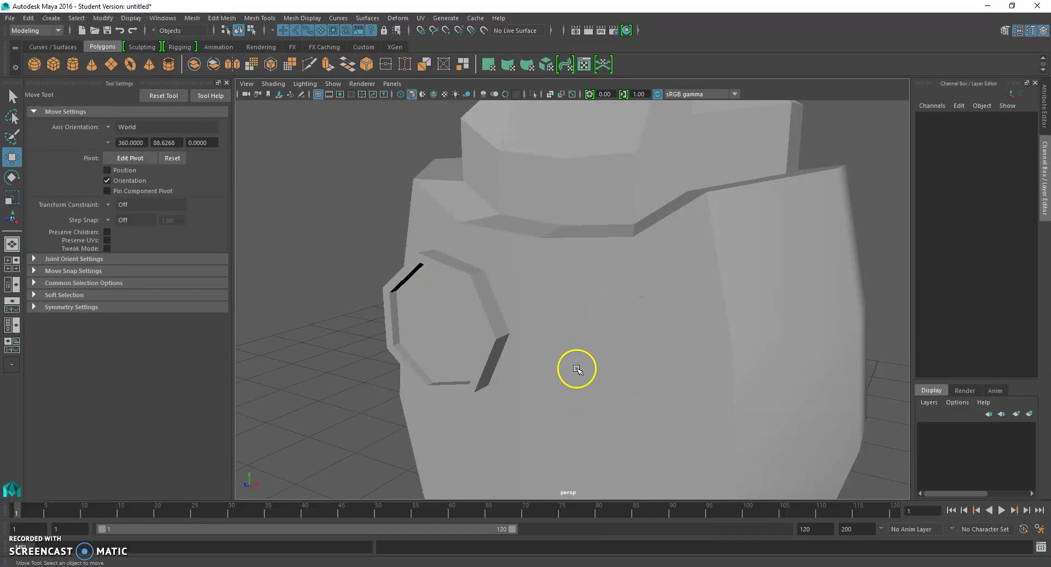
pyautogui.click(471, 335)
pyautogui.hotkey('ctrl', 'd')
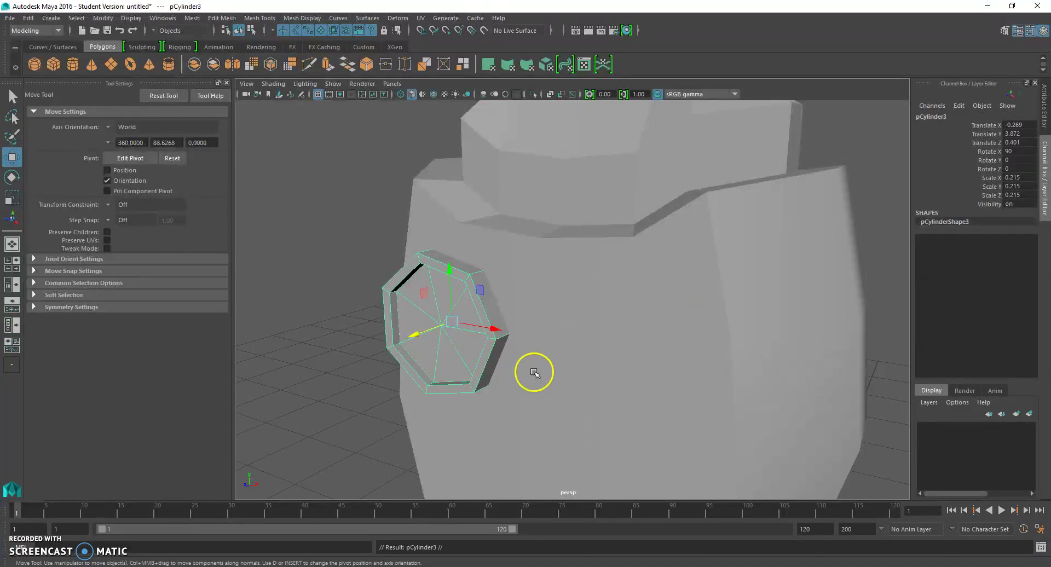
pyautogui.moveTo(505, 332); pyautogui.dragTo(685, 362)
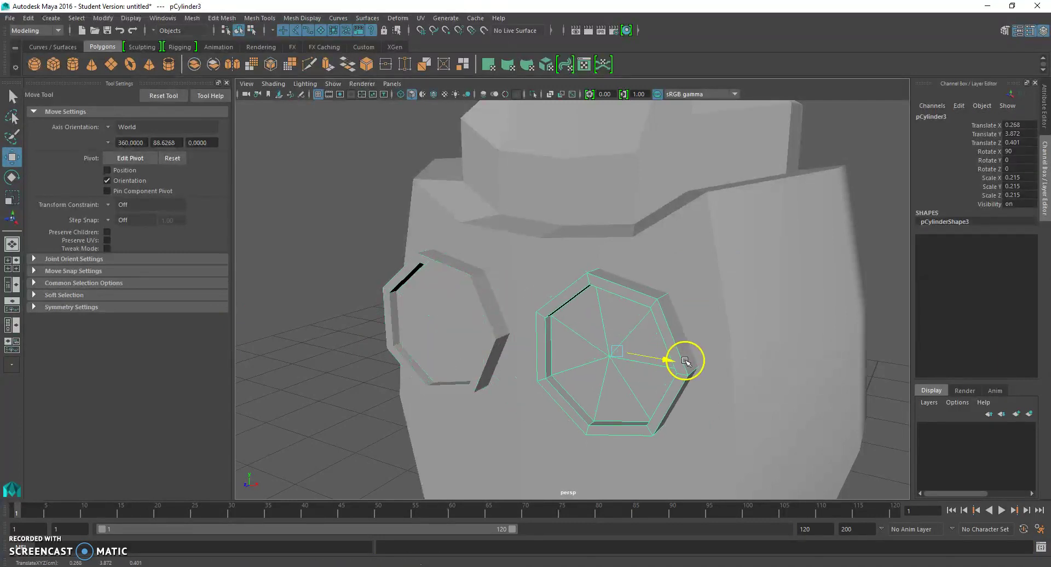
pyautogui.click(450, 366)
pyautogui.keyDown('alt'); pyautogui.moveTo(439, 364); pyautogui.dragTo(373, 361, button='right'); pyautogui.keyUp('alt')
pyautogui.keyDown('alt'); pyautogui.moveTo(373, 361); pyautogui.dragTo(404, 352); pyautogui.keyUp('alt')
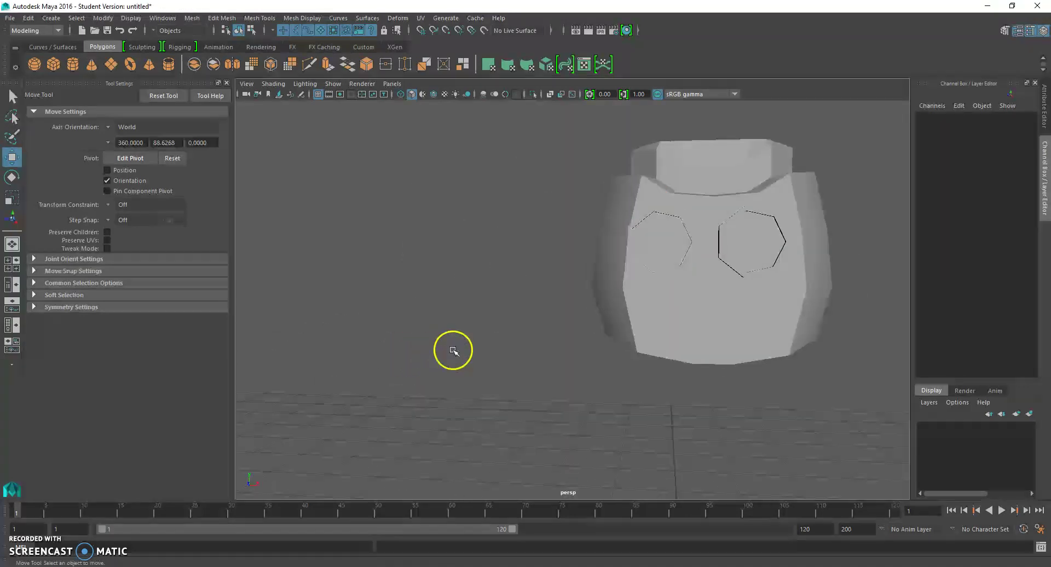
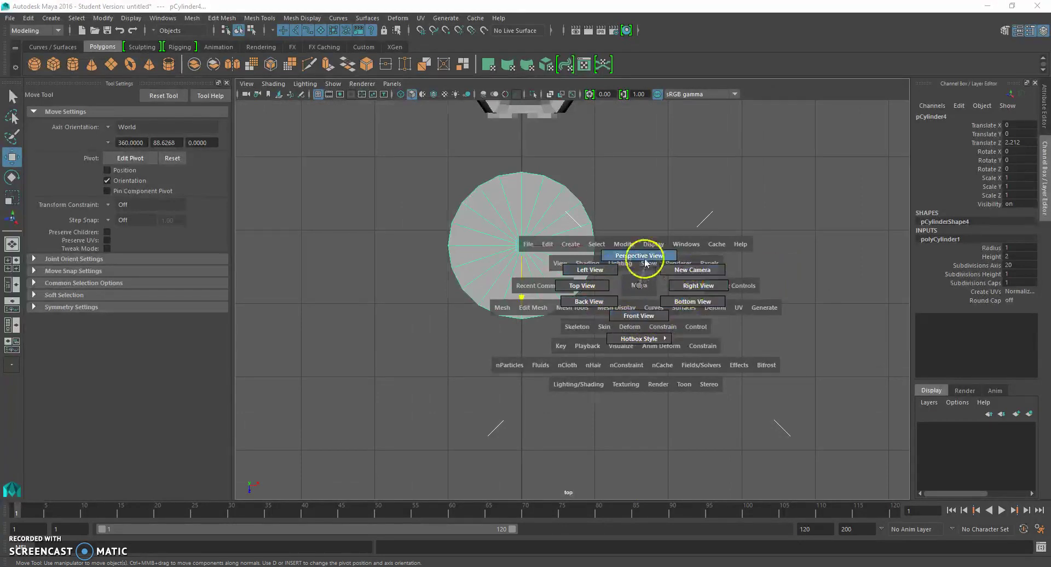
# Check the mouth in the reference image and flatten the new cylinder's head-side half of vertices along Z into a straight edge
pyautogui.press('space')
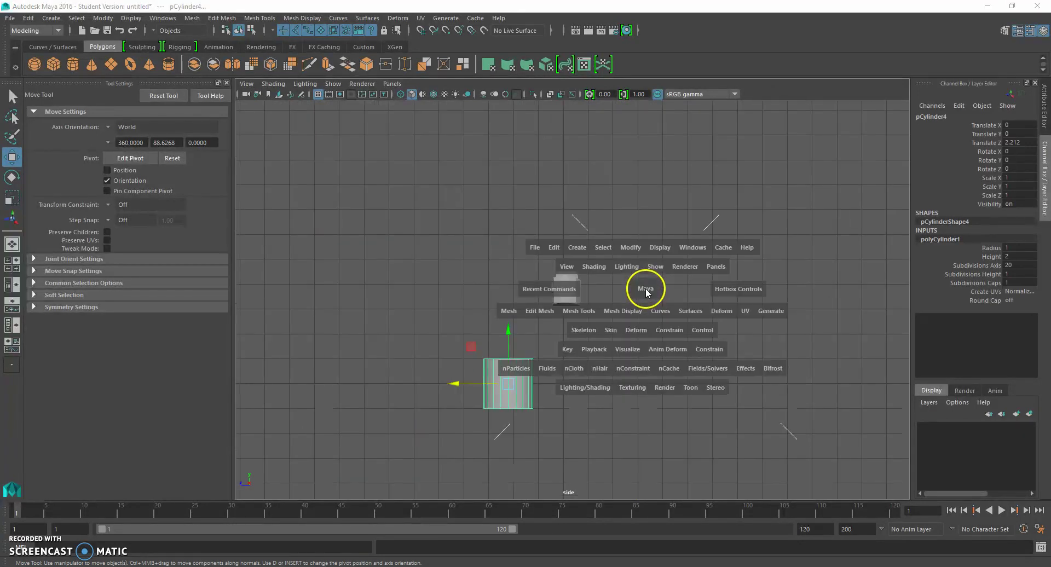
pyautogui.moveTo(518, 202); pyautogui.dragTo(502, 206, button='right')
pyautogui.scroll(-5, 509, 214)
pyautogui.scroll(2, 517, 223)
pyautogui.keyDown('alt'); pyautogui.moveTo(530, 225); pyautogui.dragTo(505, 284, button='middle'); pyautogui.keyUp('alt')
pyautogui.scroll(5, 505, 285)
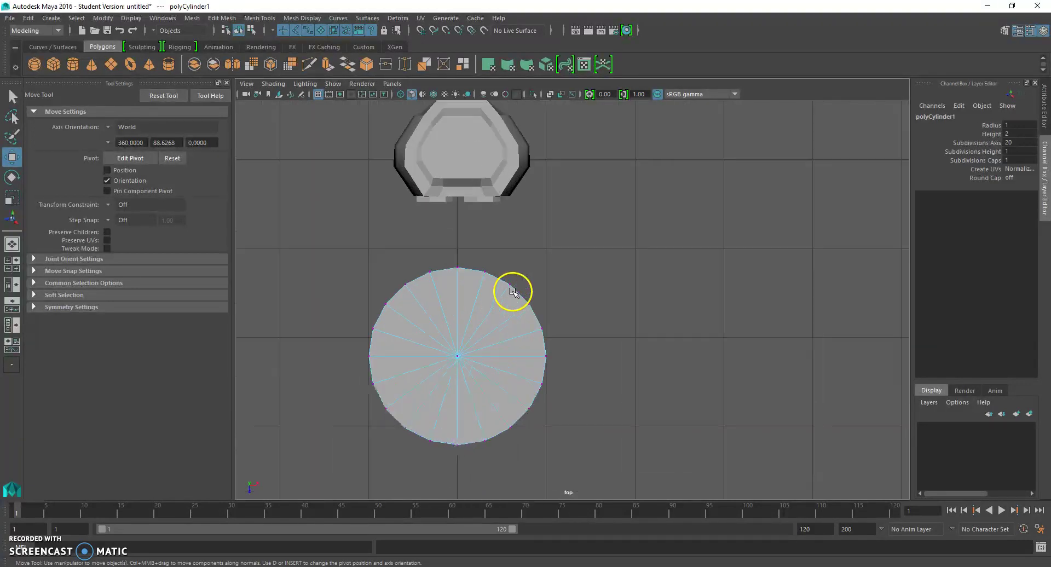
pyautogui.hotkey('alt', 'Tab')
pyautogui.hotkey('alt', 'Tab')
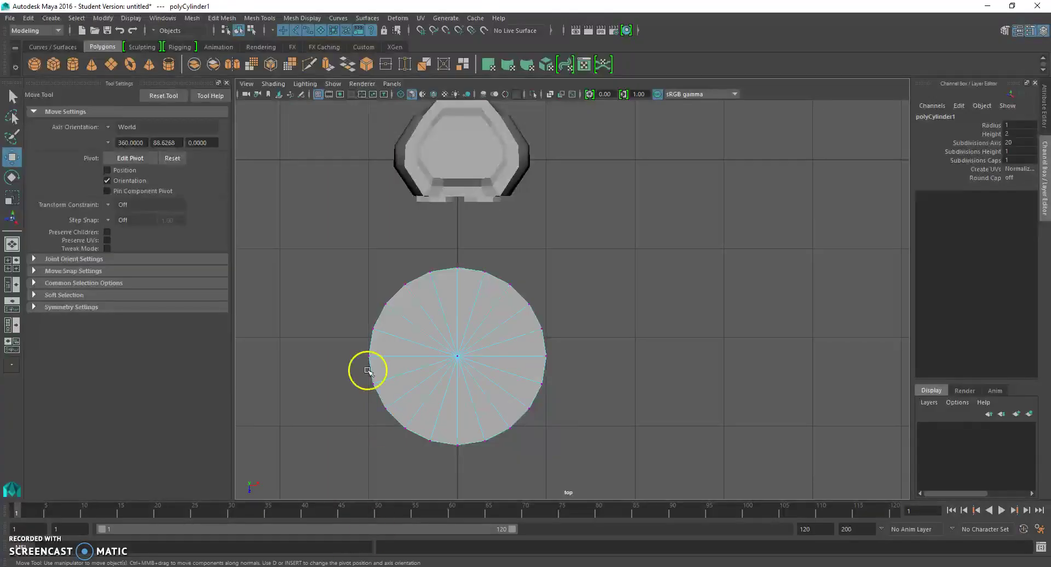
pyautogui.moveTo(339, 252); pyautogui.dragTo(685, 350)
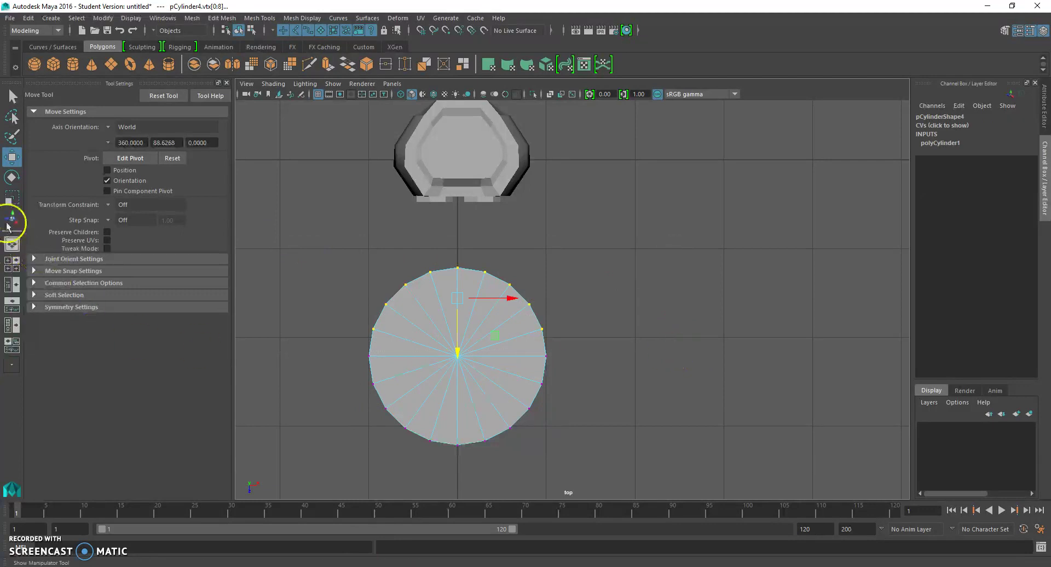
pyautogui.click(11, 197)
pyautogui.moveTo(458, 347); pyautogui.dragTo(460, 298)
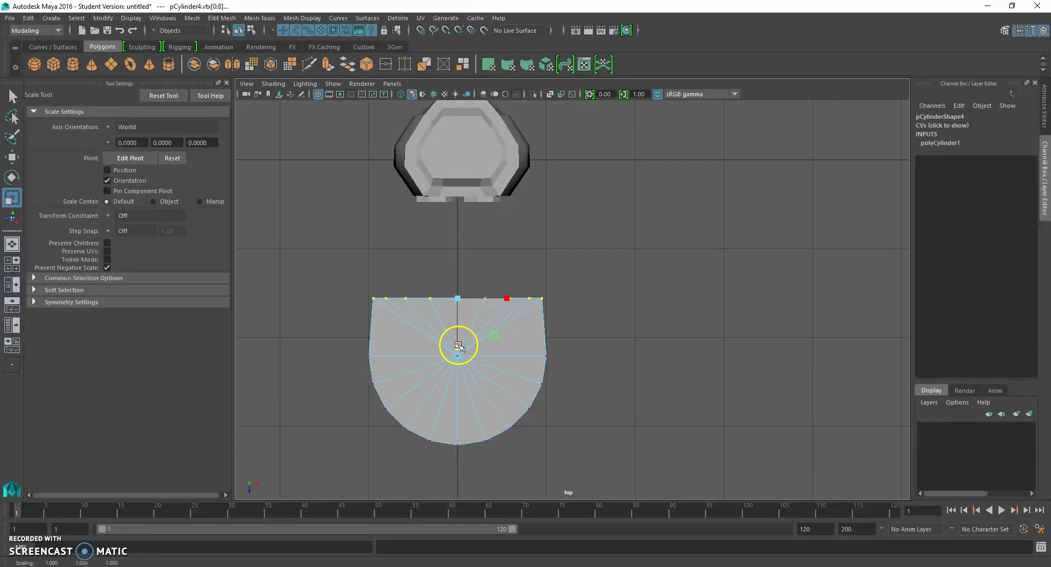
pyautogui.click(610, 296)
pyautogui.moveTo(507, 275); pyautogui.dragTo(556, 261, button='right')
pyautogui.click(479, 322)
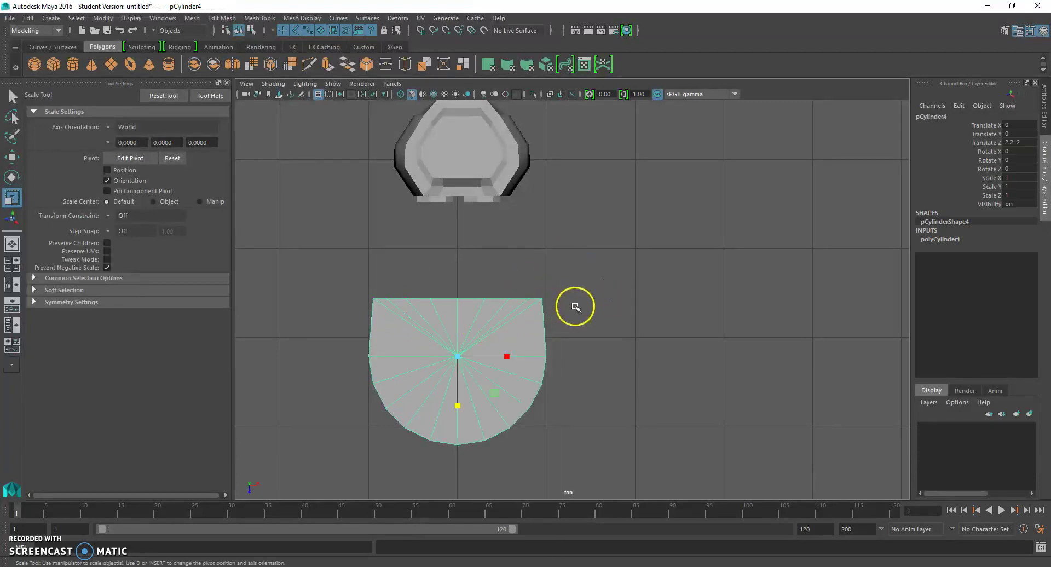
# Rotate the half-round mouth cylinder to face forward with Rotate X set to 90
pyautogui.press('space')
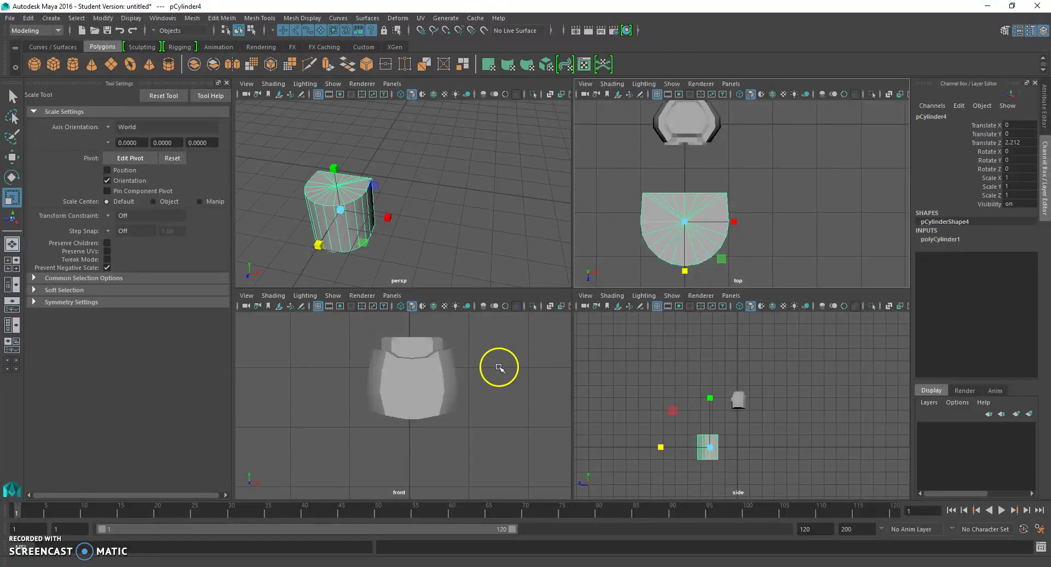
pyautogui.press('space')
pyautogui.scroll(-5, 488, 381)
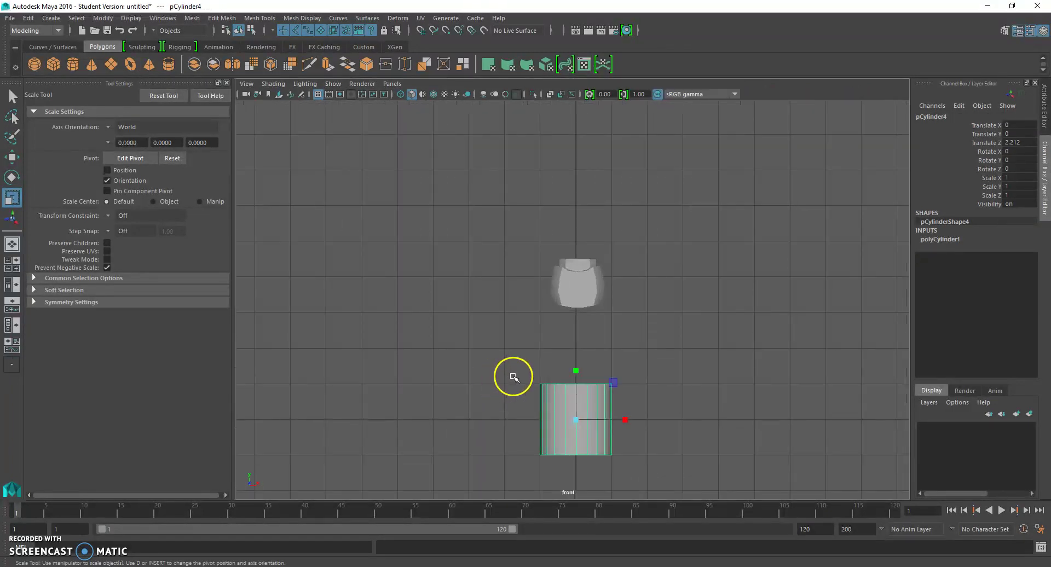
pyautogui.click(18, 183)
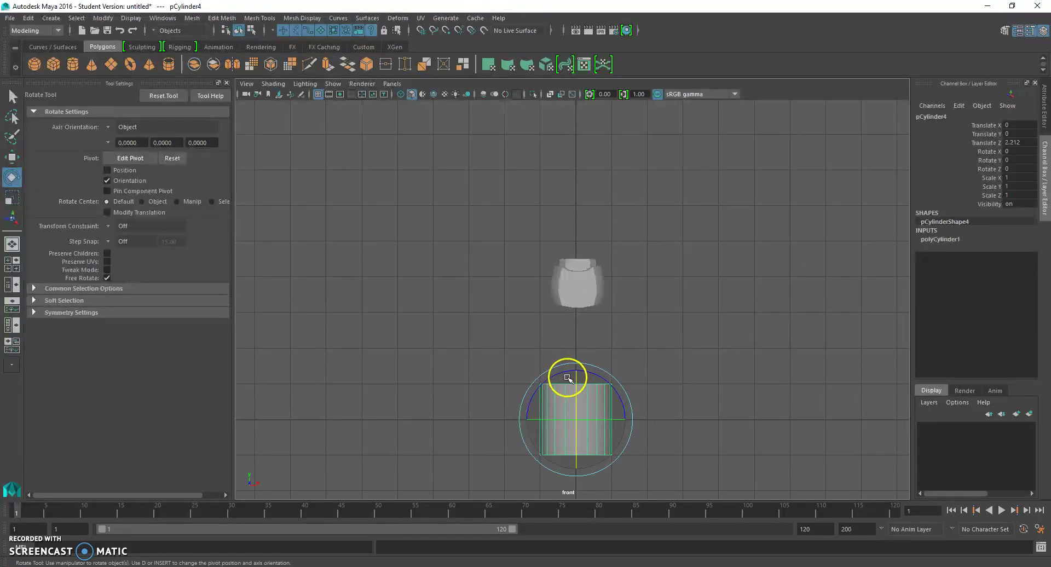
pyautogui.moveTo(578, 380); pyautogui.dragTo(571, 438)
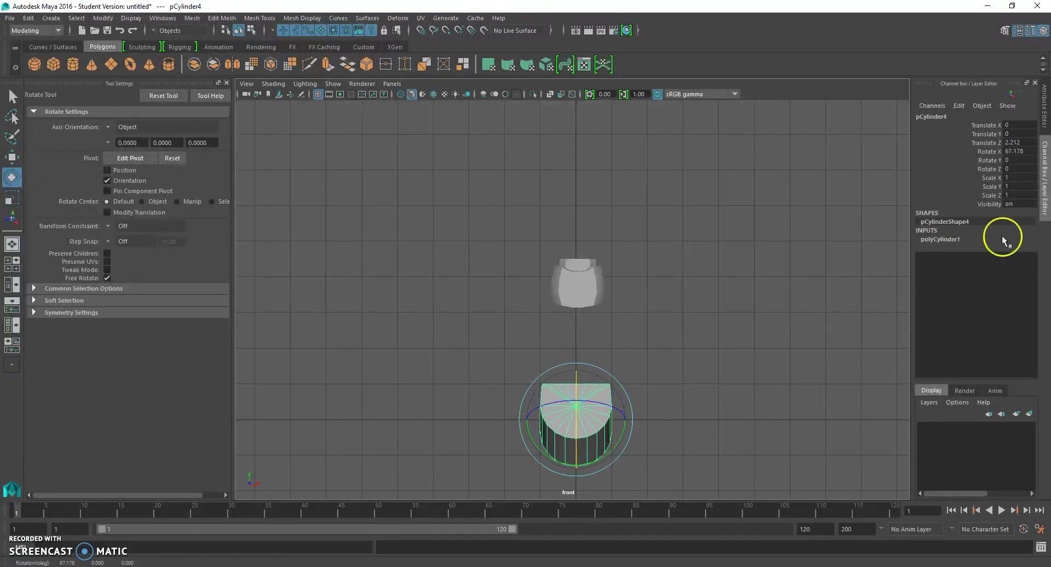
pyautogui.doubleClick(1033, 154)
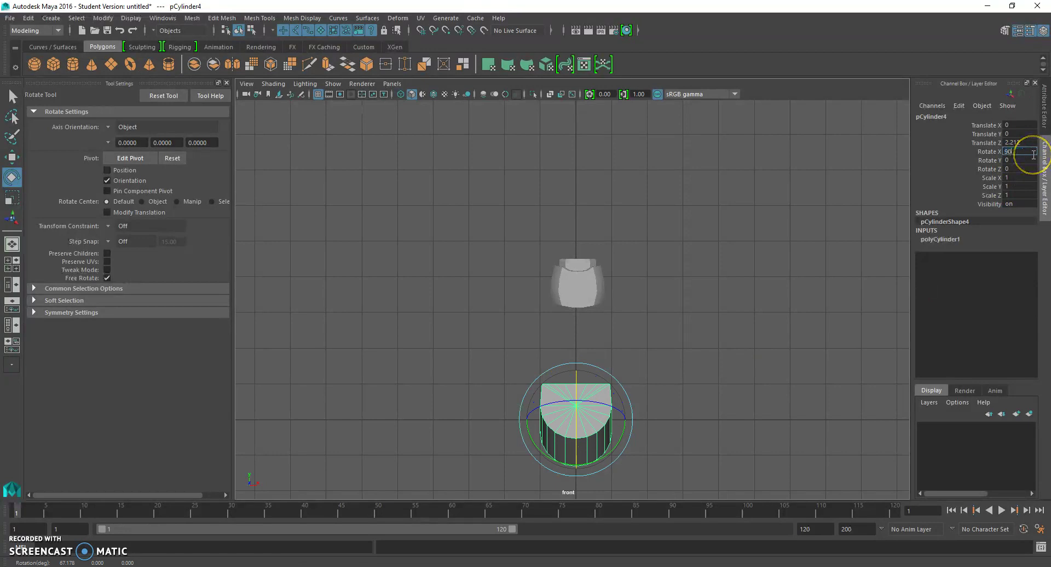
pyautogui.press('Return')
# Scale the mouth cylinder uniformly to about 0.477 and move it to the head's front, at about Y 3.517 and Z 0.395
pyautogui.scroll(3, 712, 255)
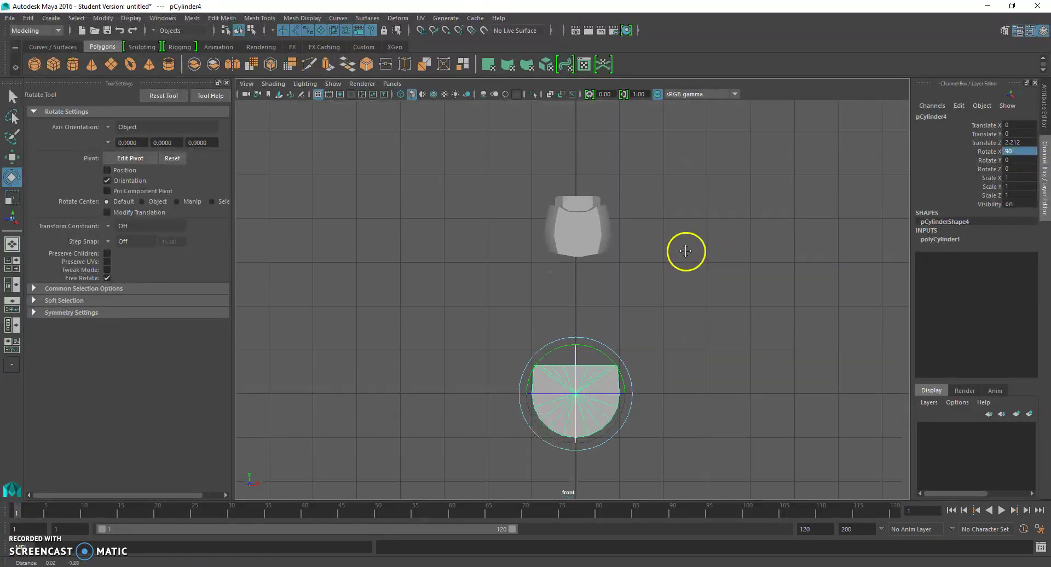
pyautogui.click(11, 198)
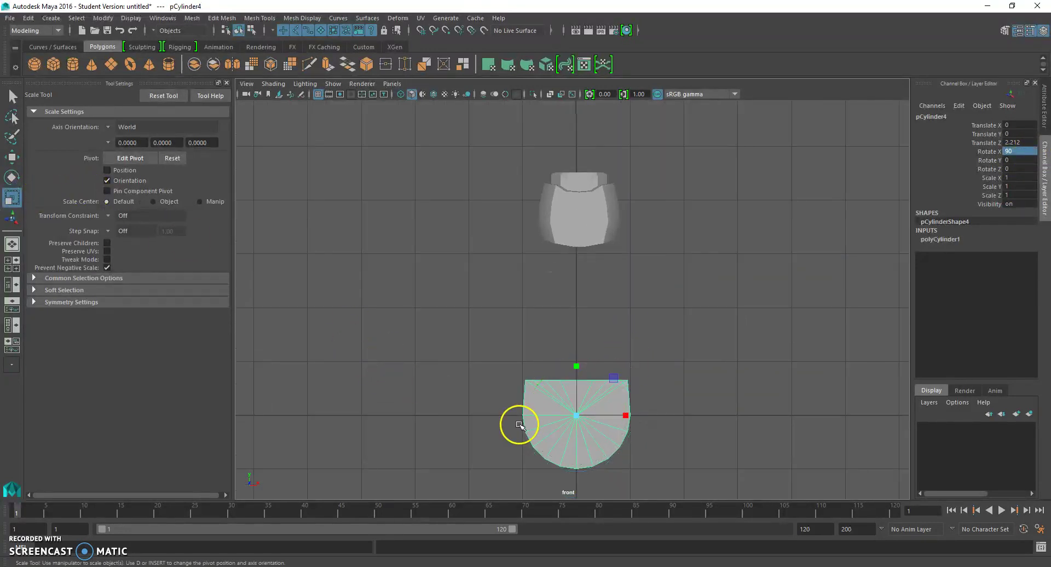
pyautogui.moveTo(573, 414); pyautogui.dragTo(533, 408)
pyautogui.press('space')
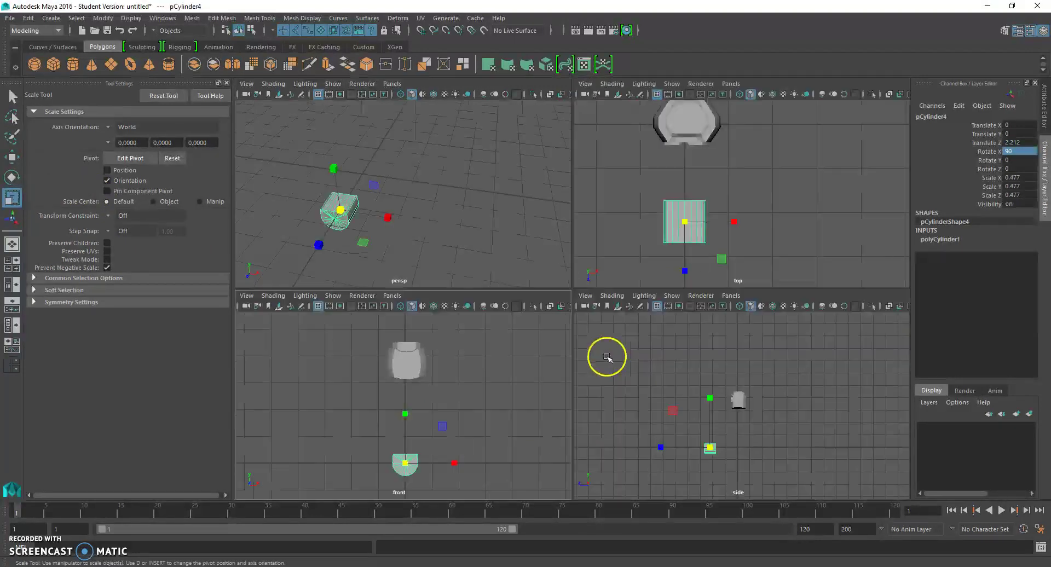
pyautogui.keyDown('alt'); pyautogui.moveTo(800, 368); pyautogui.dragTo(707, 459, button='middle'); pyautogui.keyUp('alt')
pyautogui.moveTo(630, 486); pyautogui.dragTo(724, 403)
pyautogui.press('w')
pyautogui.scroll(5, 438, 386)
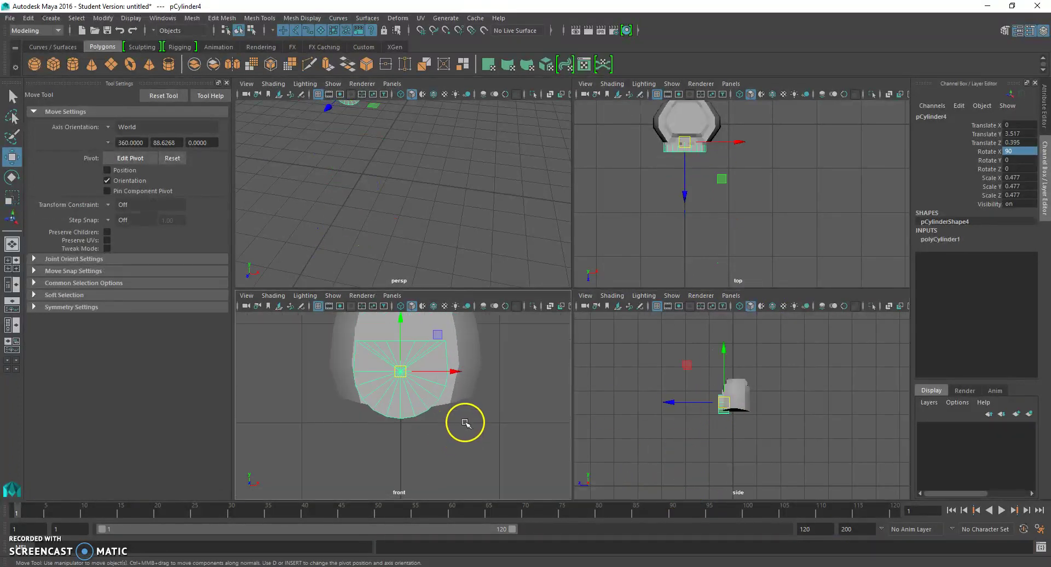
# Scale the mouth cylinder uniformly down to about 0.223 and move it along Y to about 3.424
pyautogui.click(12, 197)
pyautogui.scroll(2, 447, 401)
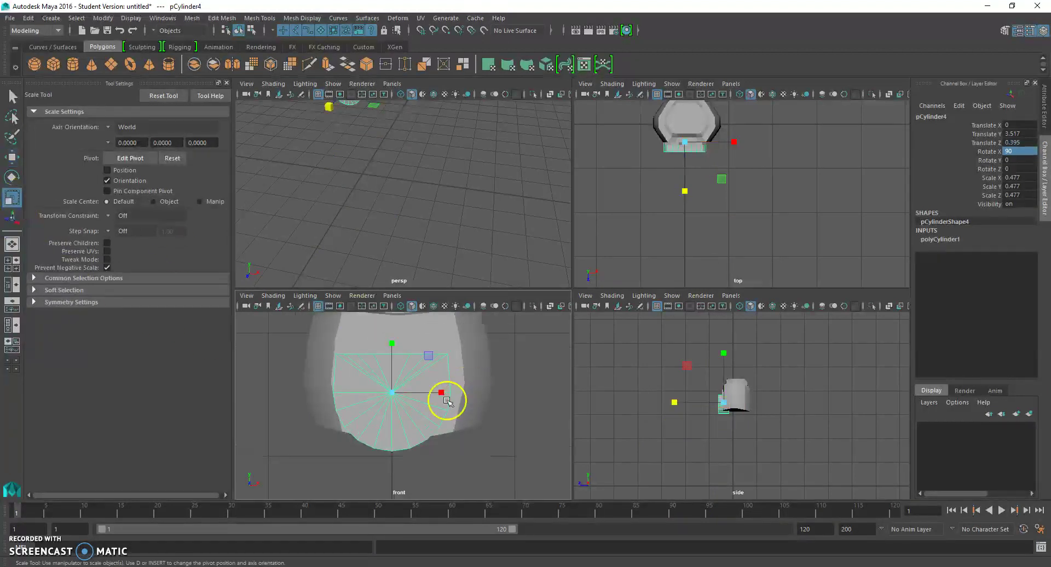
pyautogui.moveTo(398, 391)
pyautogui.mouseDown()
pyautogui.moveTo(345, 389)
pyautogui.moveTo(393, 382)
pyautogui.mouseUp()
pyautogui.press('w')
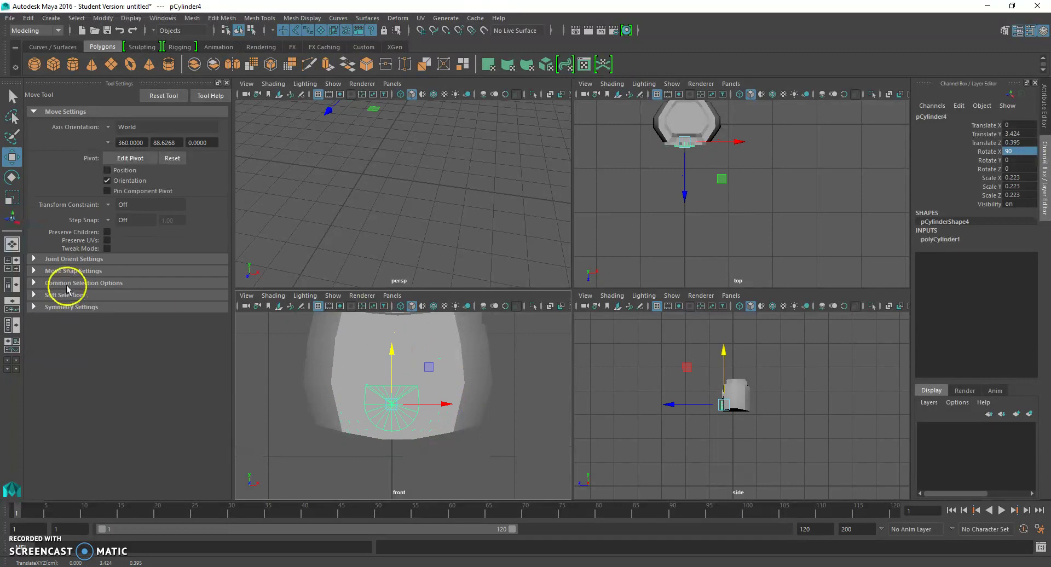
pyautogui.click(18, 201)
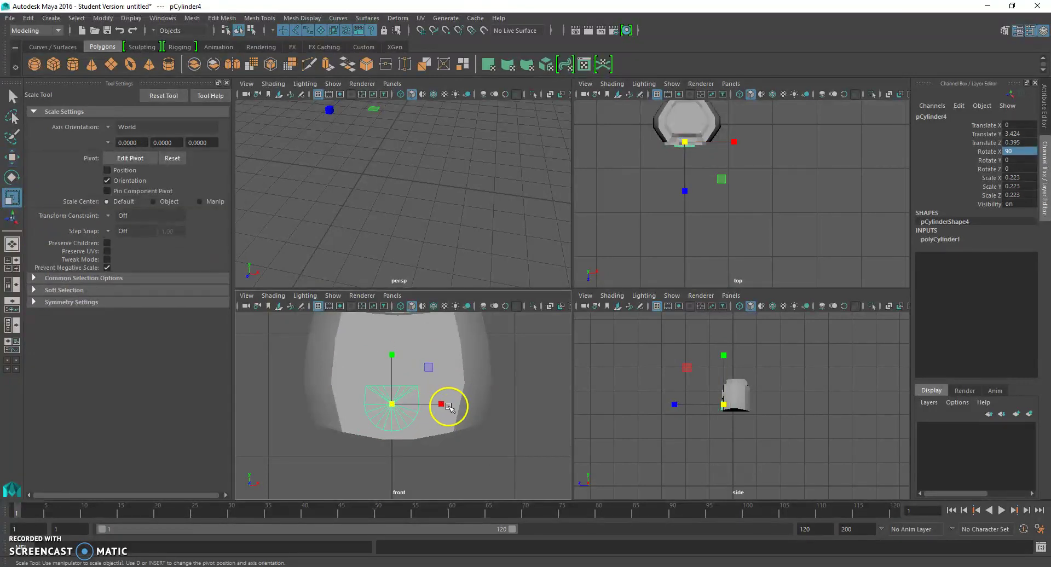
# Widen the half-round mouth cylinder along X only and move it to about X 0.053
pyautogui.click(456, 407)
pyautogui.hotkey('ctrl', 'z')
pyautogui.moveTo(440, 405); pyautogui.dragTo(395, 404)
pyautogui.press('w')
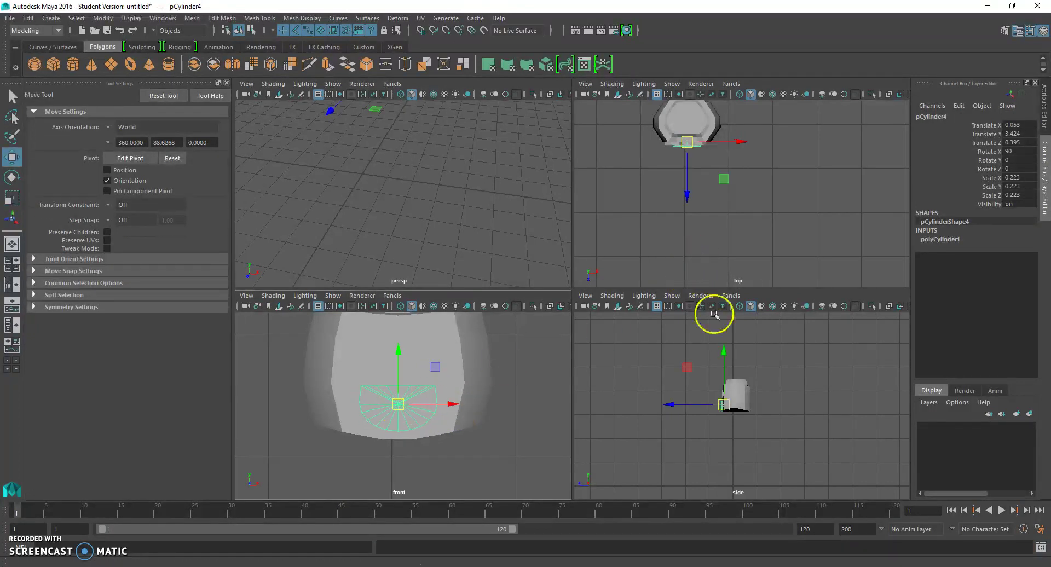
# Examine the head with its eyes and mouth in the perspective view and compare it with the robot reference image
pyautogui.press('space')
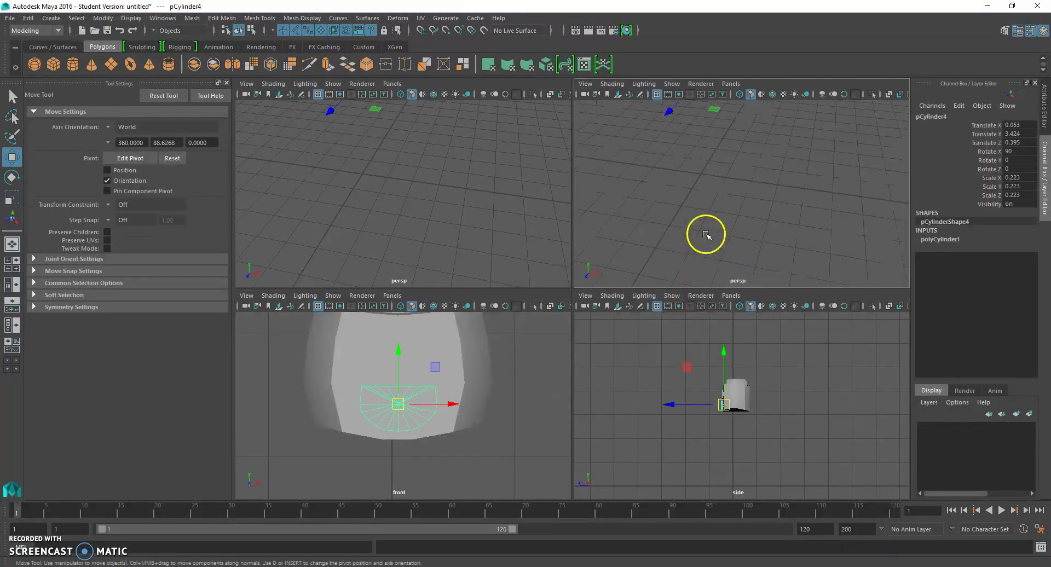
pyautogui.press('space')
pyautogui.scroll(-5, 774, 230)
pyautogui.scroll(3, 612, 271)
pyautogui.click(626, 290)
pyautogui.keyDown('alt'); pyautogui.moveTo(627, 291); pyautogui.dragTo(499, 558); pyautogui.keyUp('alt')
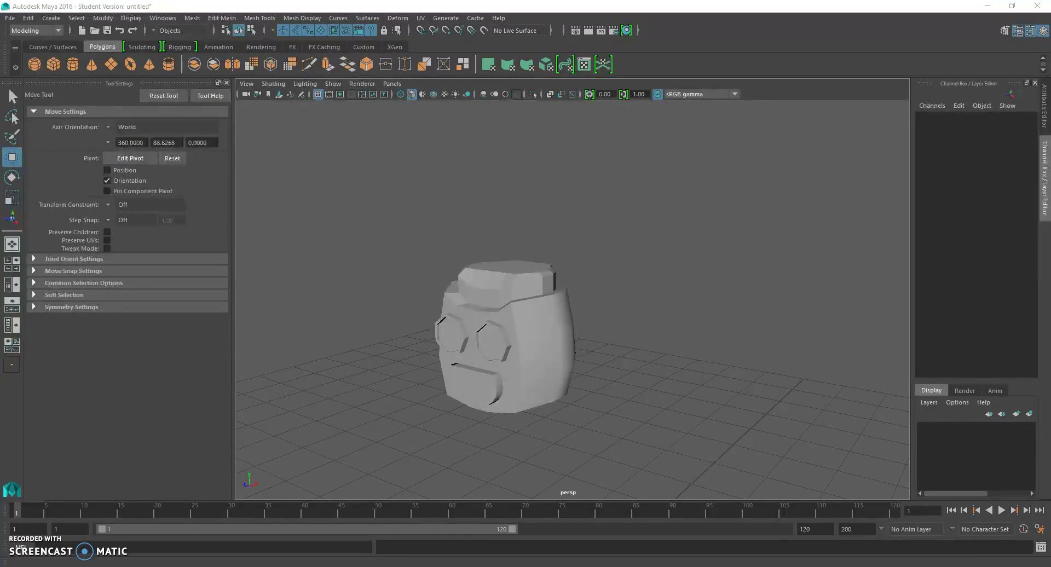
pyautogui.click(462, 566)
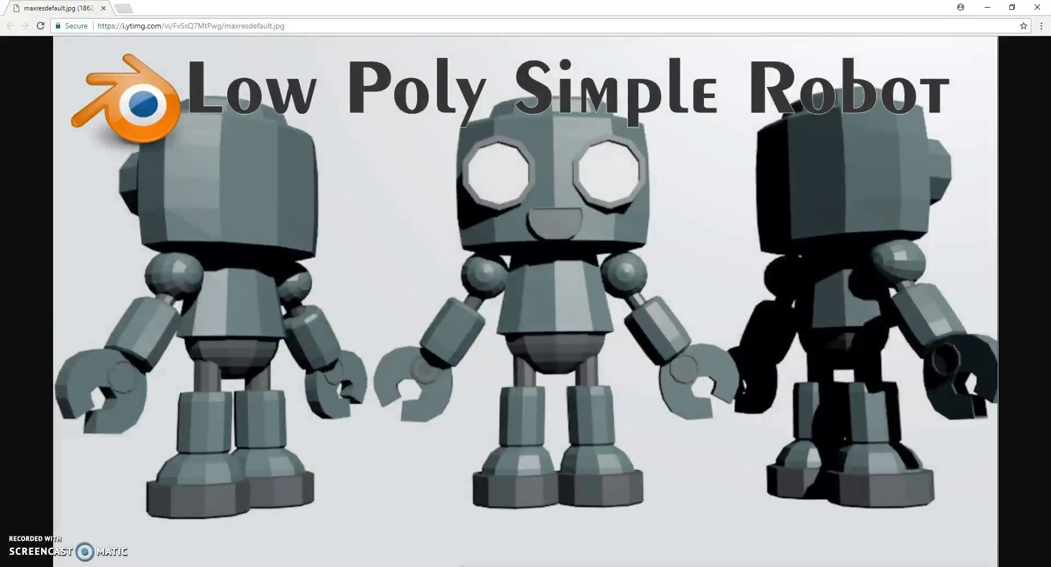
pyautogui.hotkey('alt', 'Tab')
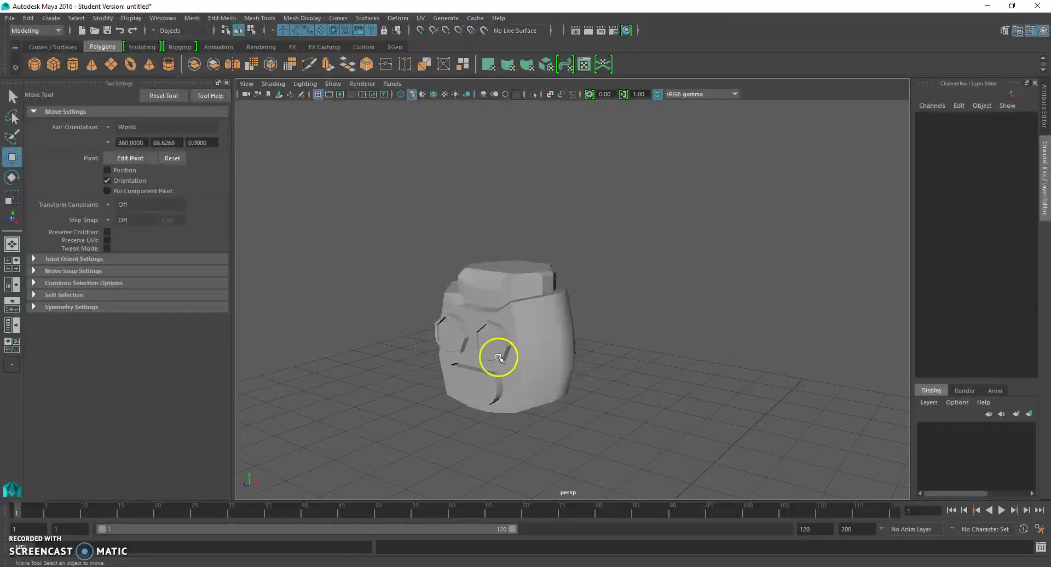
# Assign a new Blinn material to the original half of the head, pCube1
pyautogui.scroll(3, 497, 356)
pyautogui.click(547, 370)
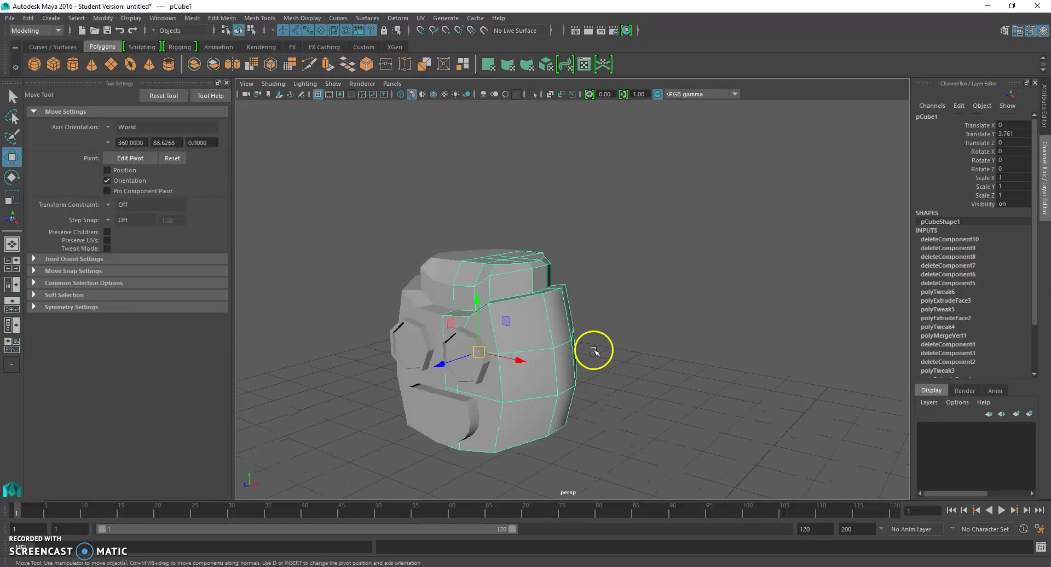
pyautogui.rightClick(533, 319)
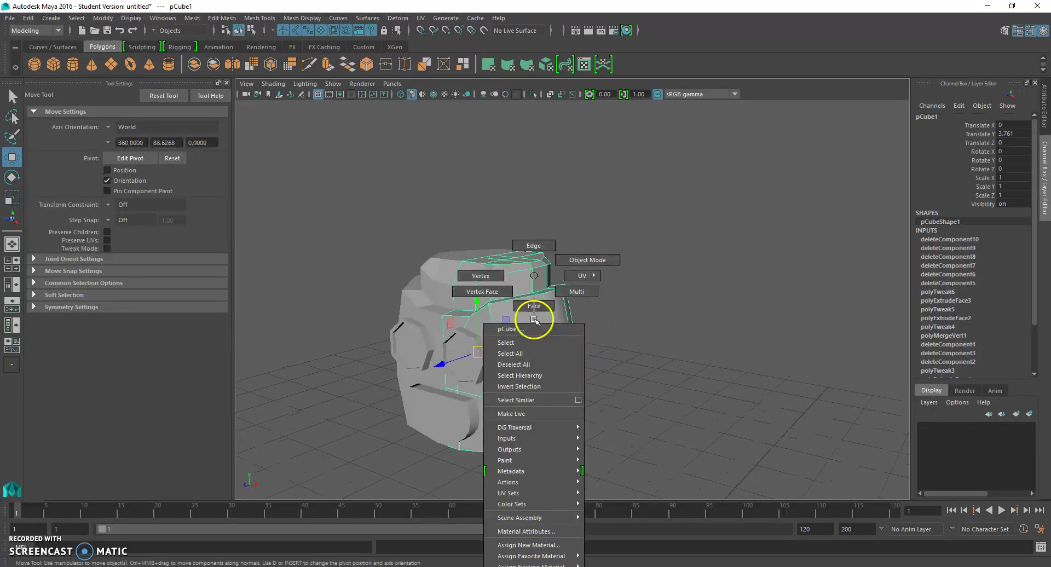
pyautogui.click(517, 545)
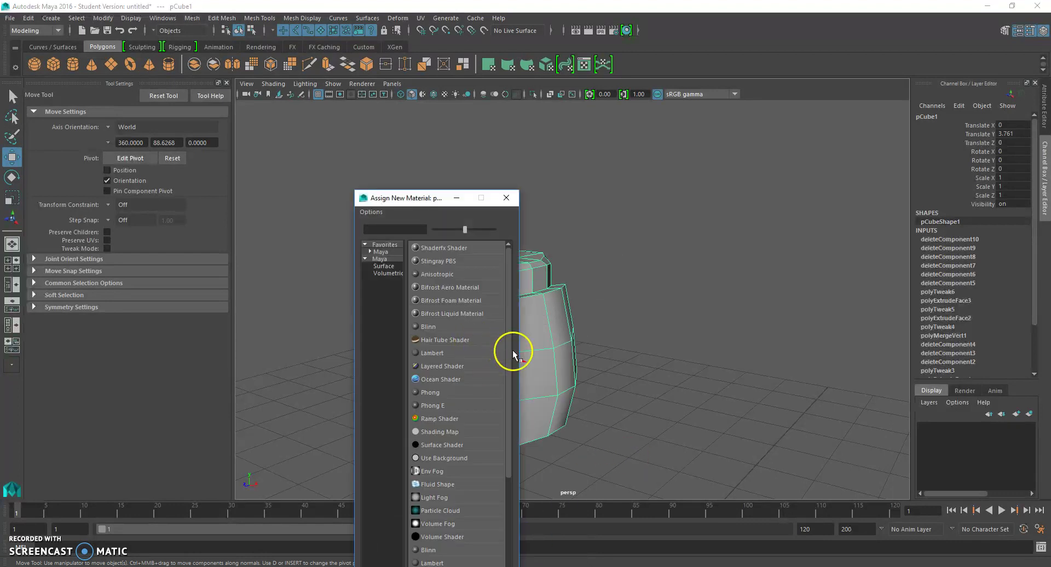
pyautogui.click(427, 327)
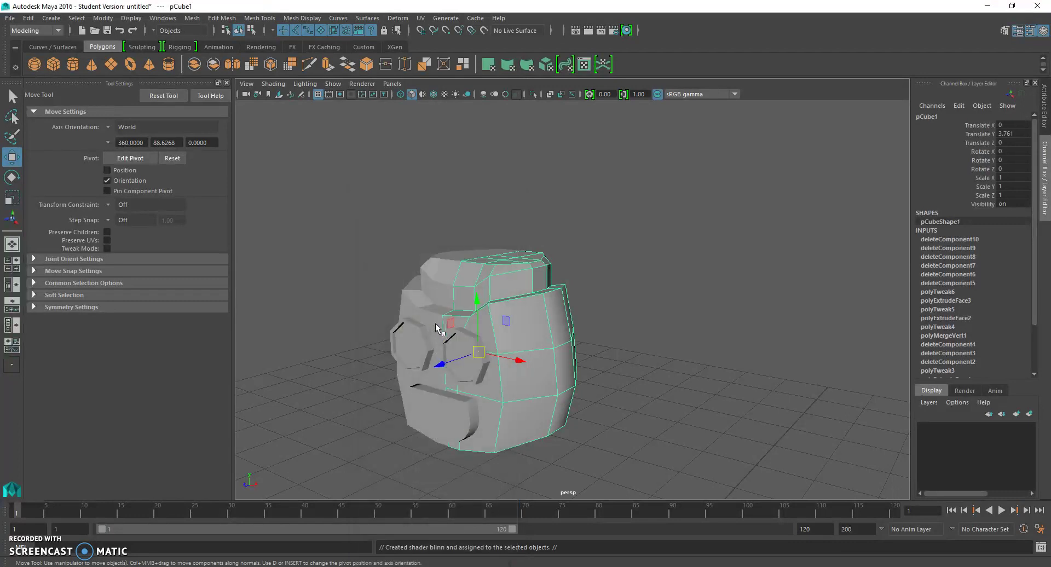
# Change the blinn1 colour to a muted grey-teal matching the robot in the reference image
pyautogui.hotkey('ctrl', 'a')
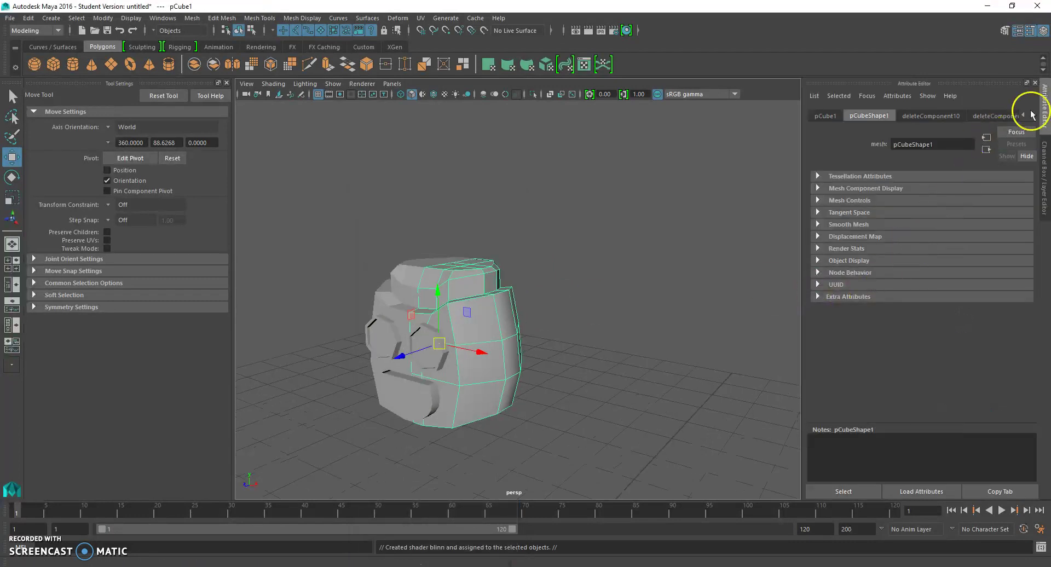
pyautogui.click(1033, 115)
pyautogui.click(1033, 115)
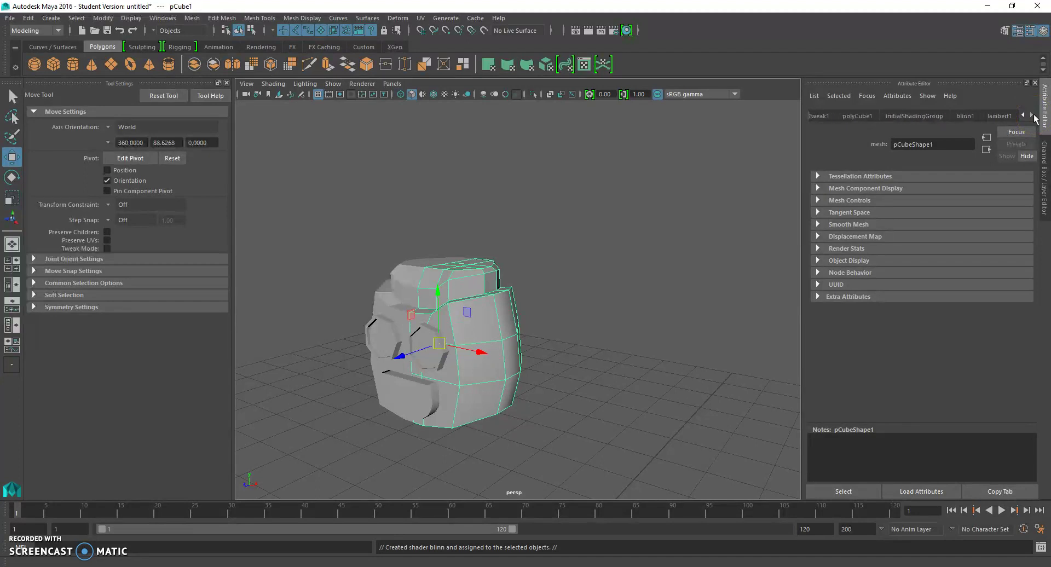
pyautogui.click(965, 115)
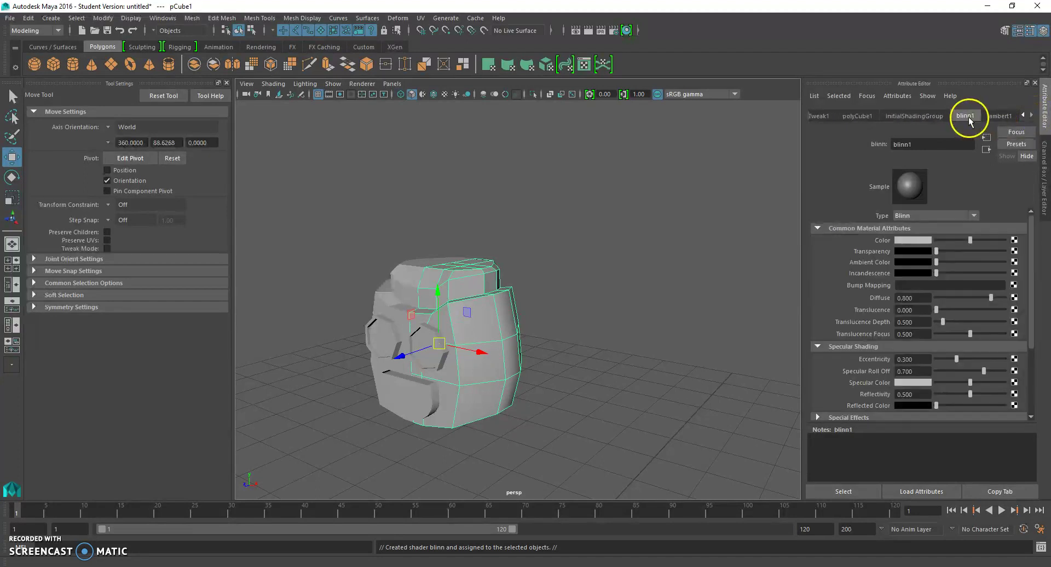
pyautogui.click(925, 241)
pyautogui.click(934, 210)
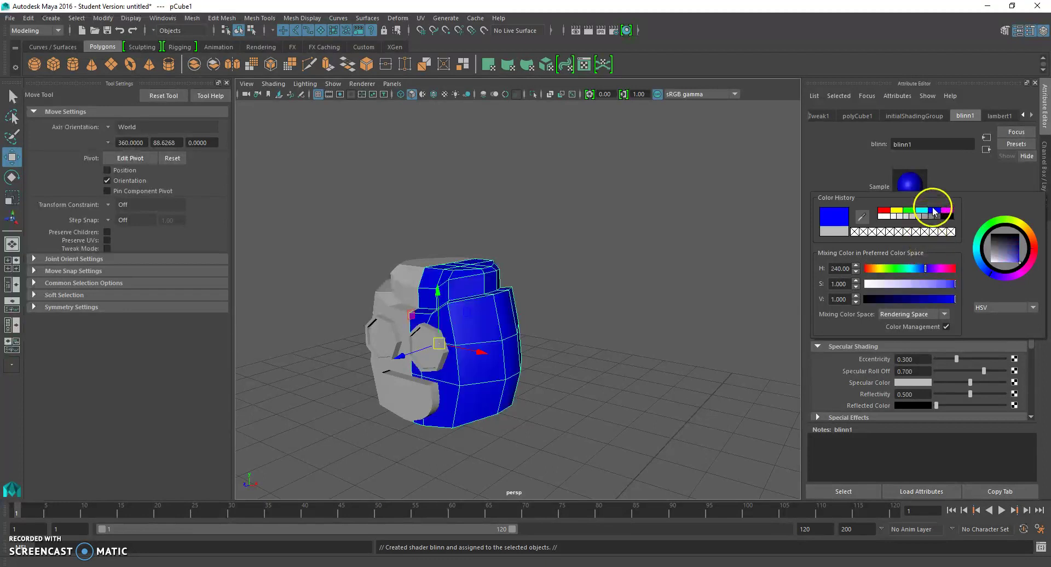
pyautogui.moveTo(1009, 267); pyautogui.dragTo(973, 251)
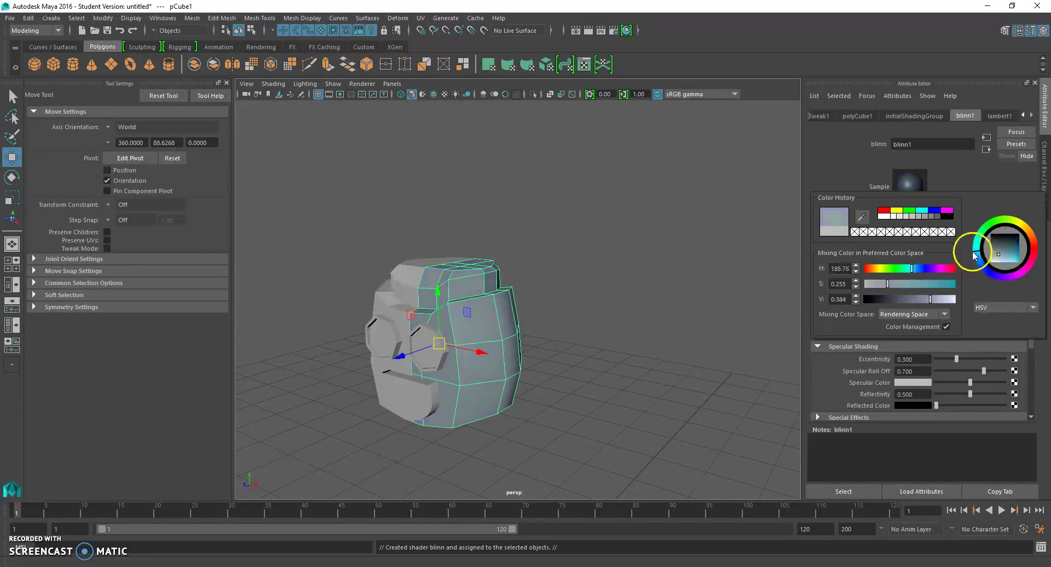
pyautogui.click(469, 566)
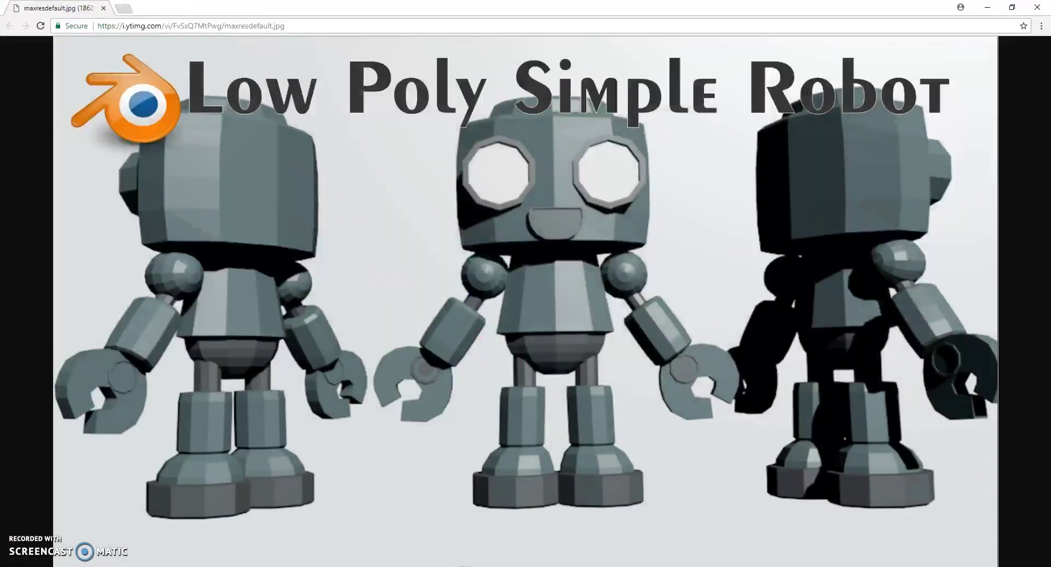
pyautogui.click(463, 566)
# Assign a new Blinn material to the inner faces of the eye on the teal head half and make its colour white
pyautogui.scroll(3, 456, 417)
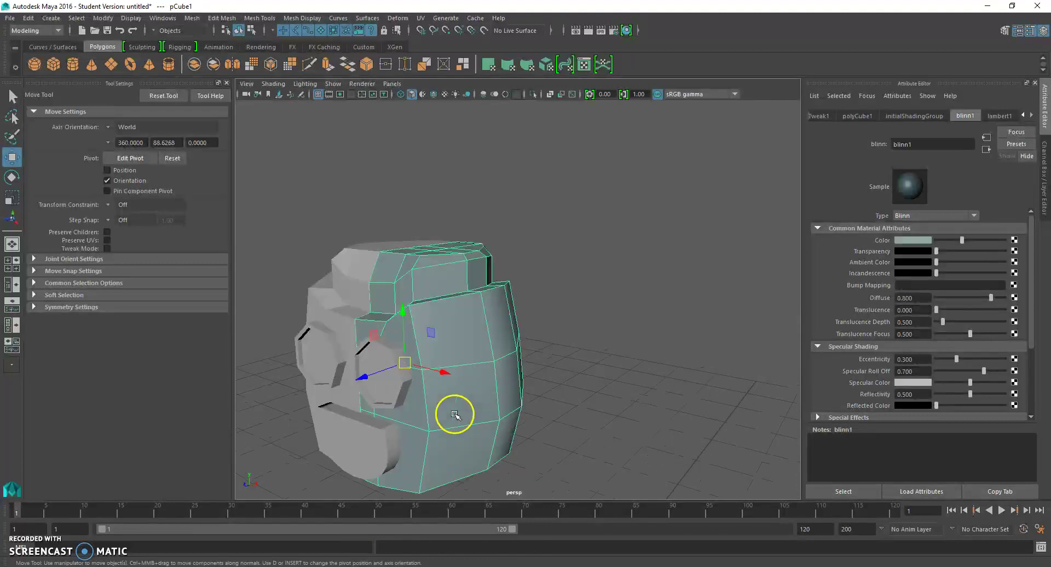
pyautogui.click(384, 377)
pyautogui.keyDown('alt'); pyautogui.moveTo(384, 378); pyautogui.dragTo(449, 375); pyautogui.keyUp('alt')
pyautogui.moveTo(522, 266); pyautogui.dragTo(520, 315, button='right')
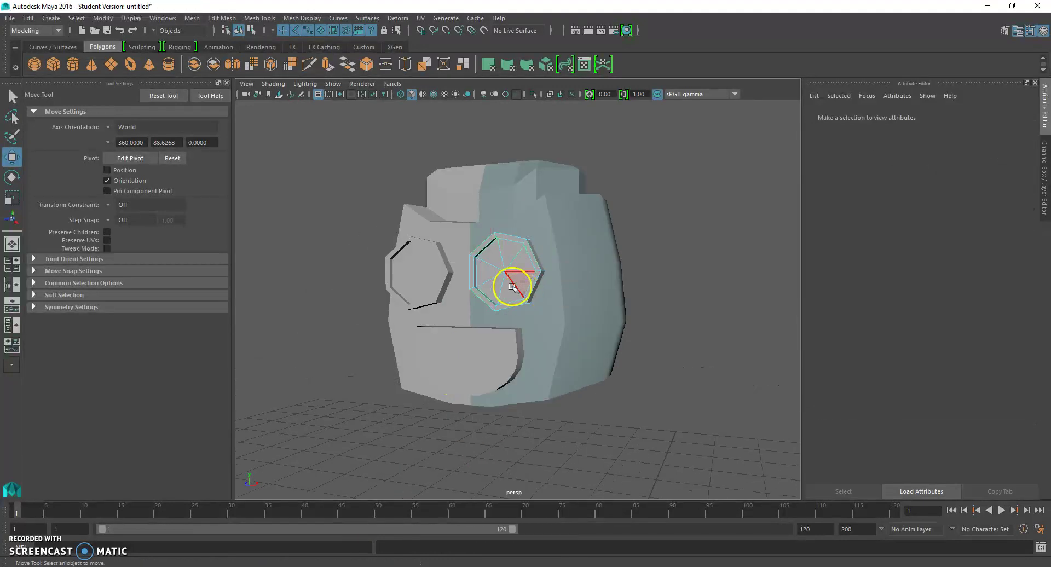
pyautogui.click(489, 283)
pyautogui.keyDown('shift'); pyautogui.click(501, 291); pyautogui.keyUp('shift')
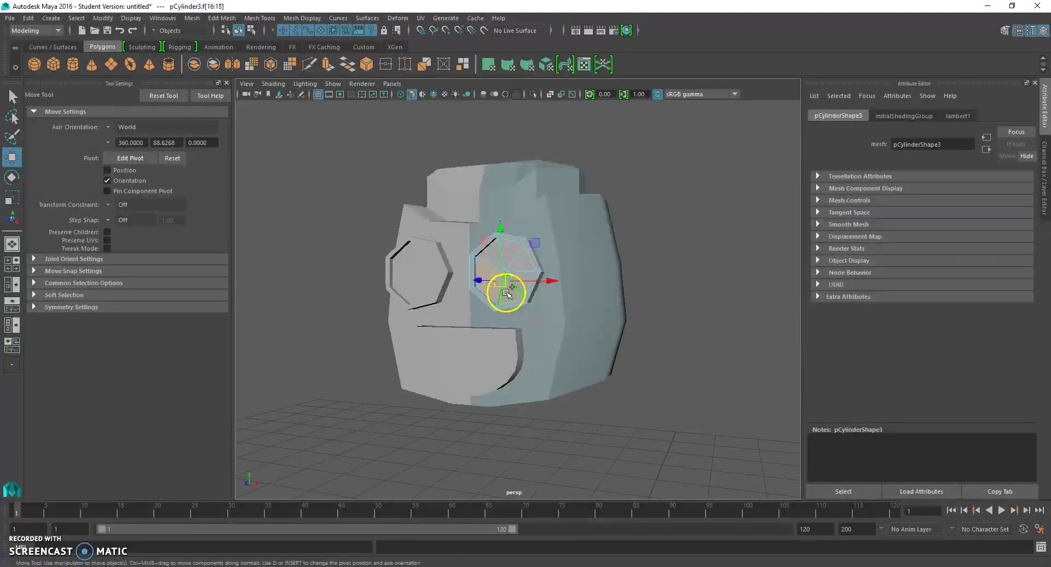
pyautogui.keyDown('shift'); pyautogui.click(492, 257); pyautogui.keyUp('shift')
pyautogui.keyDown('shift'); pyautogui.click(510, 255); pyautogui.keyUp('shift')
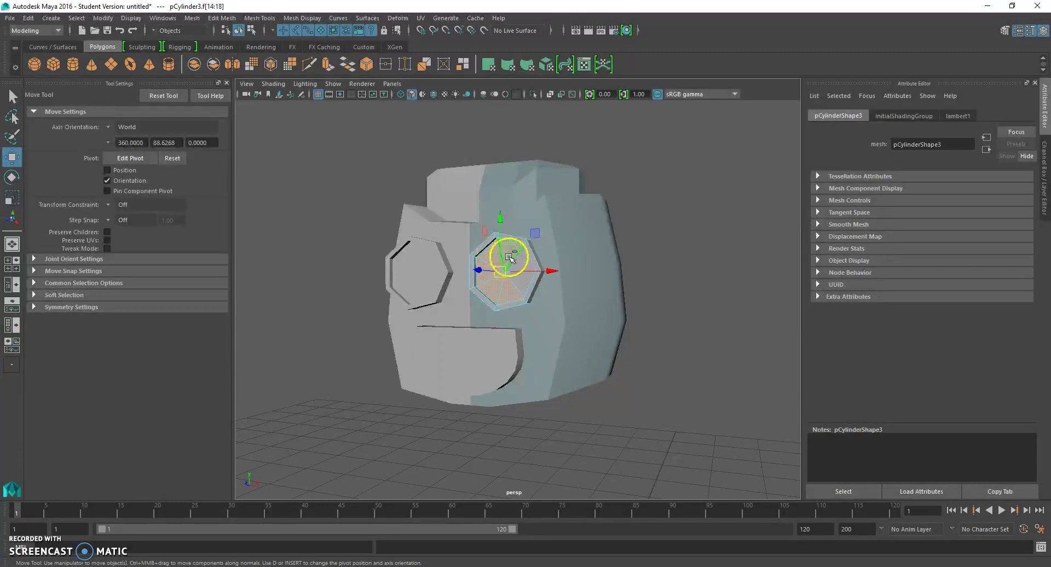
pyautogui.keyDown('shift'); pyautogui.click(519, 263); pyautogui.keyUp('shift')
pyautogui.keyDown('shift'); pyautogui.click(519, 279); pyautogui.keyUp('shift')
pyautogui.moveTo(522, 259); pyautogui.dragTo(528, 505, button='right')
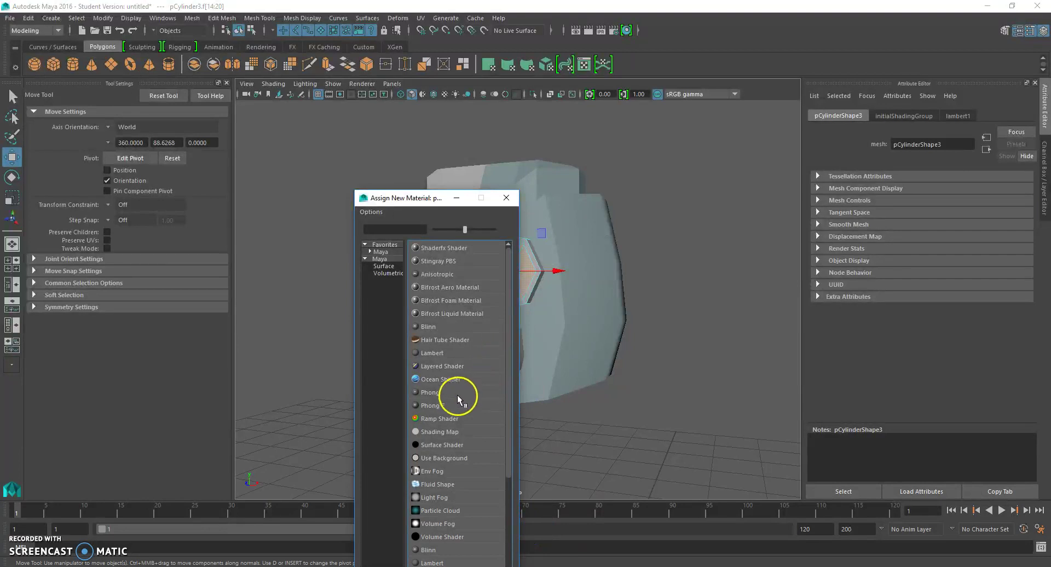
pyautogui.click(440, 326)
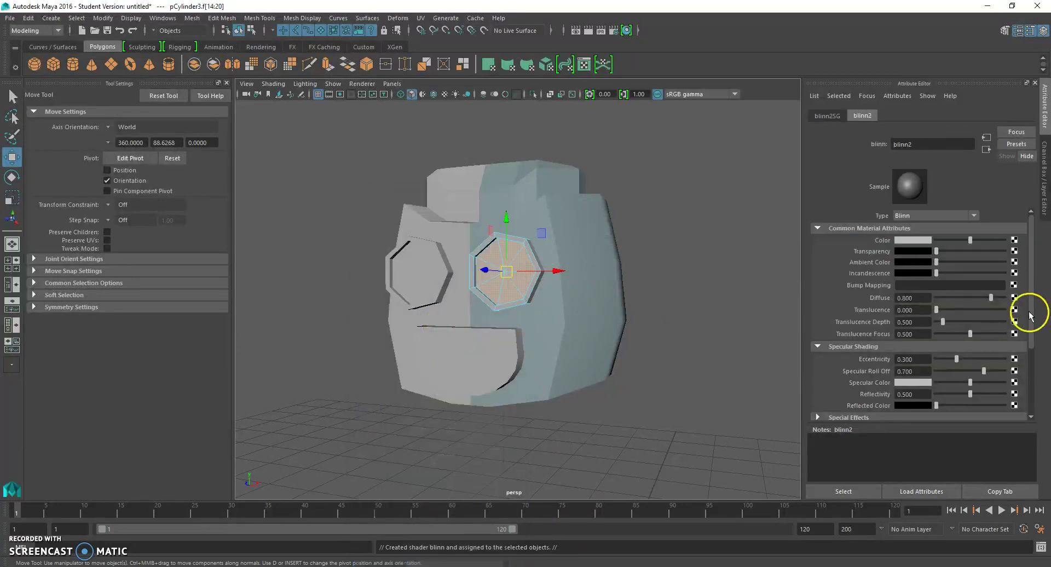
pyautogui.moveTo(971, 240); pyautogui.dragTo(1046, 246)
pyautogui.click(726, 283)
# Assign the existing white blinn2 material to the inner faces of the other eye
pyautogui.keyDown('alt'); pyautogui.moveTo(725, 284); pyautogui.dragTo(646, 262); pyautogui.keyUp('alt')
pyautogui.moveTo(582, 250); pyautogui.dragTo(634, 238, button='right')
pyautogui.click(455, 271)
pyautogui.moveTo(462, 268); pyautogui.dragTo(446, 277, button='right')
pyautogui.click(447, 270)
pyautogui.keyDown('shift'); pyautogui.click(458, 283); pyautogui.keyUp('shift')
pyautogui.keyDown('shift'); pyautogui.click(470, 285); pyautogui.keyUp('shift')
pyautogui.keyDown('shift'); pyautogui.click(478, 275); pyautogui.keyUp('shift')
pyautogui.keyDown('shift'); pyautogui.click(484, 261); pyautogui.keyUp('shift')
pyautogui.keyDown('shift'); pyautogui.click(469, 248); pyautogui.keyUp('shift')
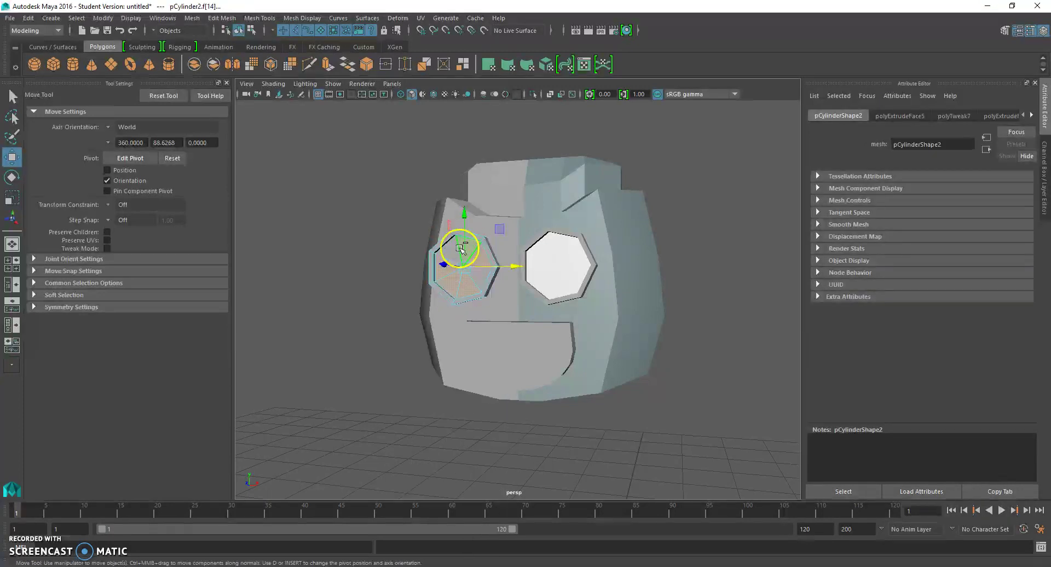
pyautogui.keyDown('shift'); pyautogui.click(484, 275); pyautogui.keyUp('shift')
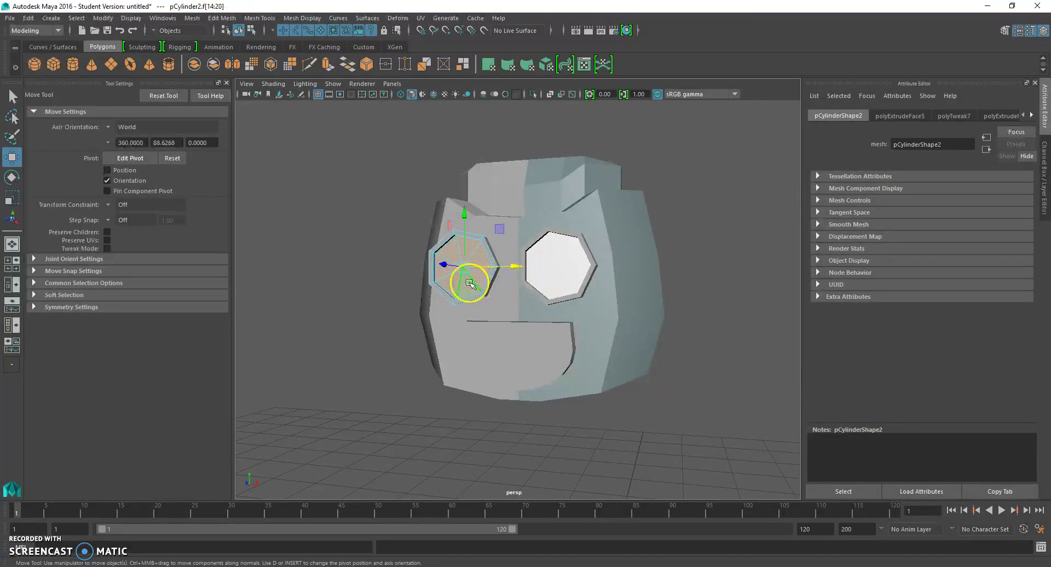
pyautogui.rightClick(469, 284)
pyautogui.moveTo(469, 283); pyautogui.dragTo(448, 564, button='right')
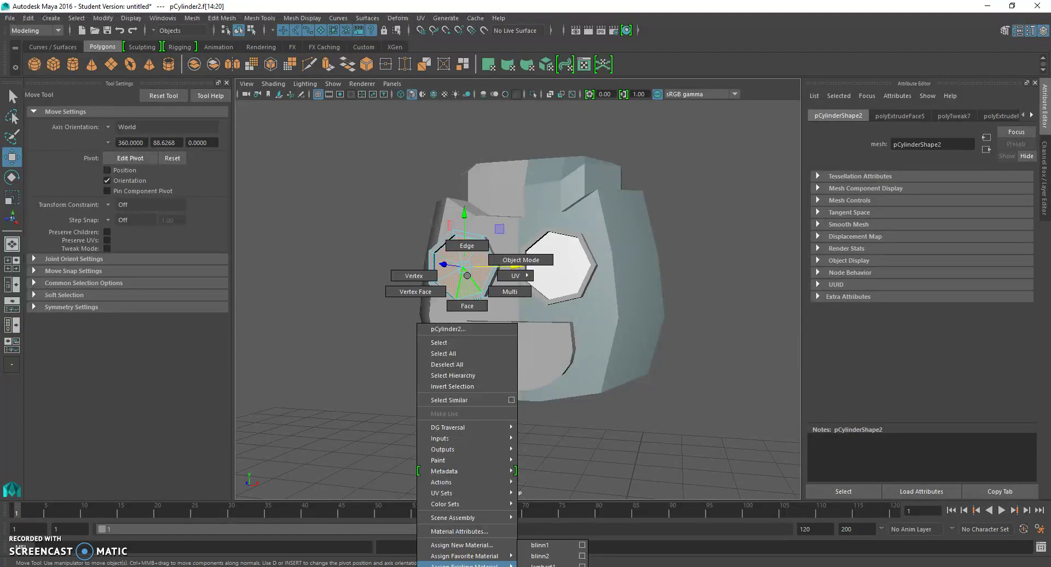
pyautogui.moveTo(517, 565); pyautogui.dragTo(541, 557, button='right')
pyautogui.click(629, 444)
# Extrude all front faces of the half-round mouth and scale them slightly inward to form a rim
pyautogui.scroll(-3, 635, 441)
pyautogui.keyDown('alt'); pyautogui.moveTo(635, 440); pyautogui.dragTo(663, 434); pyautogui.keyUp('alt')
pyautogui.click(587, 331)
pyautogui.scroll(3, 587, 330)
pyautogui.keyDown('alt'); pyautogui.moveTo(570, 351); pyautogui.dragTo(635, 369); pyautogui.keyUp('alt')
pyautogui.scroll(3, 635, 369)
pyautogui.moveTo(568, 382); pyautogui.dragTo(568, 308, button='right')
pyautogui.click(477, 392)
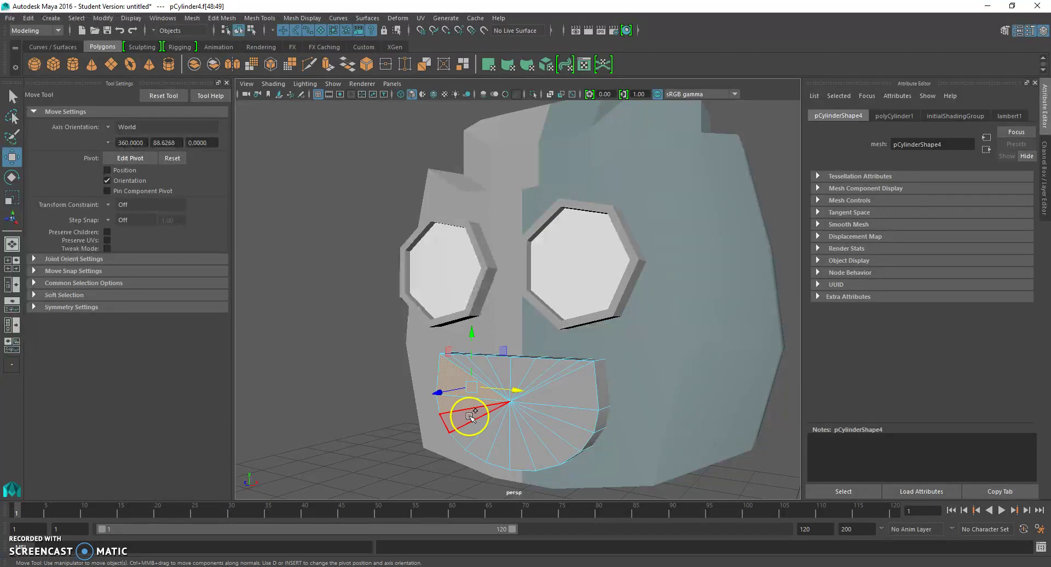
pyautogui.keyDown('shift'); pyautogui.click(501, 444); pyautogui.keyUp('shift')
pyautogui.keyDown('shift'); pyautogui.click(526, 449); pyautogui.keyUp('shift')
pyautogui.keyDown('shift'); pyautogui.click(535, 449); pyautogui.keyUp('shift')
pyautogui.keyDown('shift'); pyautogui.click(554, 441); pyautogui.keyUp('shift')
pyautogui.keyDown('shift'); pyautogui.click(568, 432); pyautogui.keyUp('shift')
pyautogui.moveTo(573, 422)
pyautogui.mouseDown()
pyautogui.moveTo(547, 363)
pyautogui.moveTo(393, 387)
pyautogui.mouseUp()
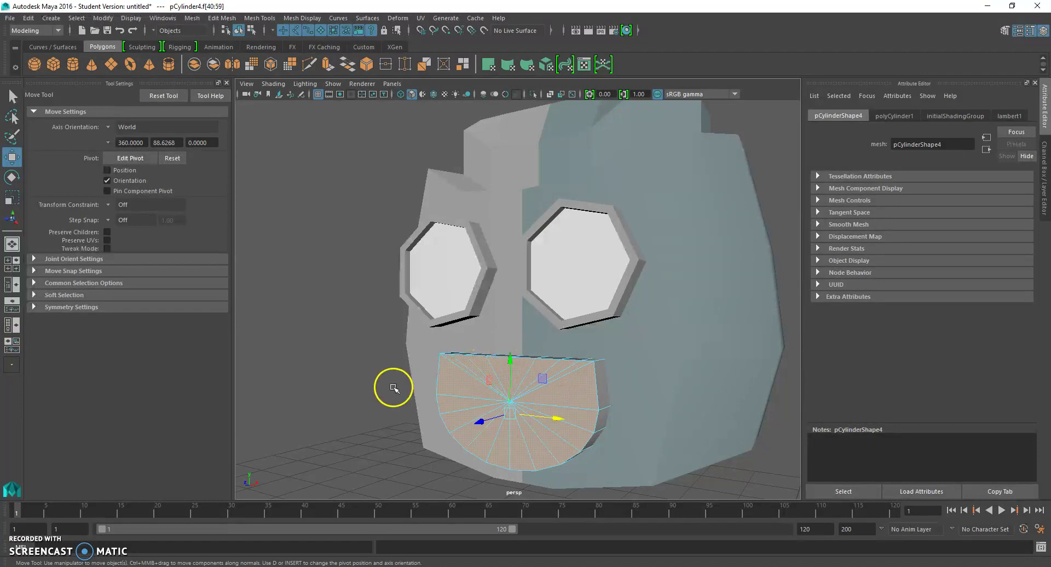
pyautogui.hotkey('ctrl', 'e')
pyautogui.click(12, 196)
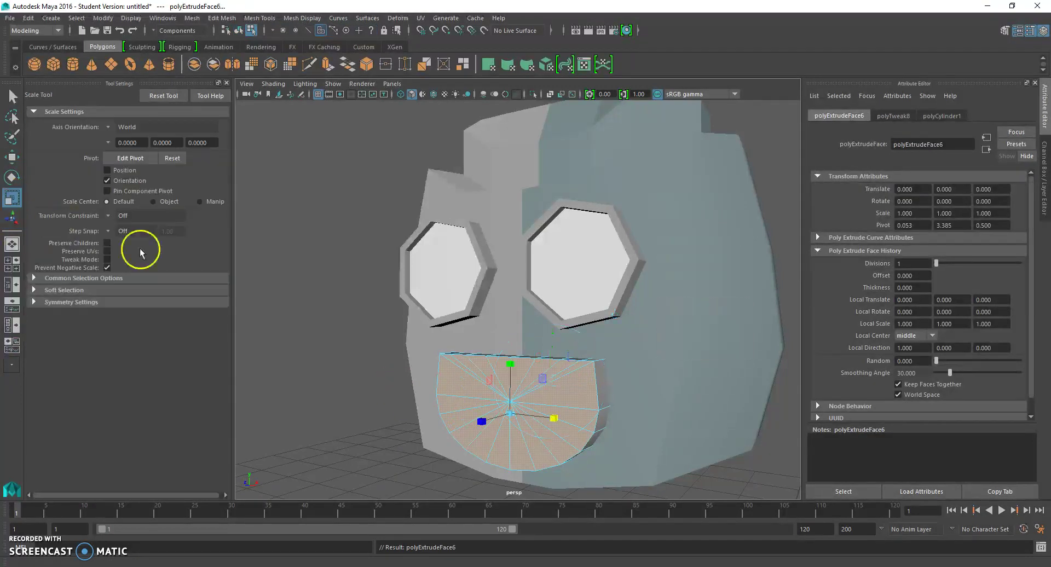
pyautogui.moveTo(499, 413); pyautogui.dragTo(509, 414)
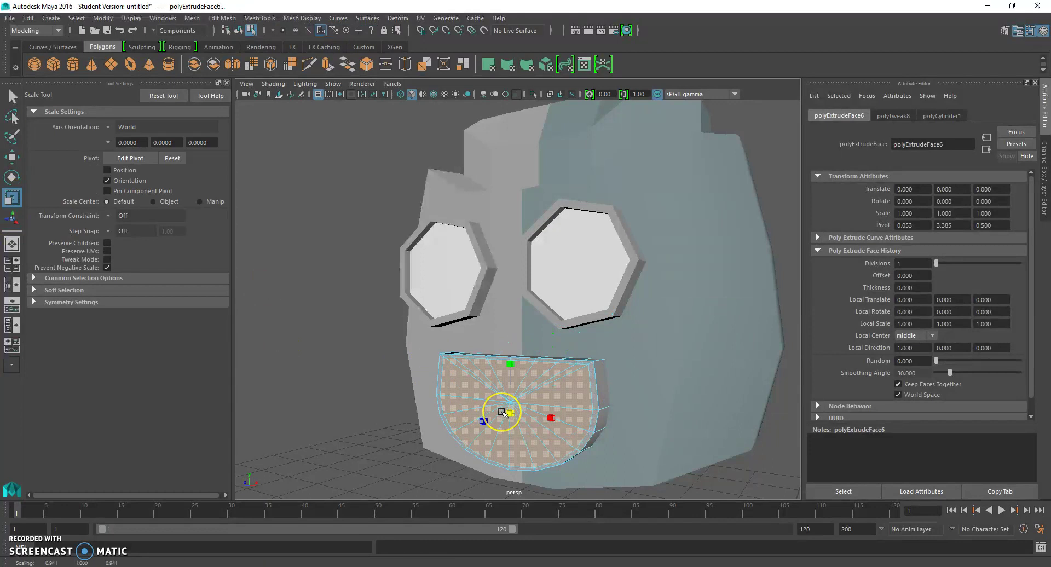
# Extrude the inner mouth faces again and push them slightly back into the mouth along Z
pyautogui.press('w')
pyautogui.hotkey('ctrl', 'e')
pyautogui.moveTo(491, 428); pyautogui.dragTo(487, 423)
# Assign the existing white blinn2 material to the recessed mouth faces and return to object mode
pyautogui.moveTo(556, 391); pyautogui.dragTo(562, 563, button='right')
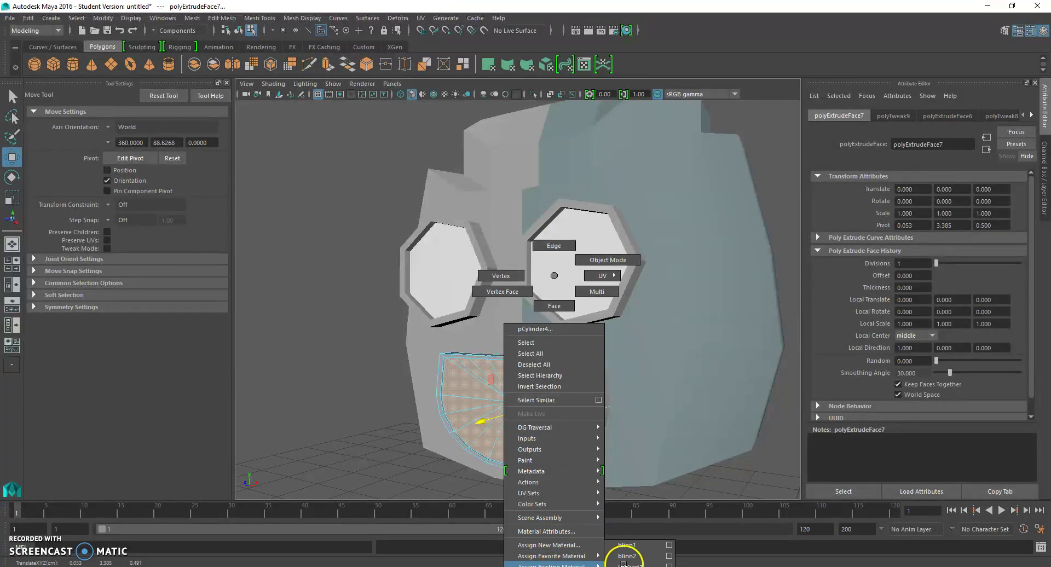
pyautogui.moveTo(635, 561); pyautogui.dragTo(635, 564, button='right')
pyautogui.click(319, 352)
pyautogui.scroll(-5, 341, 354)
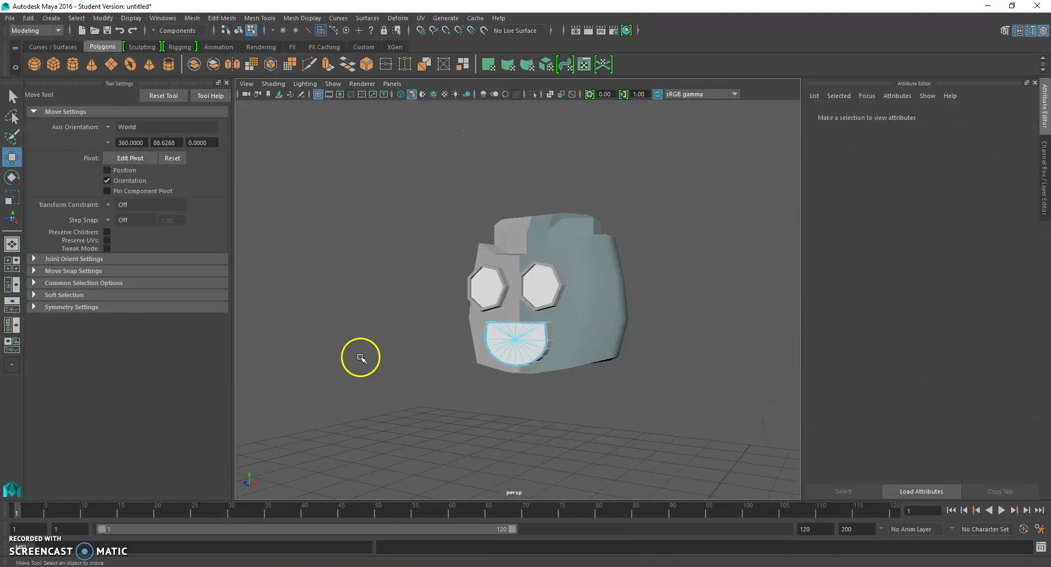
pyautogui.keyDown('alt'); pyautogui.moveTo(361, 357); pyautogui.dragTo(411, 362); pyautogui.keyUp('alt')
pyautogui.moveTo(622, 351); pyautogui.dragTo(706, 265, button='right')
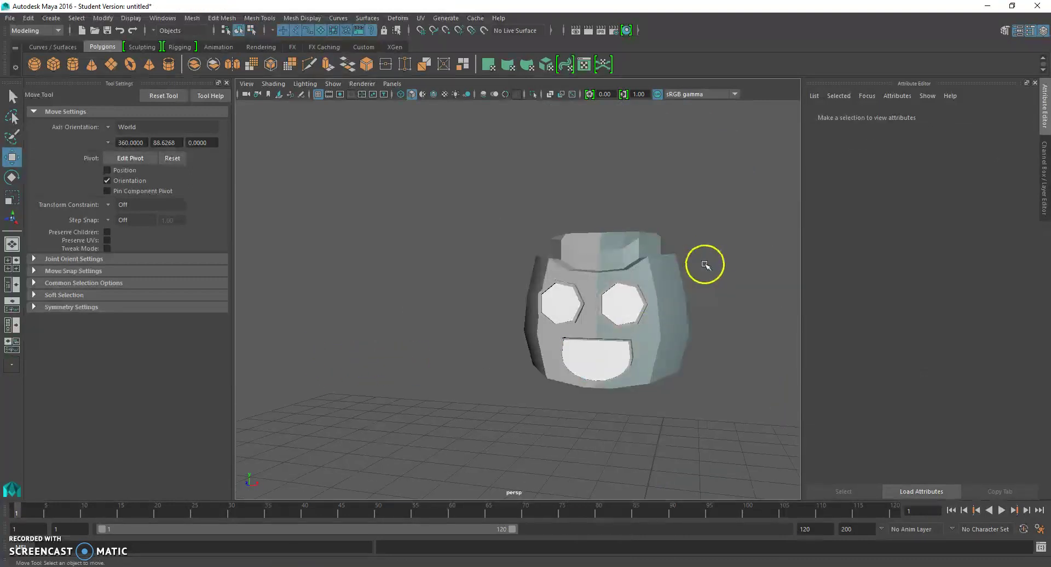
# Assign the existing grey-teal blinn1 material to the uncoloured mirrored half of the head
pyautogui.click(564, 275)
pyautogui.moveTo(564, 276); pyautogui.dragTo(564, 564, button='right')
pyautogui.moveTo(628, 564); pyautogui.dragTo(641, 549, button='right')
pyautogui.click(642, 425)
pyautogui.keyDown('alt'); pyautogui.moveTo(642, 426); pyautogui.dragTo(601, 388); pyautogui.keyUp('alt')
pyautogui.scroll(5, 601, 388)
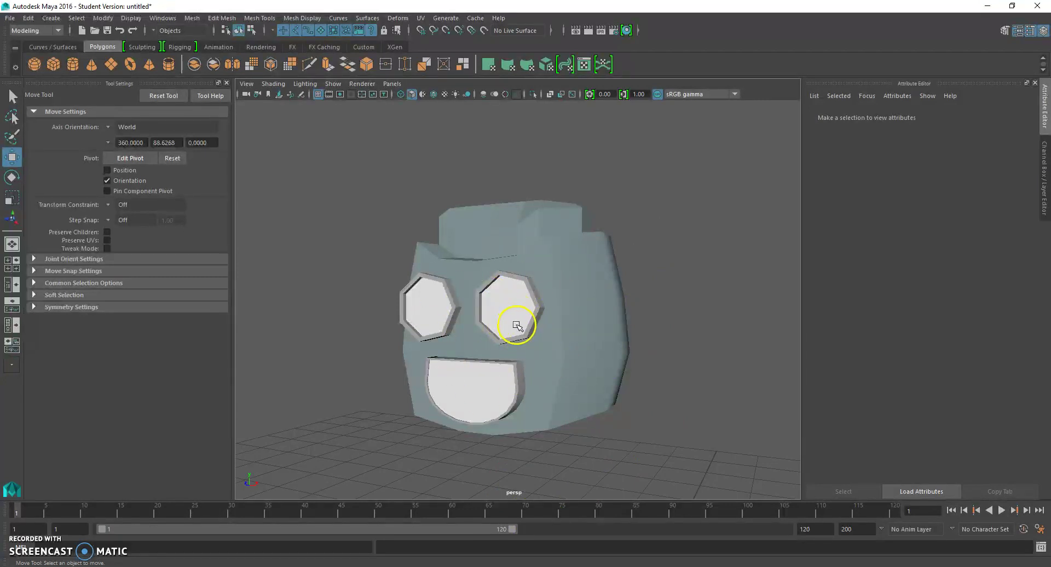
pyautogui.click(525, 284)
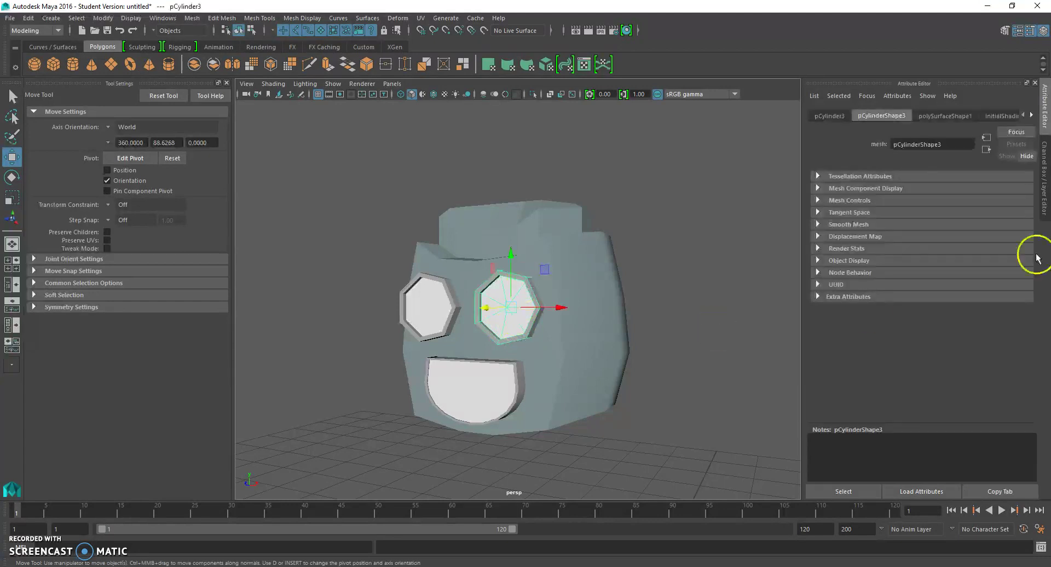
pyautogui.click(569, 270)
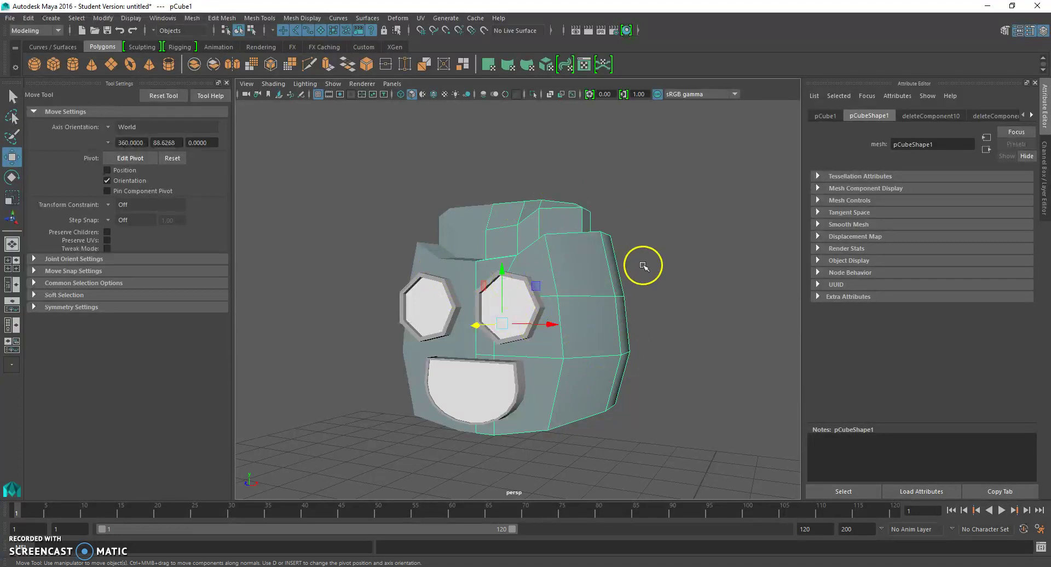
pyautogui.click(670, 256)
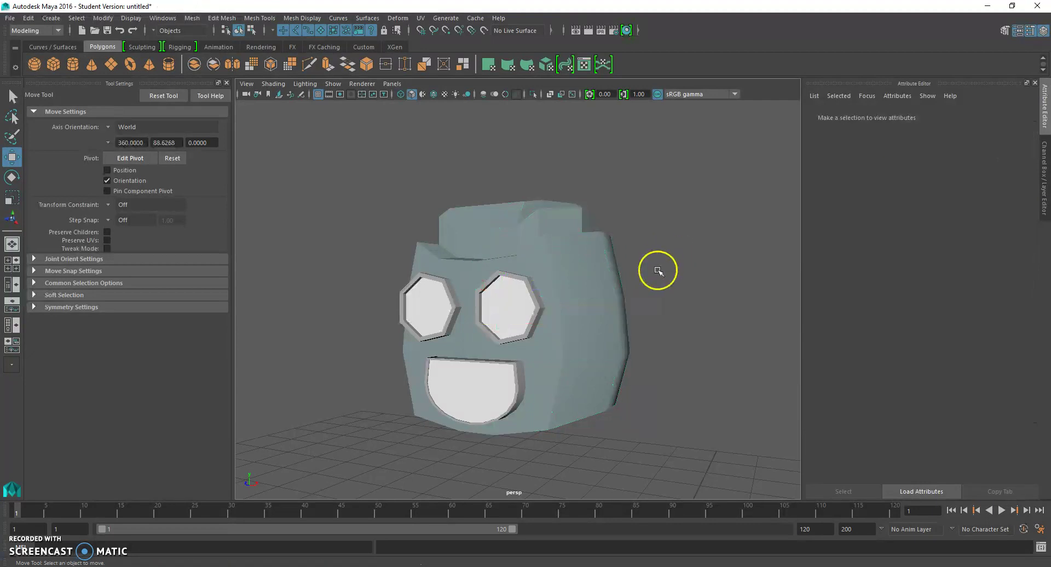